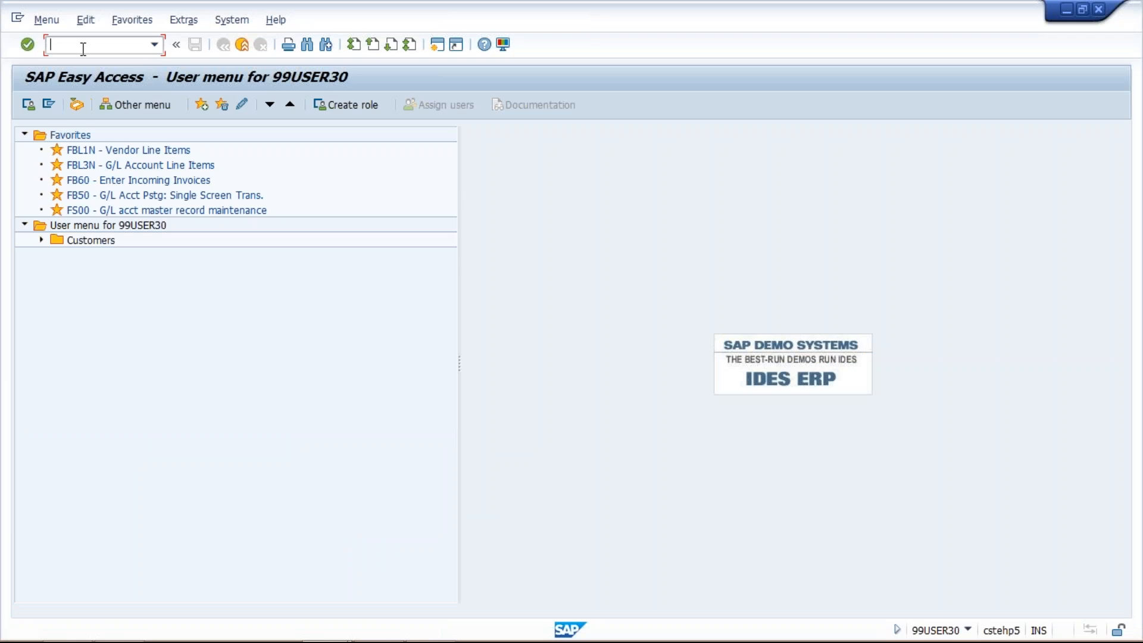
- Open transaction OKKP to maintain the controlling area basic data
text(/)
key(BackSpace)
text(okkp)
key(Return)
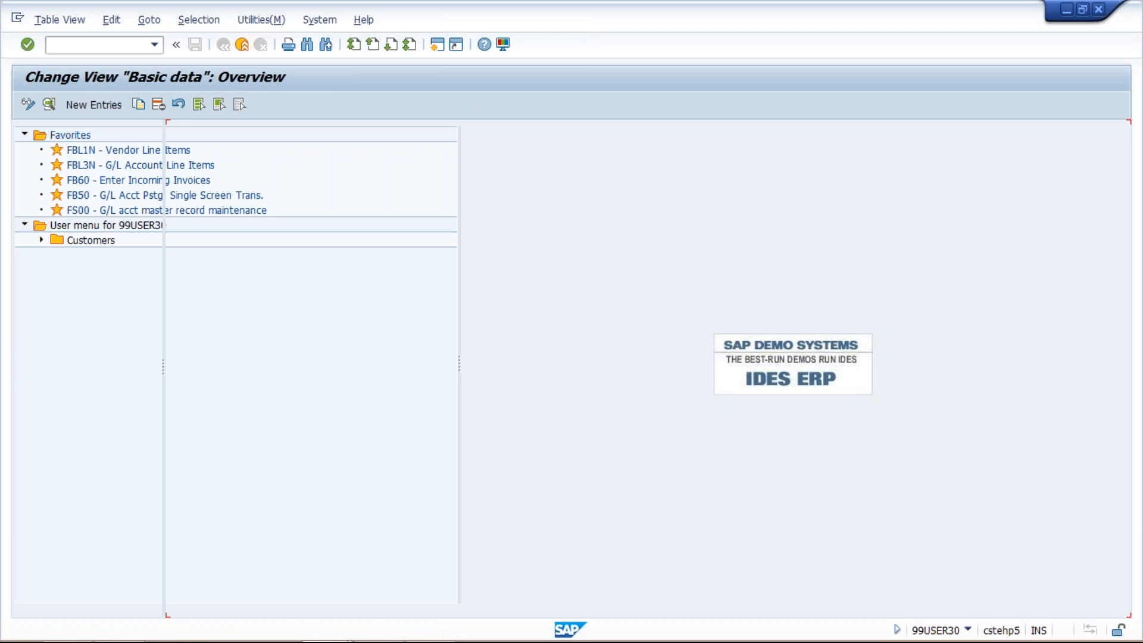
- Position the list of controlling areas at TM04
click(362, 596)
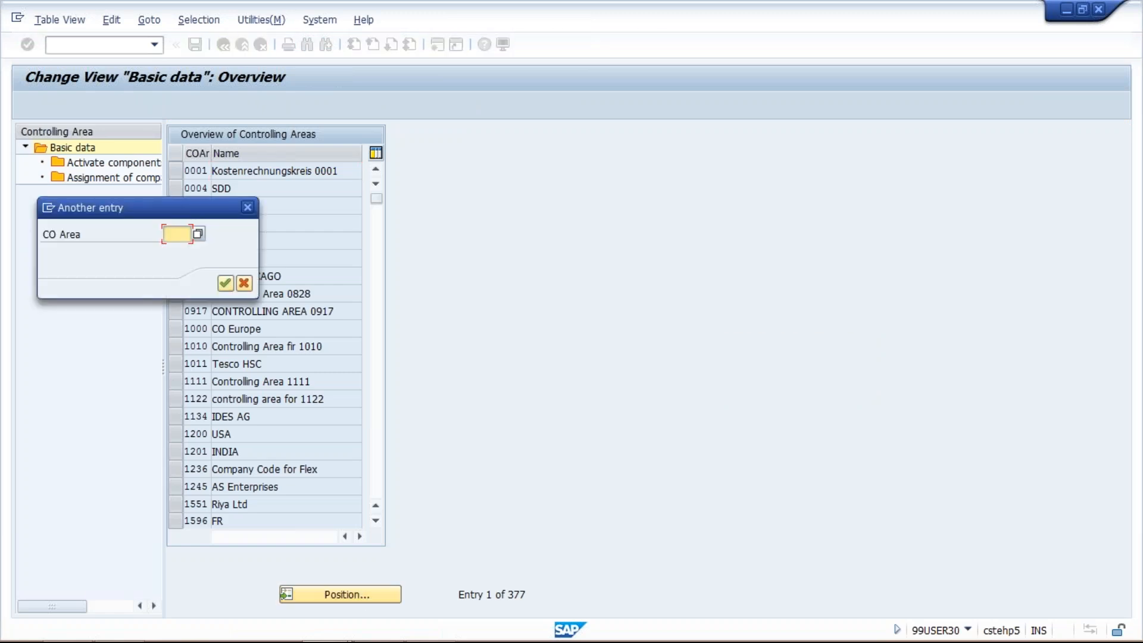
text(TM04)
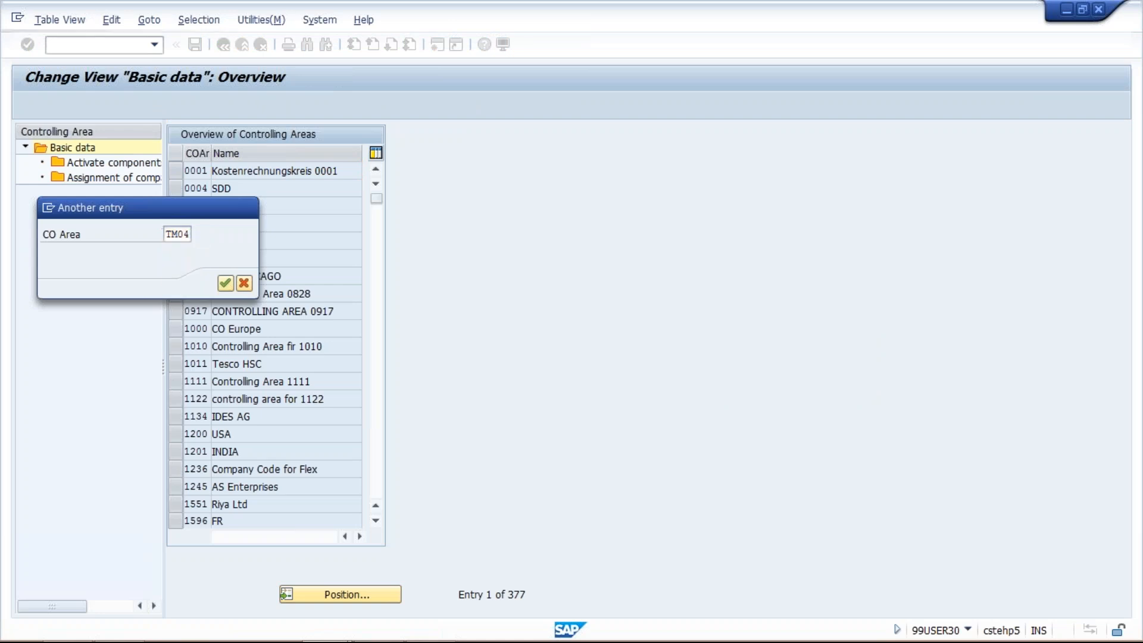
key(Return)
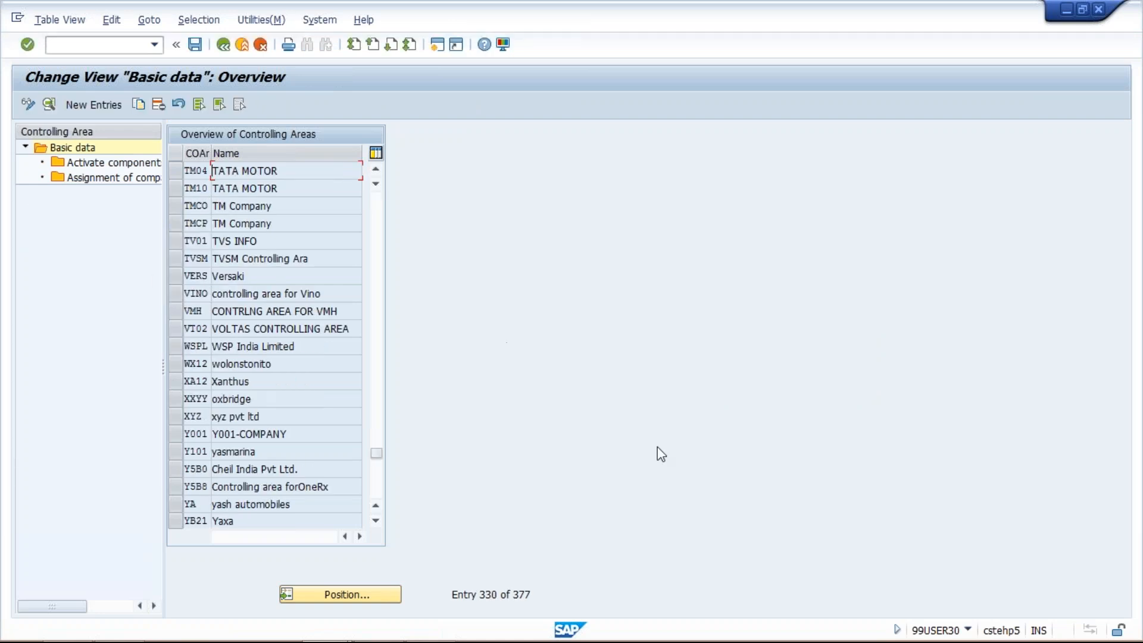
- Position the list at controlling area TM03 and open its basic data details
click(336, 588)
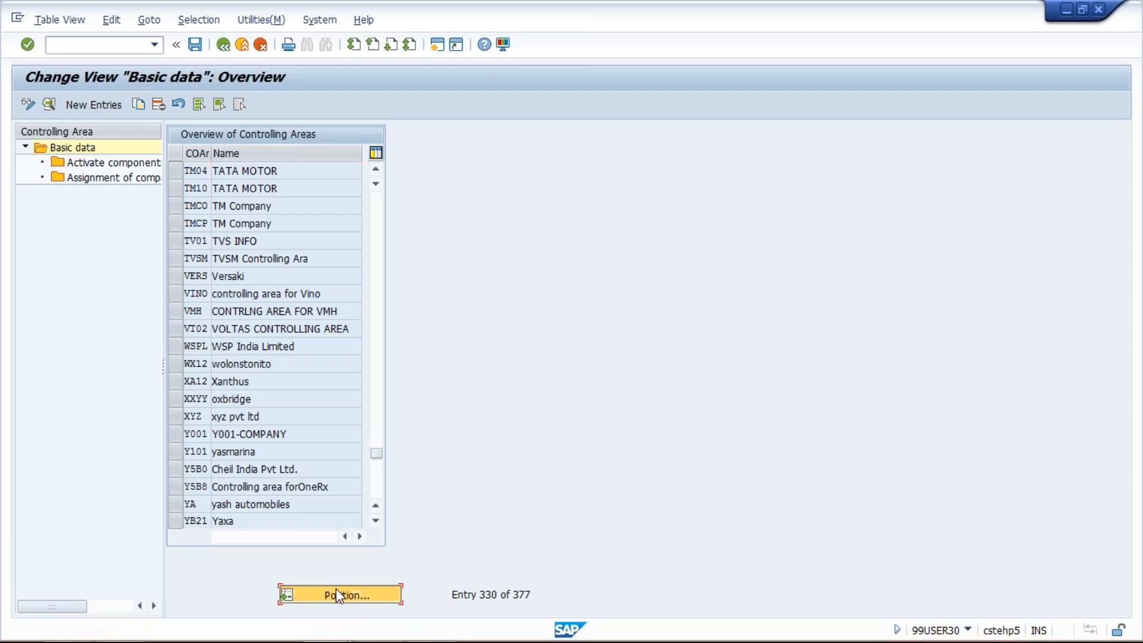
text(TM03)
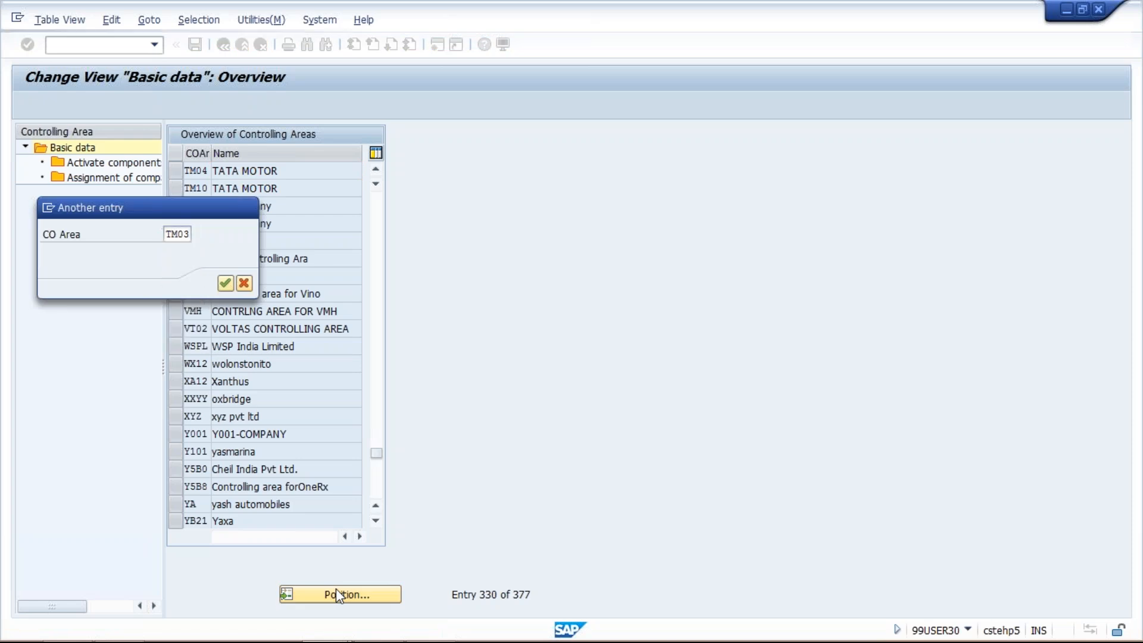
key(Return)
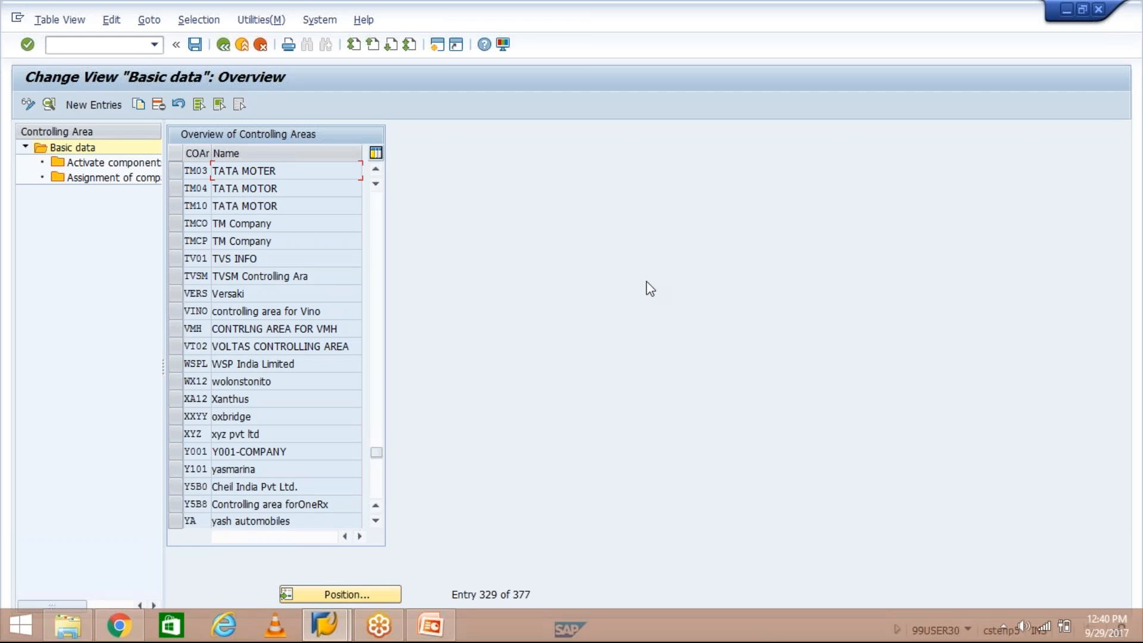
click(178, 173)
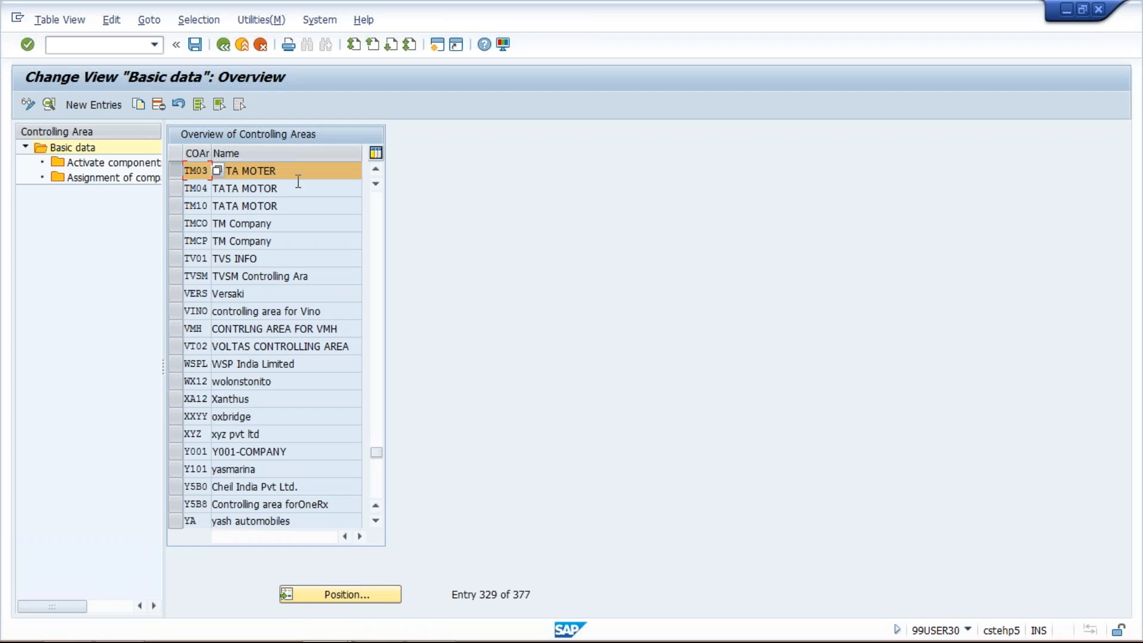
double_click(198, 170)
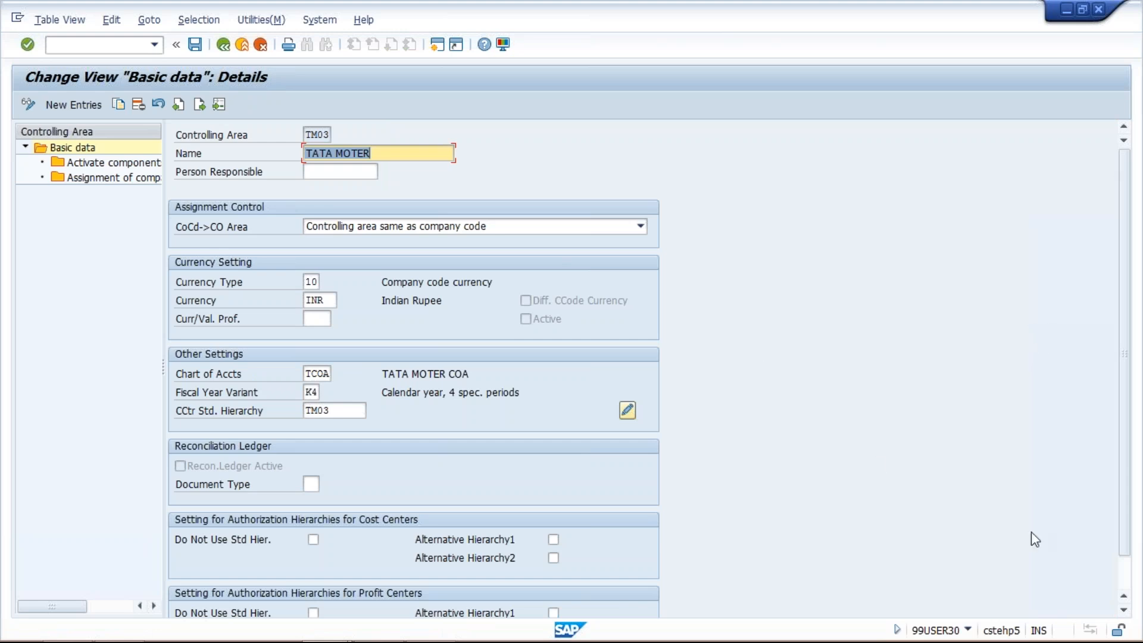
key(Return)
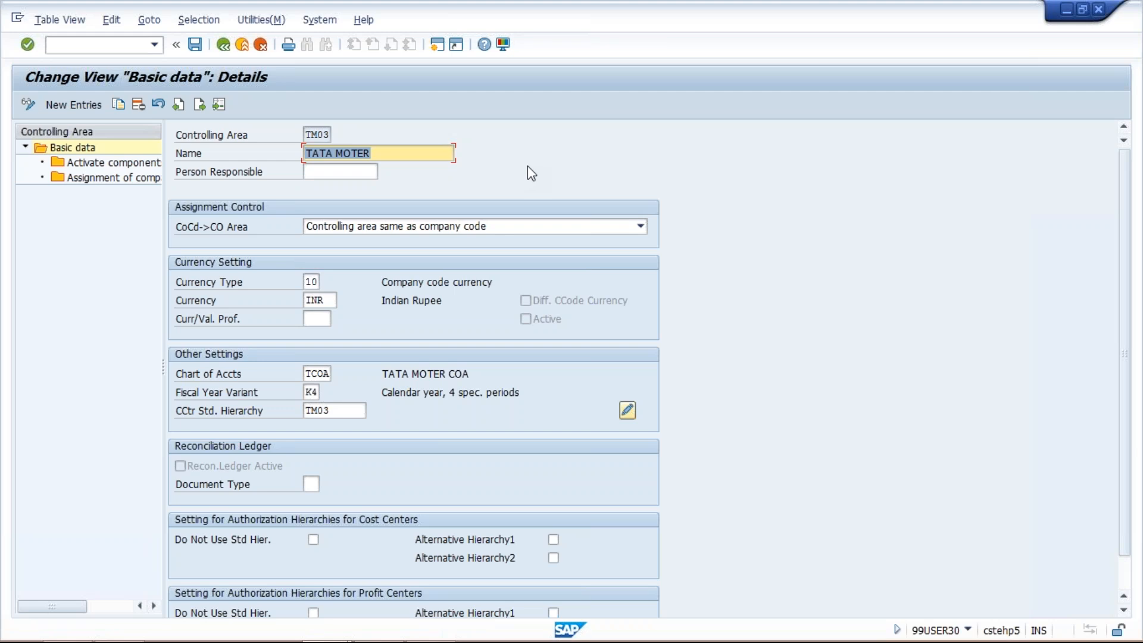
- In TM03's component and control indicators, set Cost Centers to Component active and enable Profit Center Acctg and AA: Activity Type
click(119, 163)
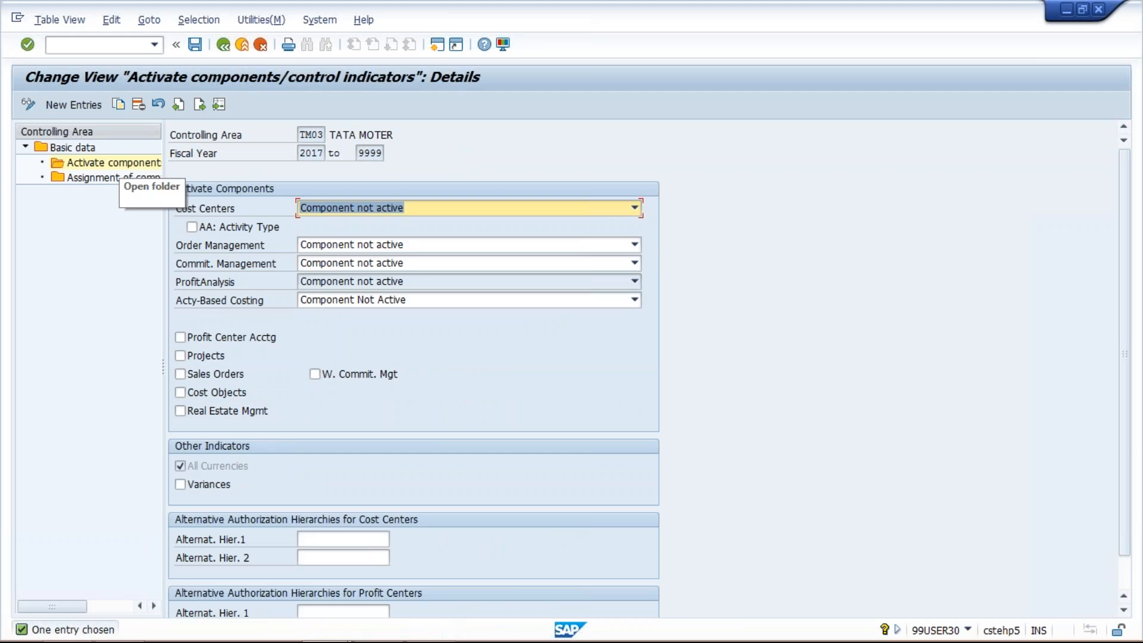
click(386, 211)
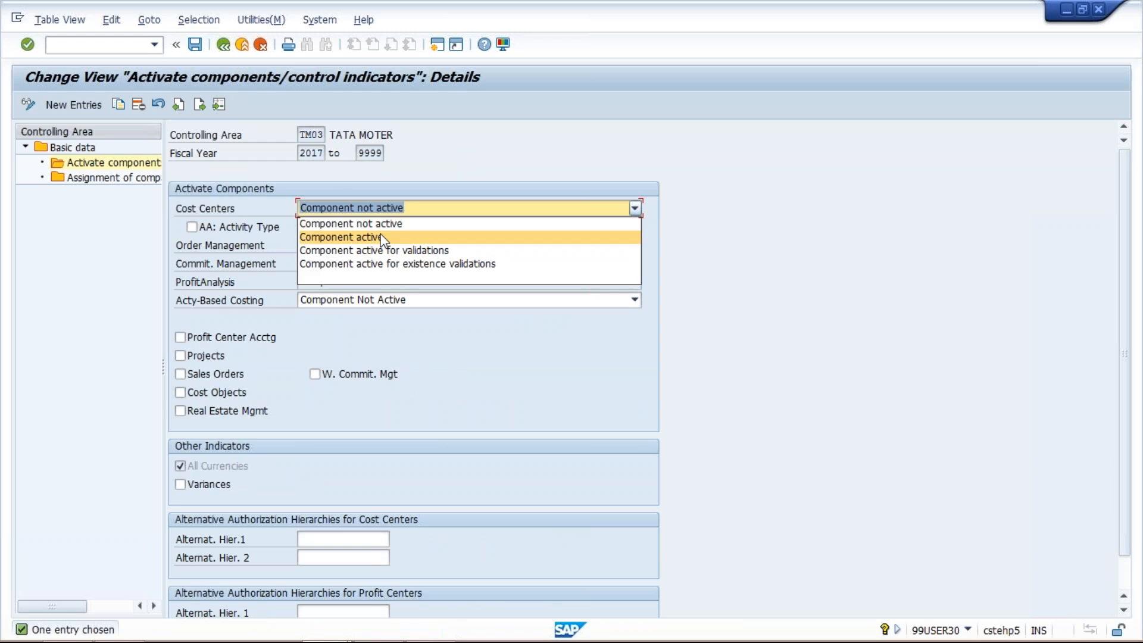
click(381, 237)
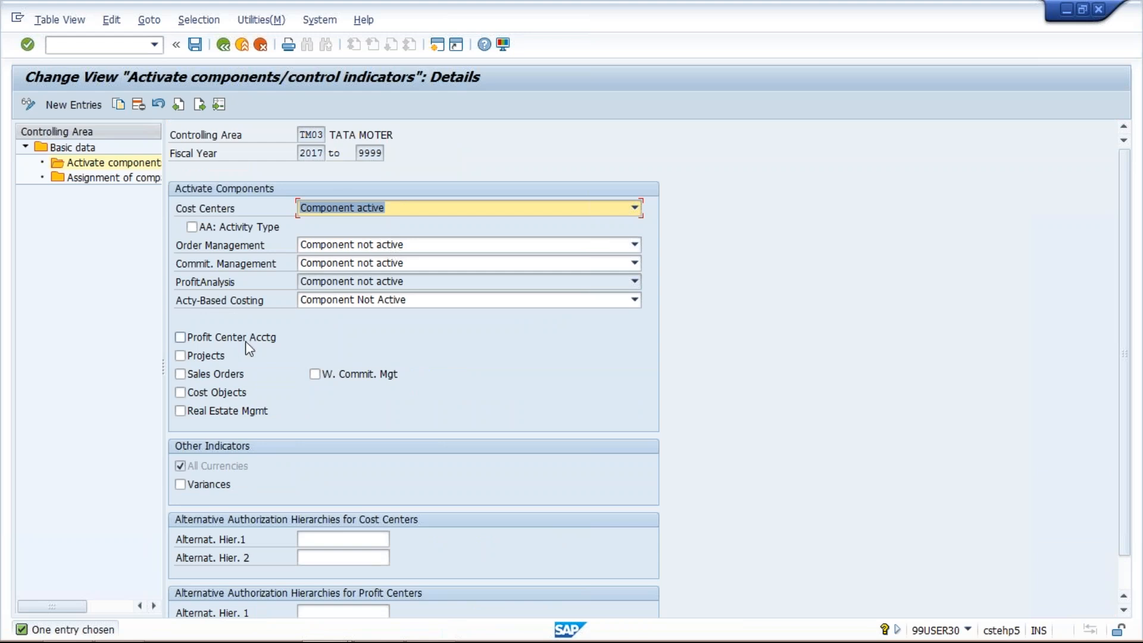
click(181, 337)
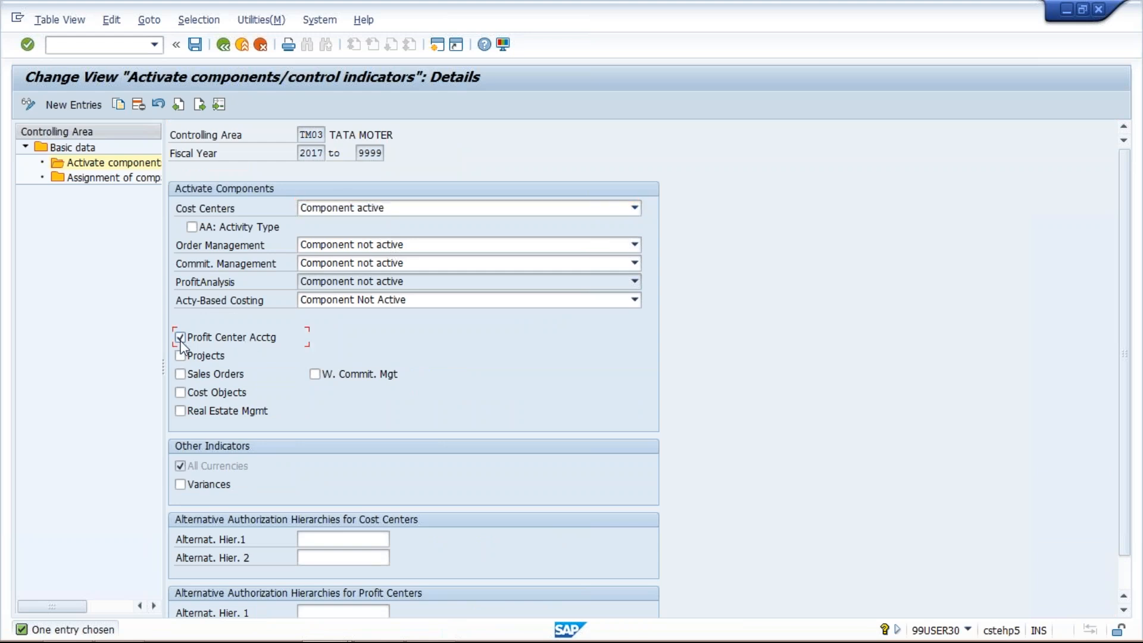
click(192, 227)
- Save the component settings under the proposed TATA MOTOR customizing request and acknowledge the critical transport information
click(200, 50)
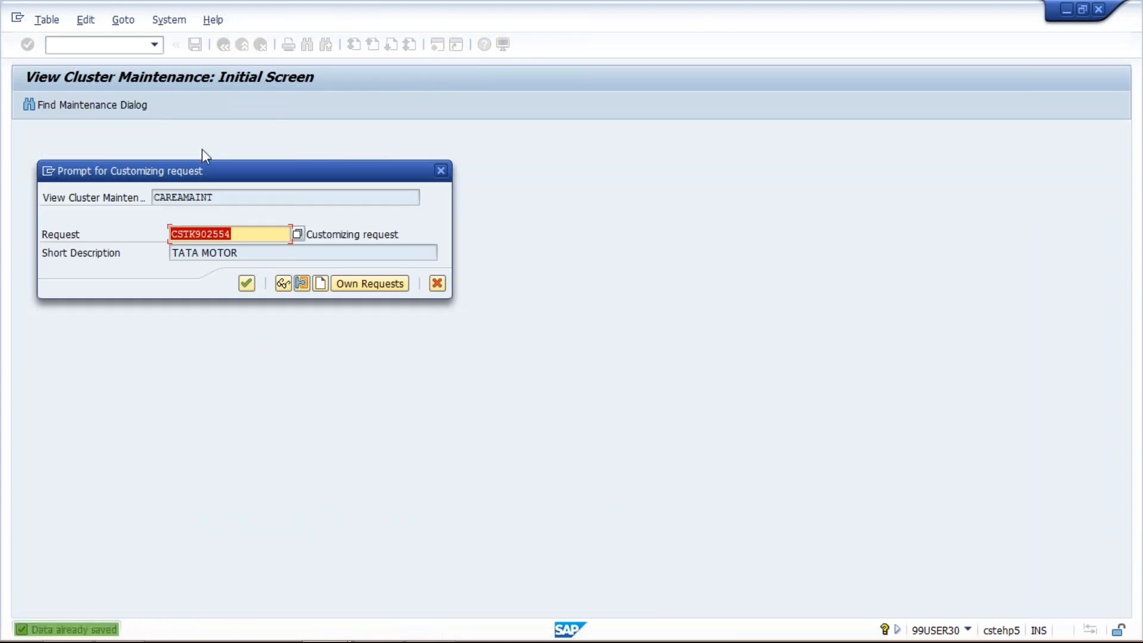
click(247, 285)
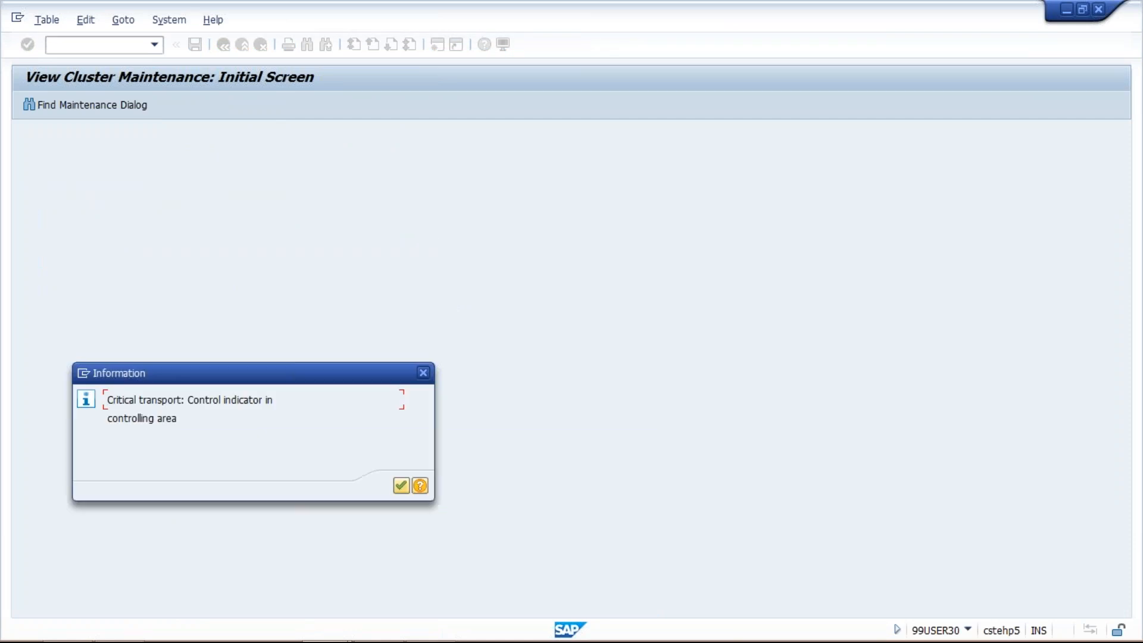
key(Return)
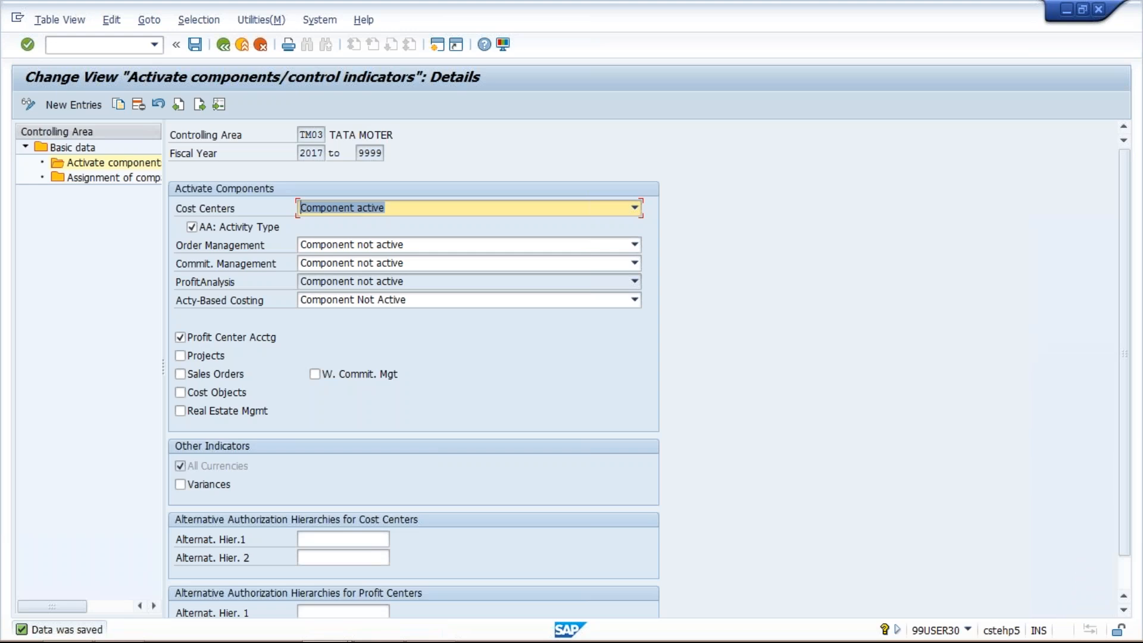
- Switch to the Cost Element presentation in PowerPoint and review the Transaction Codes slide
mouse_move(433, 641)
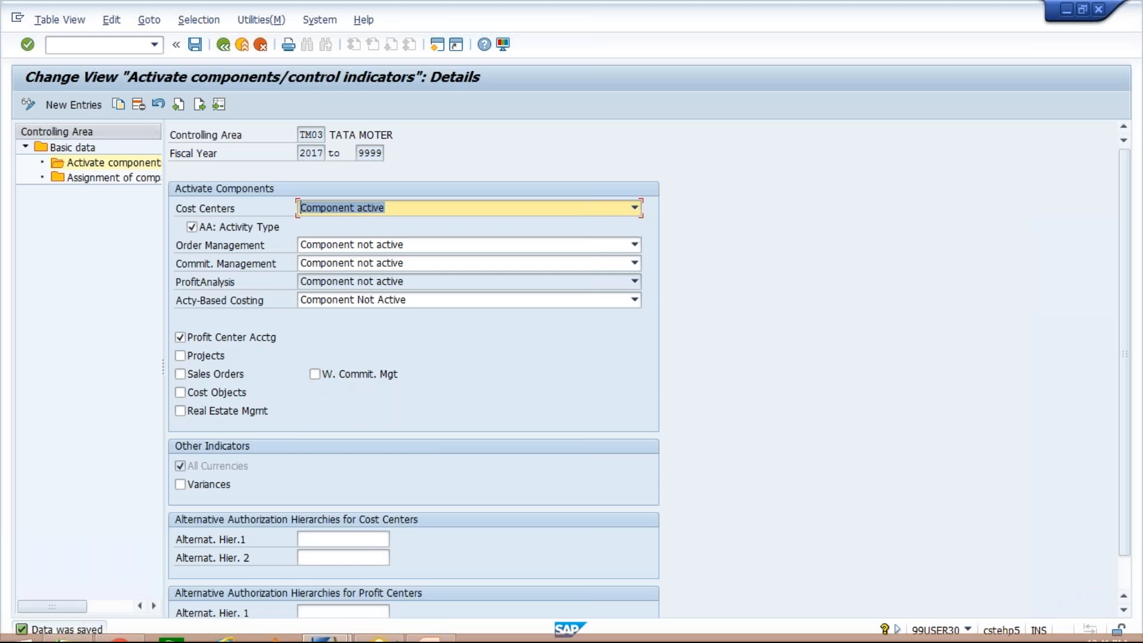
click(433, 633)
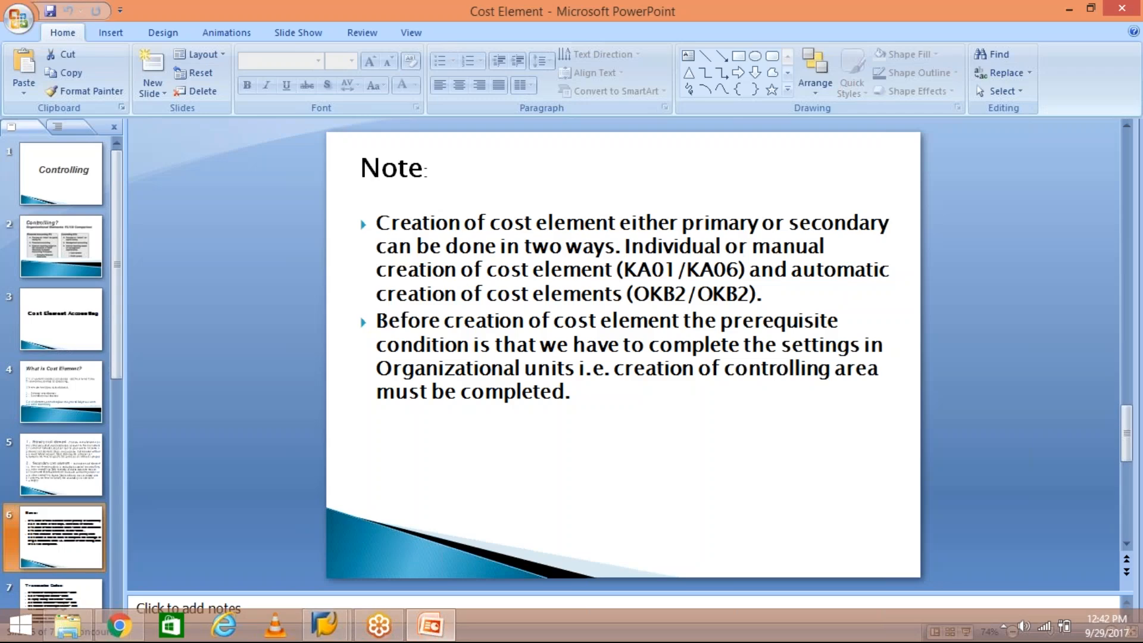
click(57, 592)
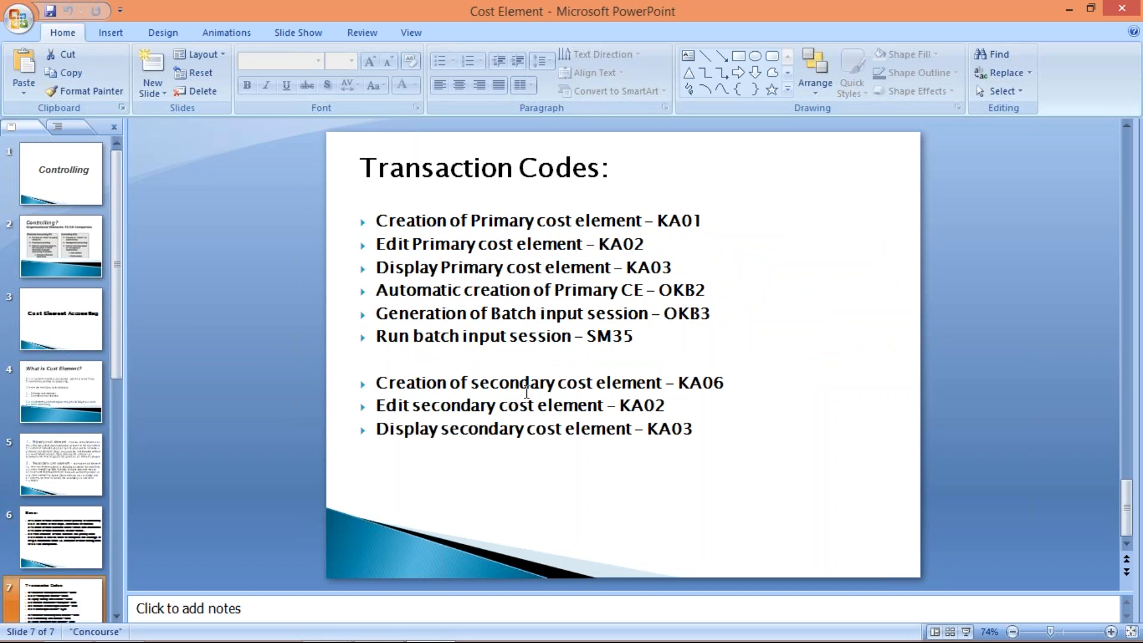
- Switch back to SAP and open transaction FS00 for central G/L account maintenance
click(324, 625)
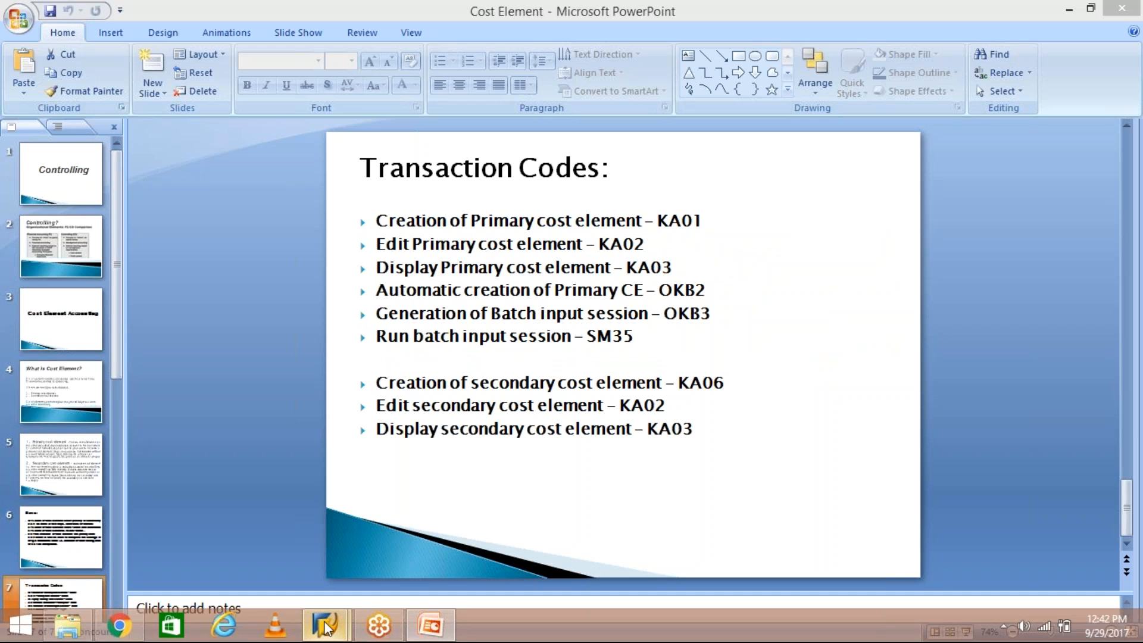
click(477, 537)
click(62, 45)
text(/NFS00)
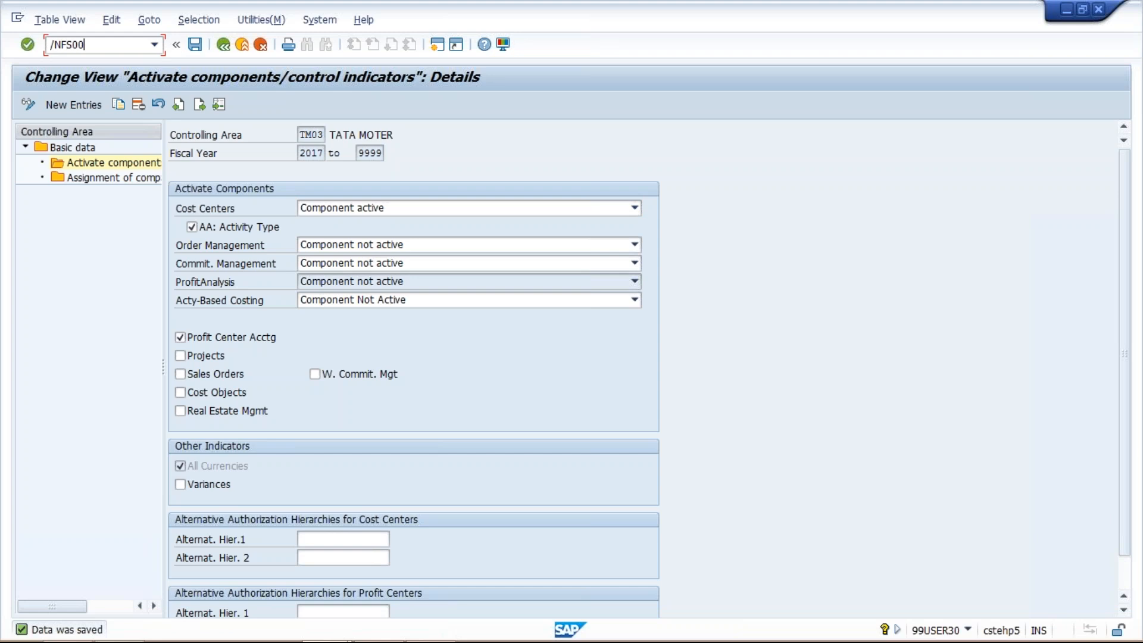
key(Return)
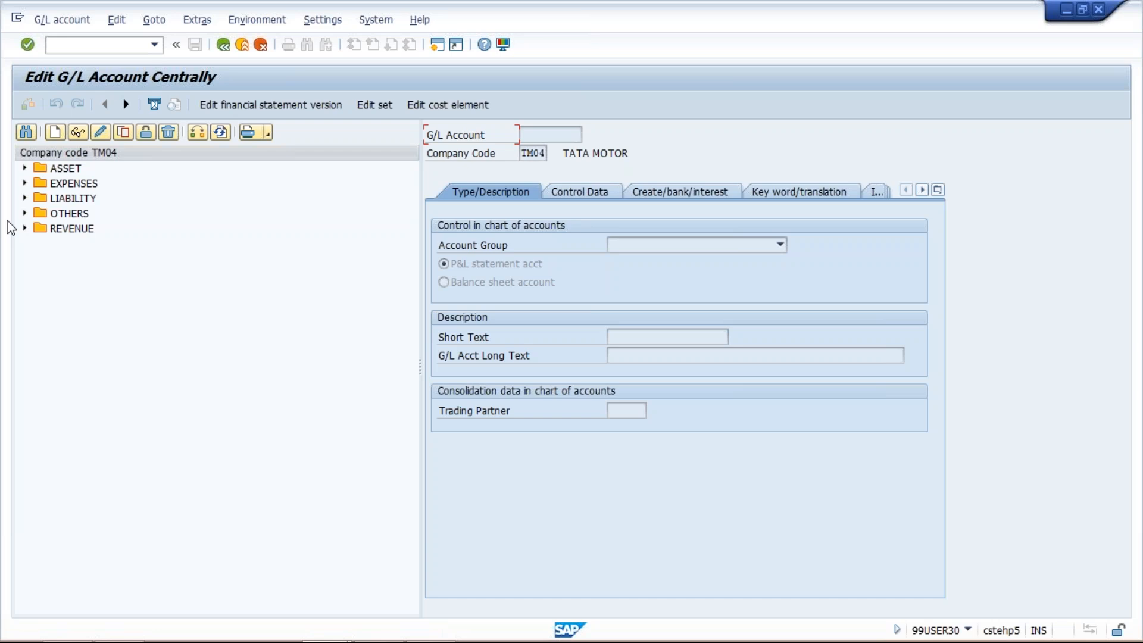
- Change the G/L account list to company code TM03 and display the expense account 4000 RENT ACT
click(25, 184)
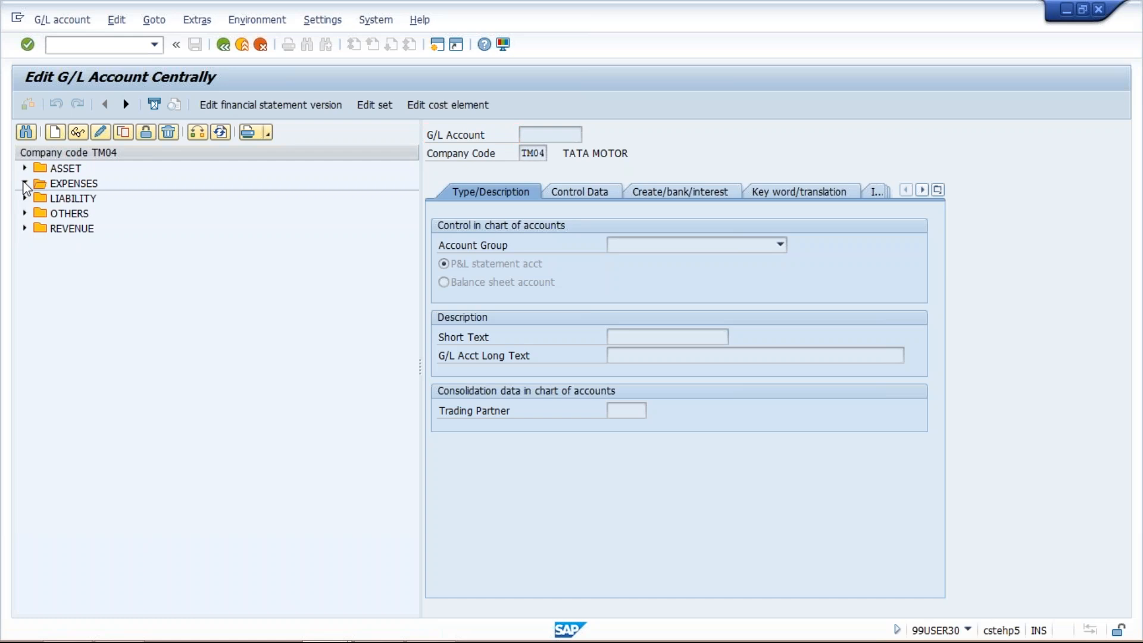
click(197, 132)
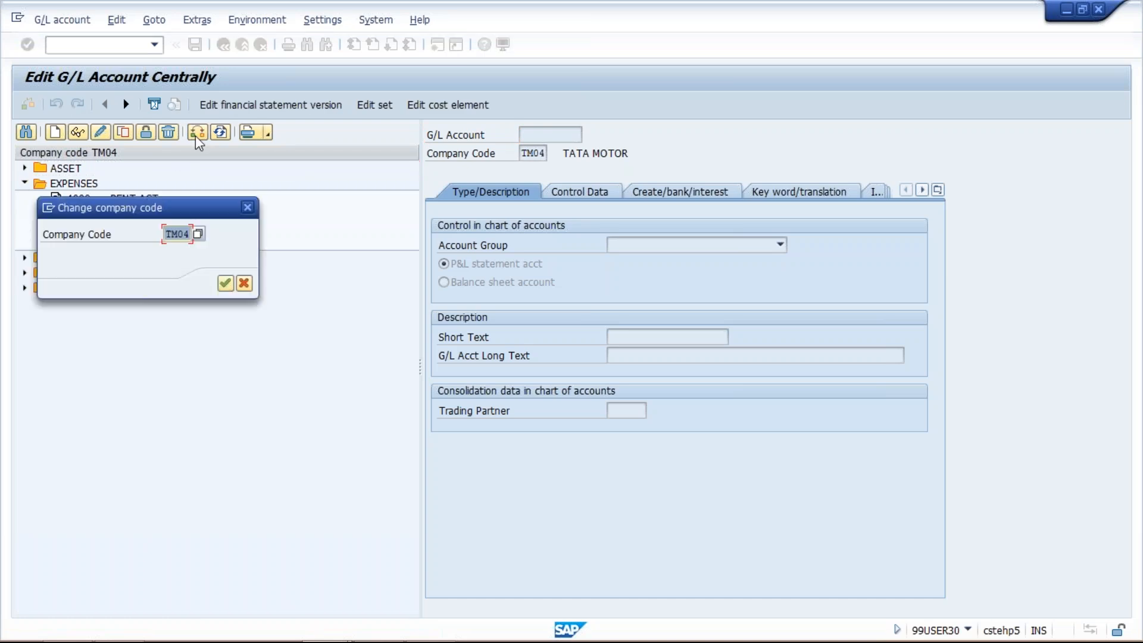
text(TM03)
key(Return)
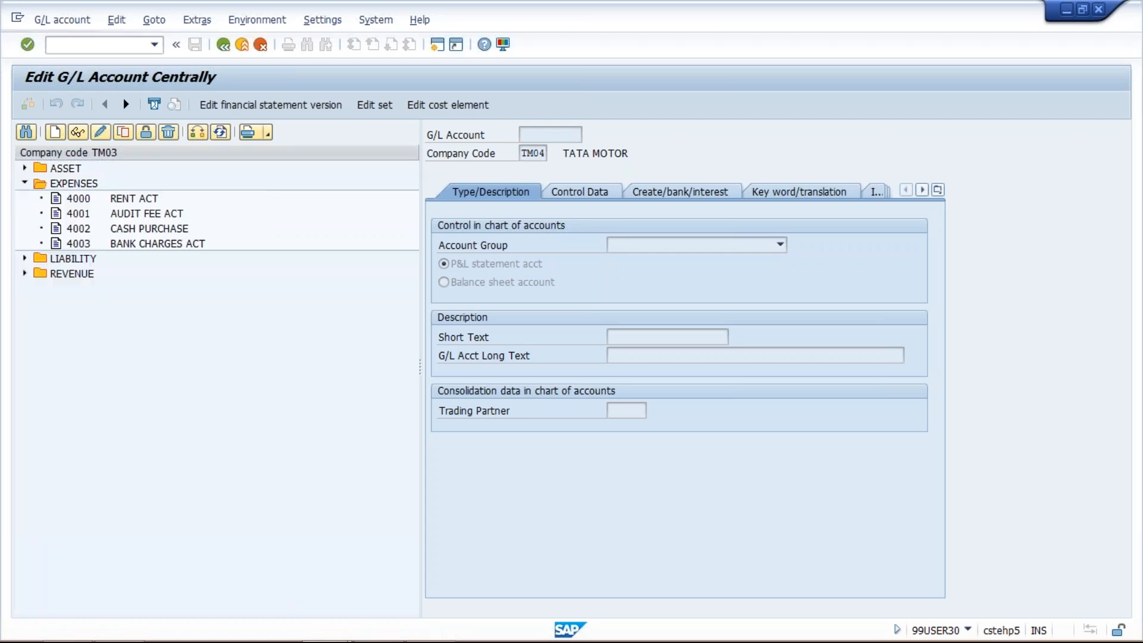
click(122, 200)
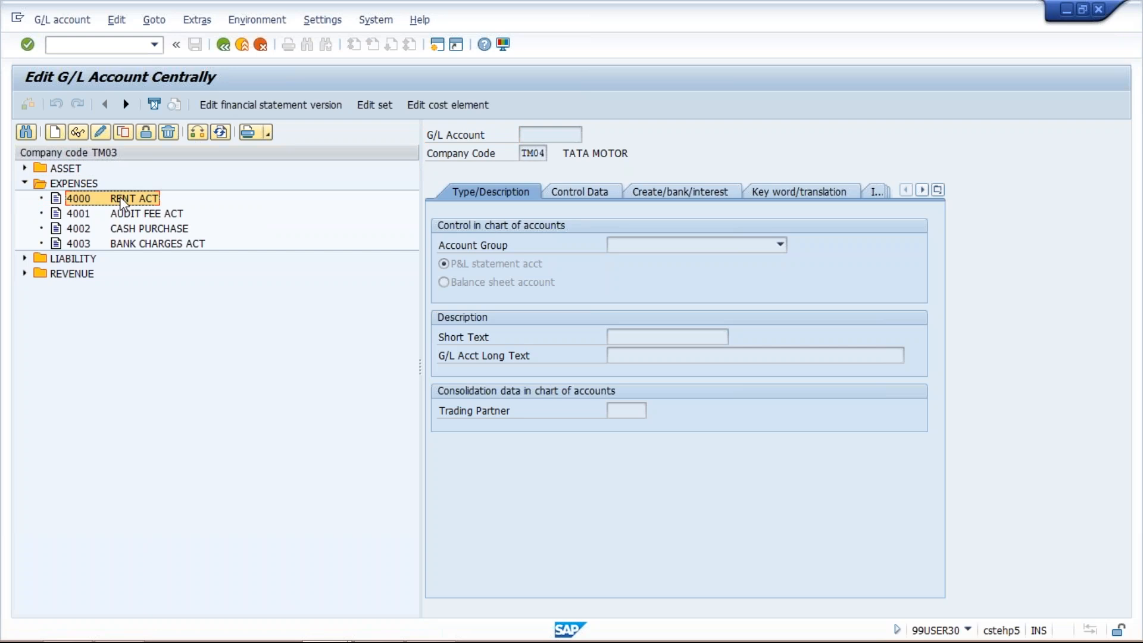
double_click(123, 201)
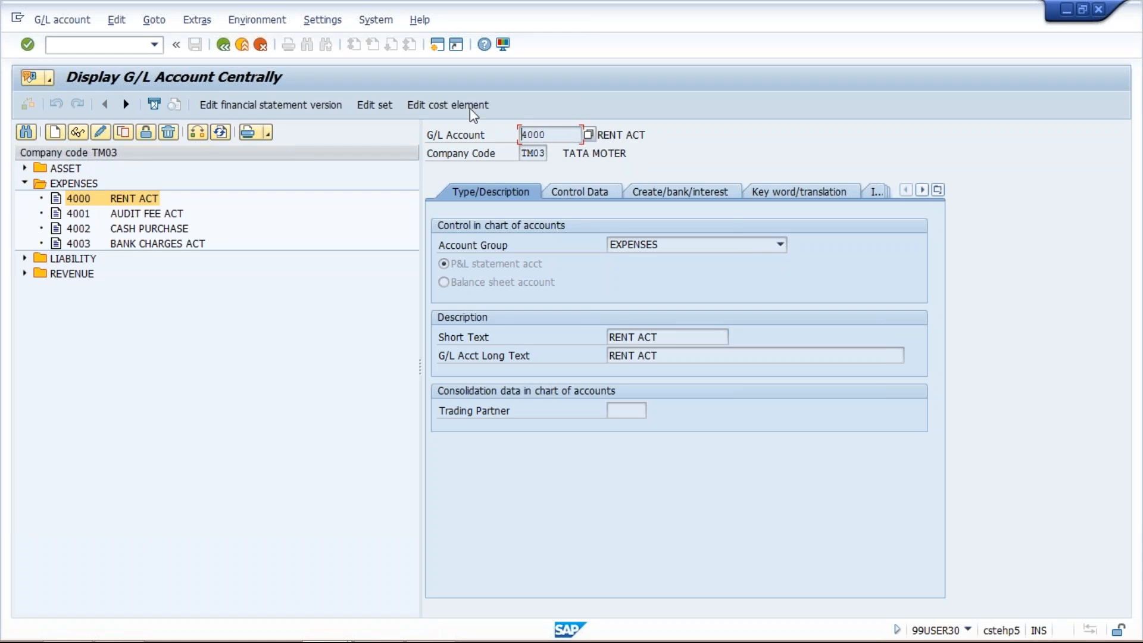
- Start transaction KA01 in a new session and set the controlling area to TM03
click(433, 48)
text(KA01)
key(Return)
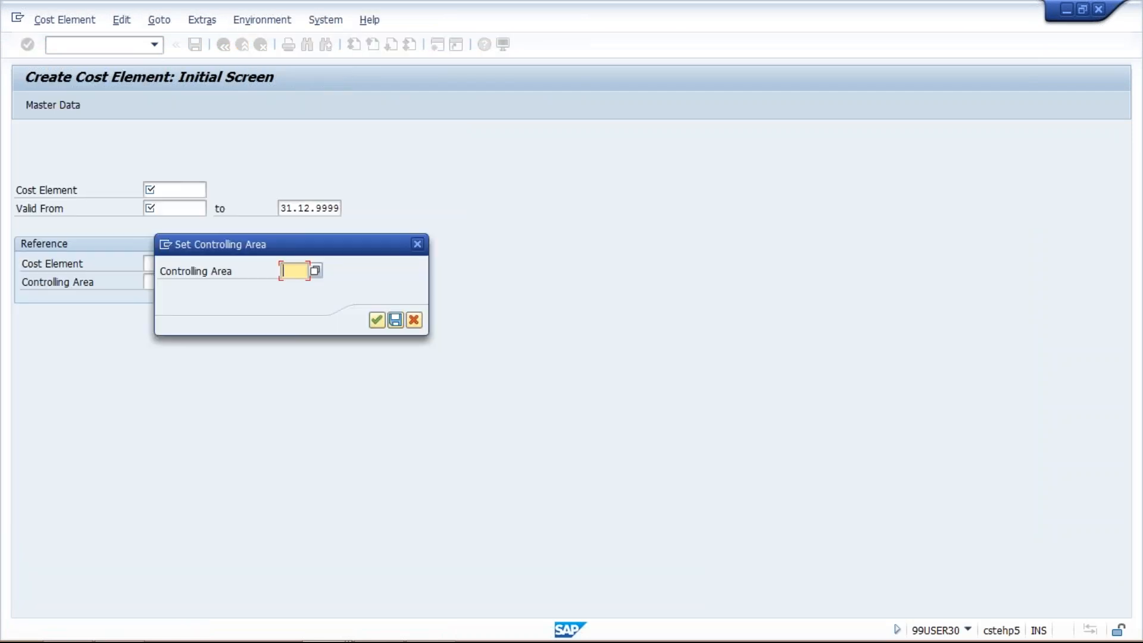
text(TM03)
key(Return)
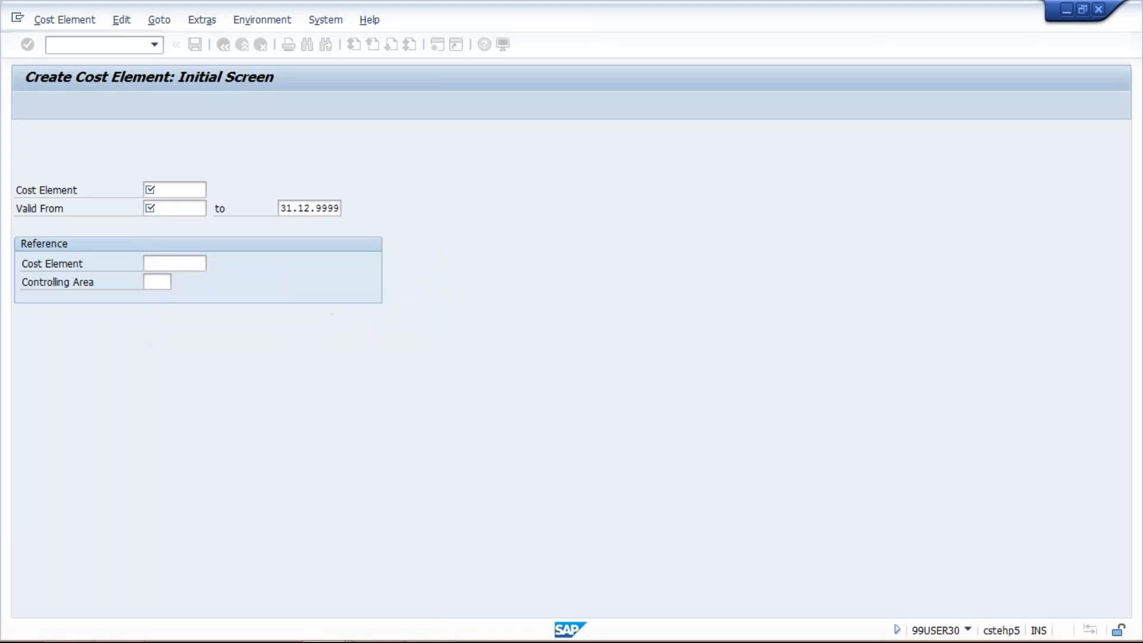
- Enter cost element 4000 with a valid-from date of 01.01.2017
text(4000)
click(163, 185)
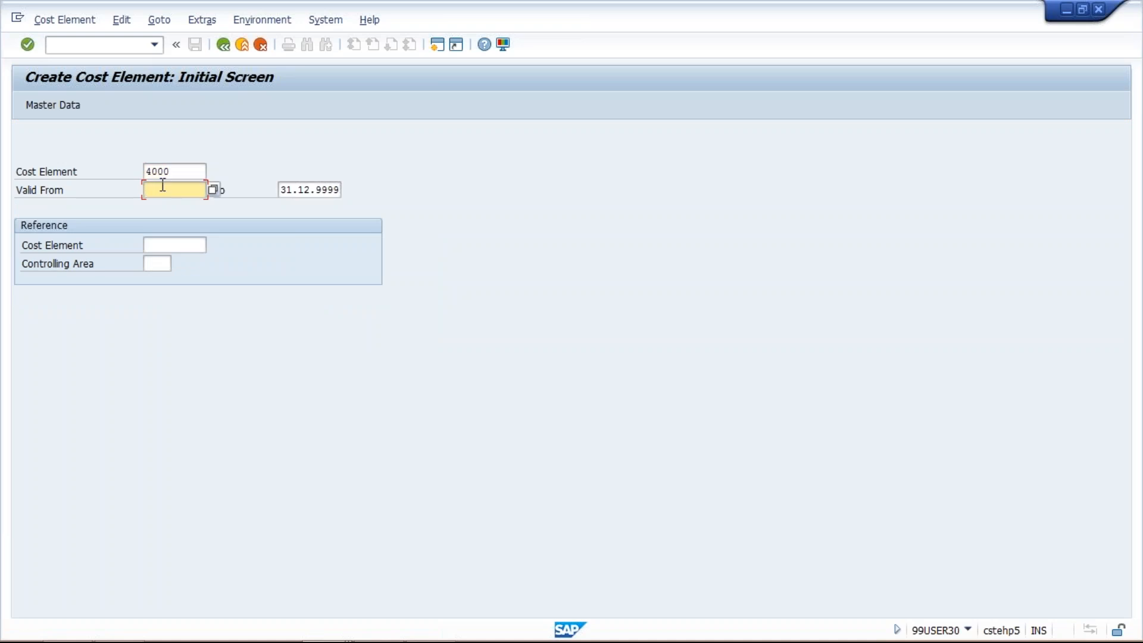
text(01.01.2017)
- Try to create cost element 4009 instead, and check the TM03 expense accounts in the G/L account session
click(177, 169)
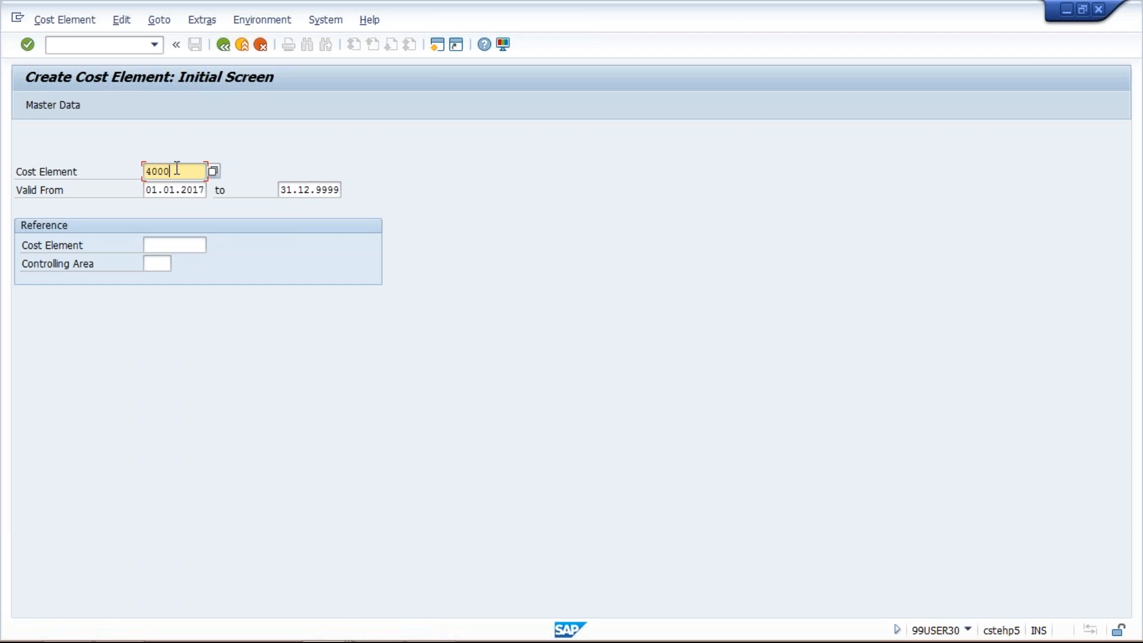
key(BackSpace)
text(9)
key(Return)
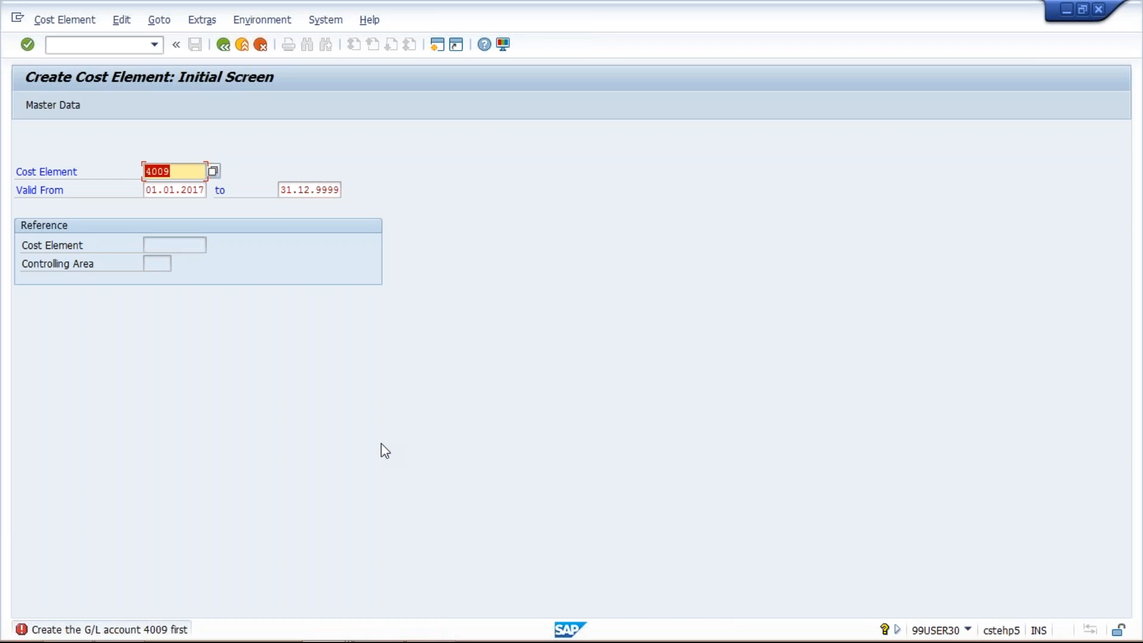
key(alt+Tab)
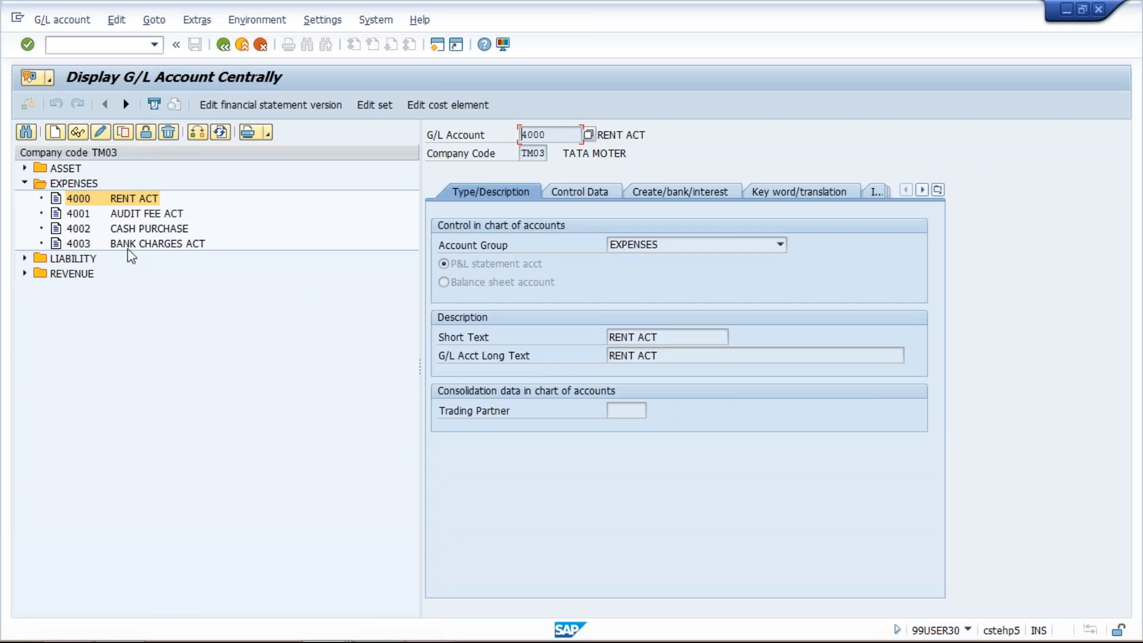
key(alt+Tab)
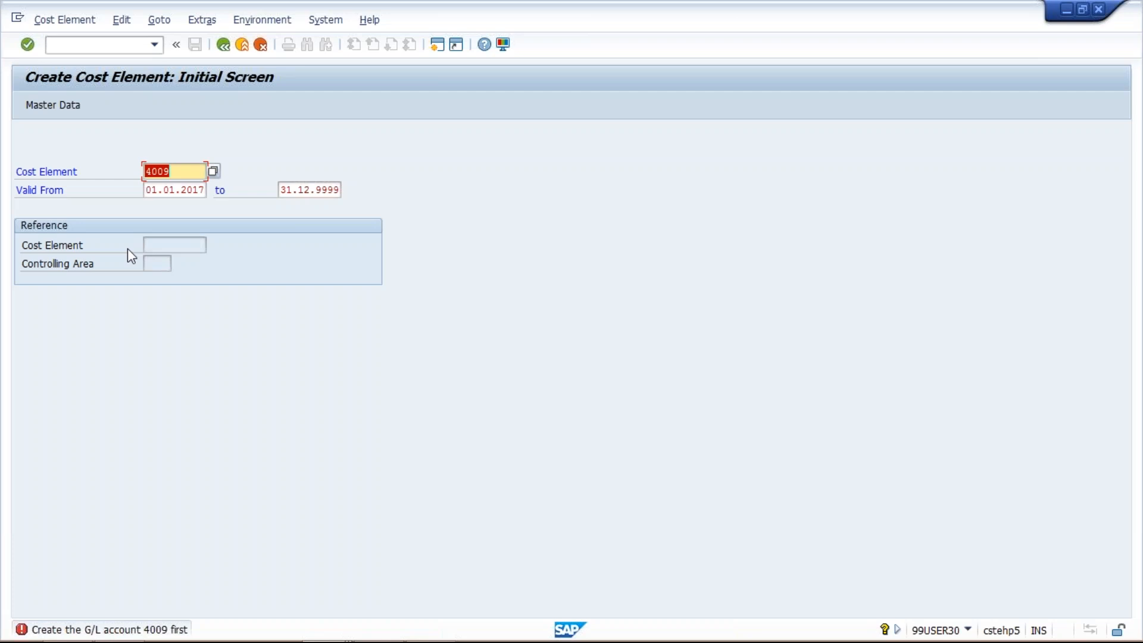
- Start creating cost element 4000 and assign it cost element category 1, Primary costs/cost-reducing revenues
text(4000)
key(Return)
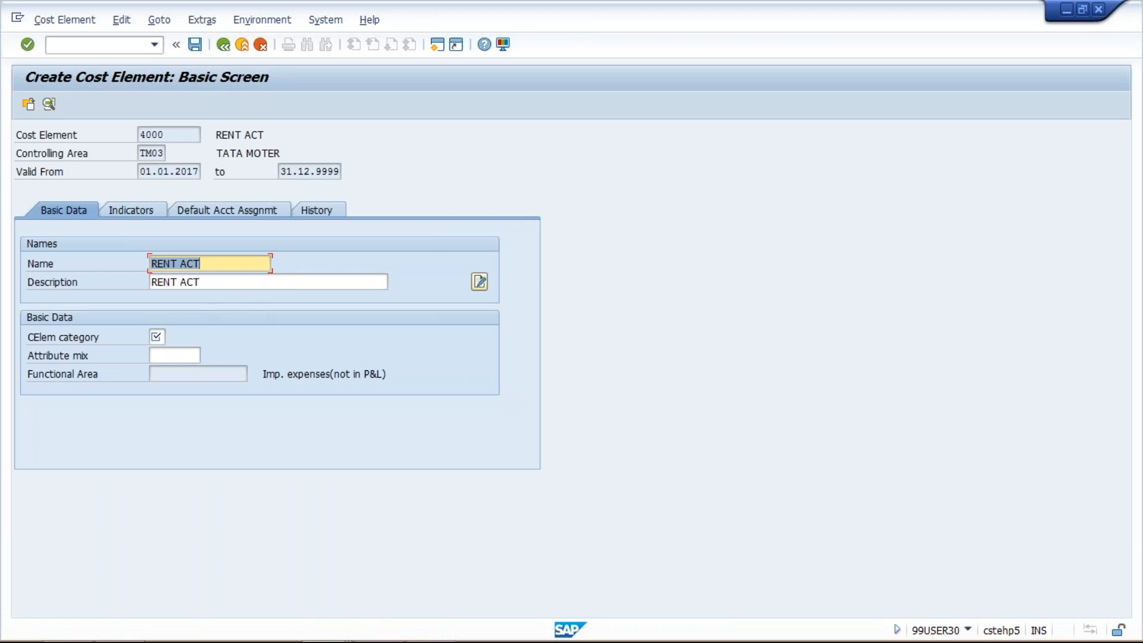
click(210, 267)
click(214, 283)
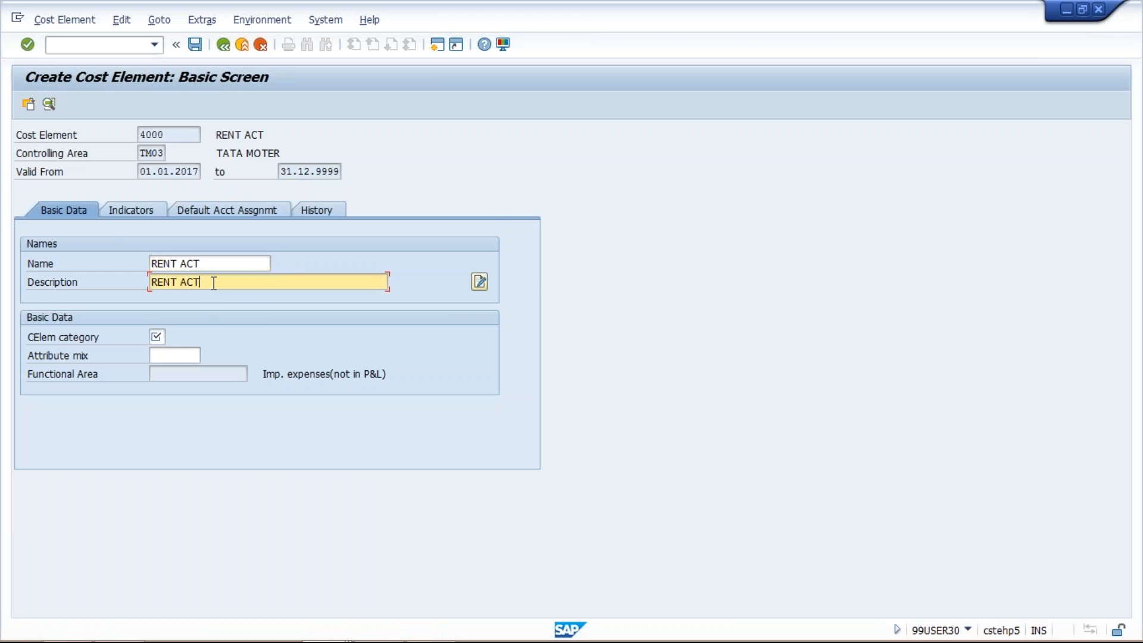
click(157, 337)
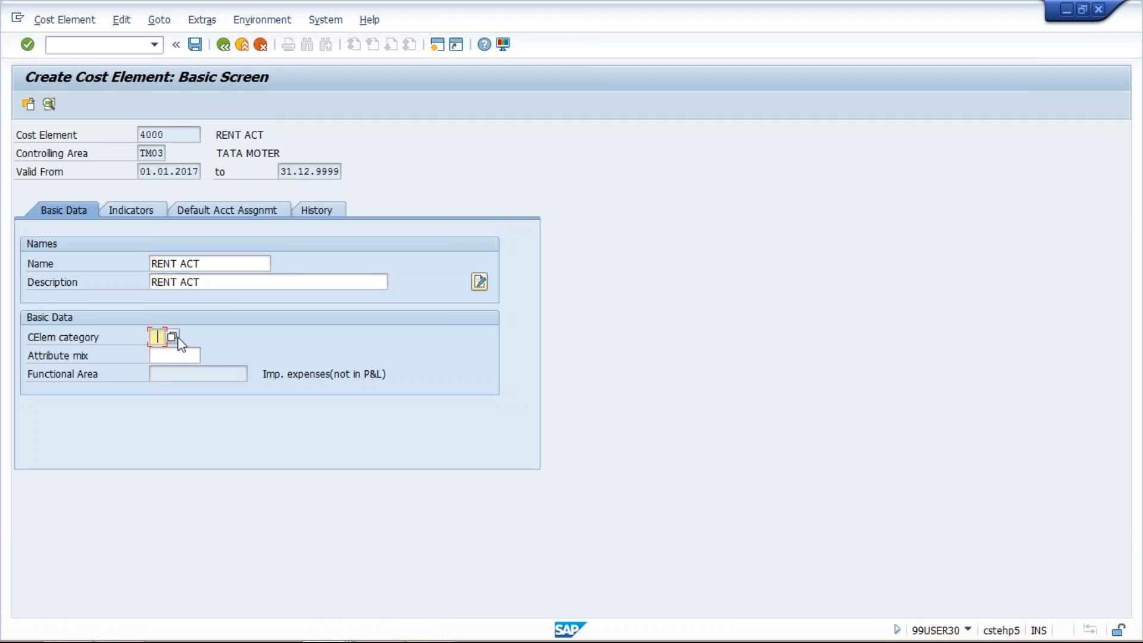
click(173, 337)
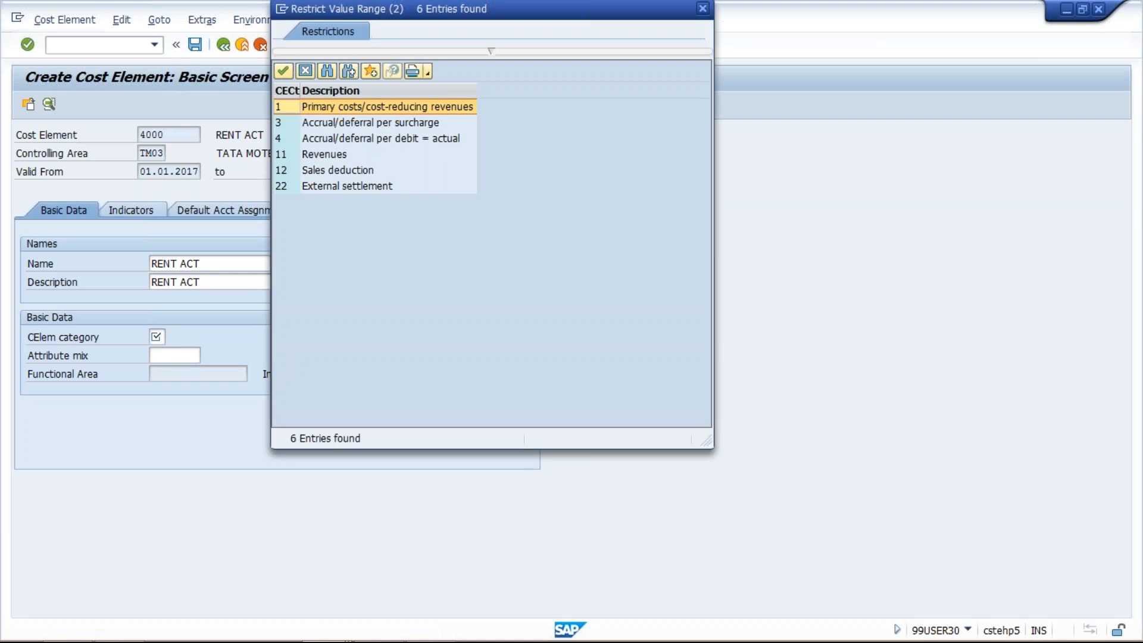
double_click(294, 105)
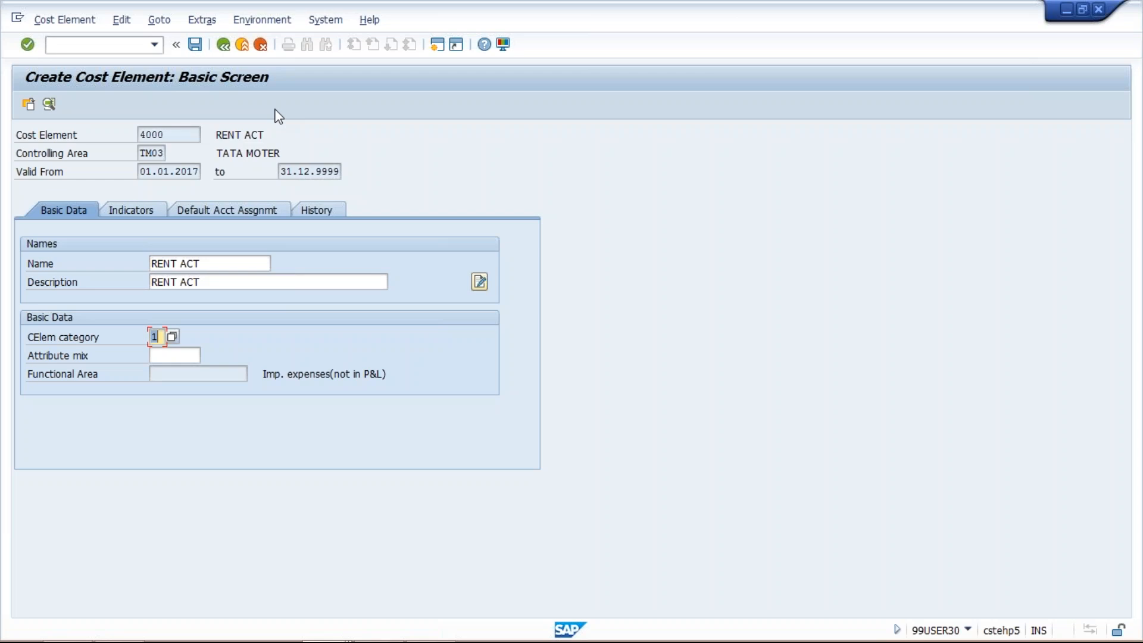
- Review the indicators, default account assignment and history data of cost element 4000
click(148, 215)
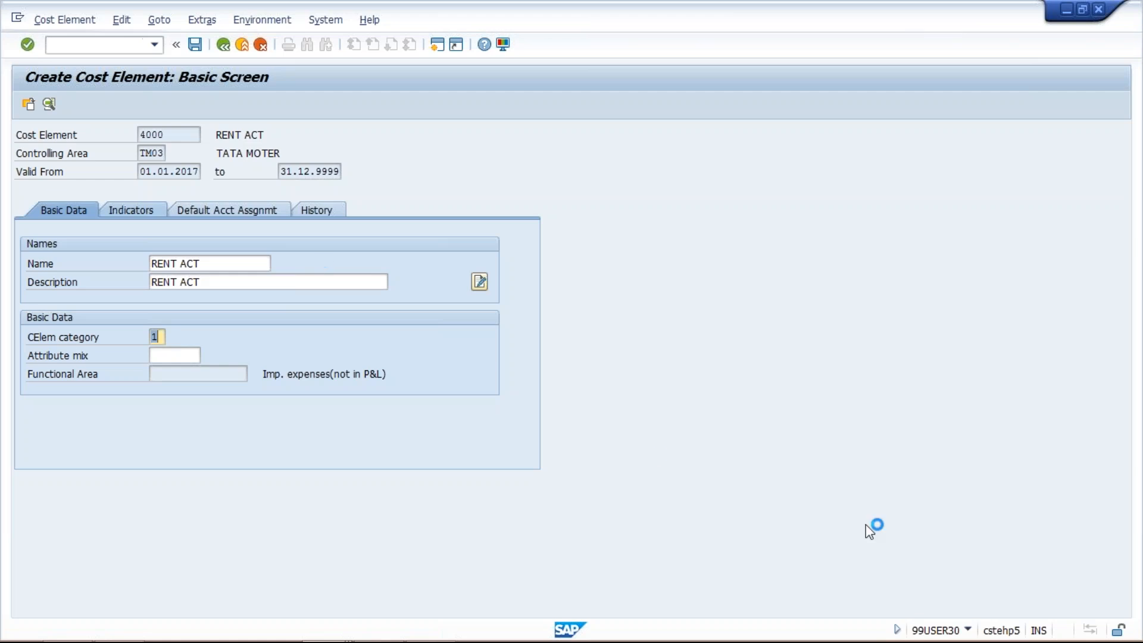
click(677, 558)
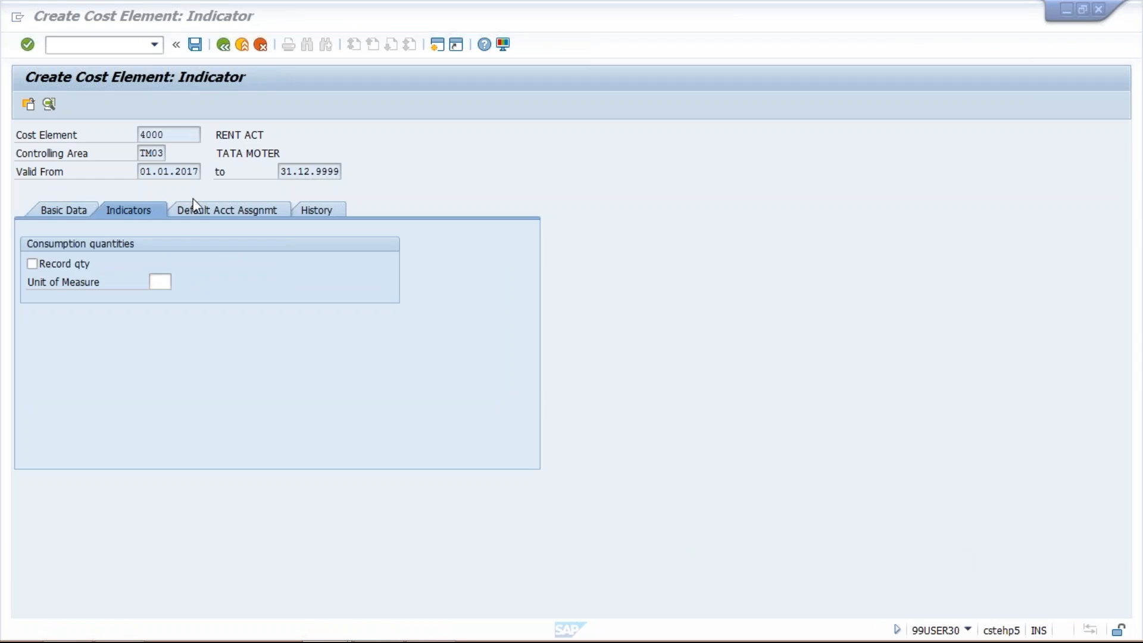
click(232, 212)
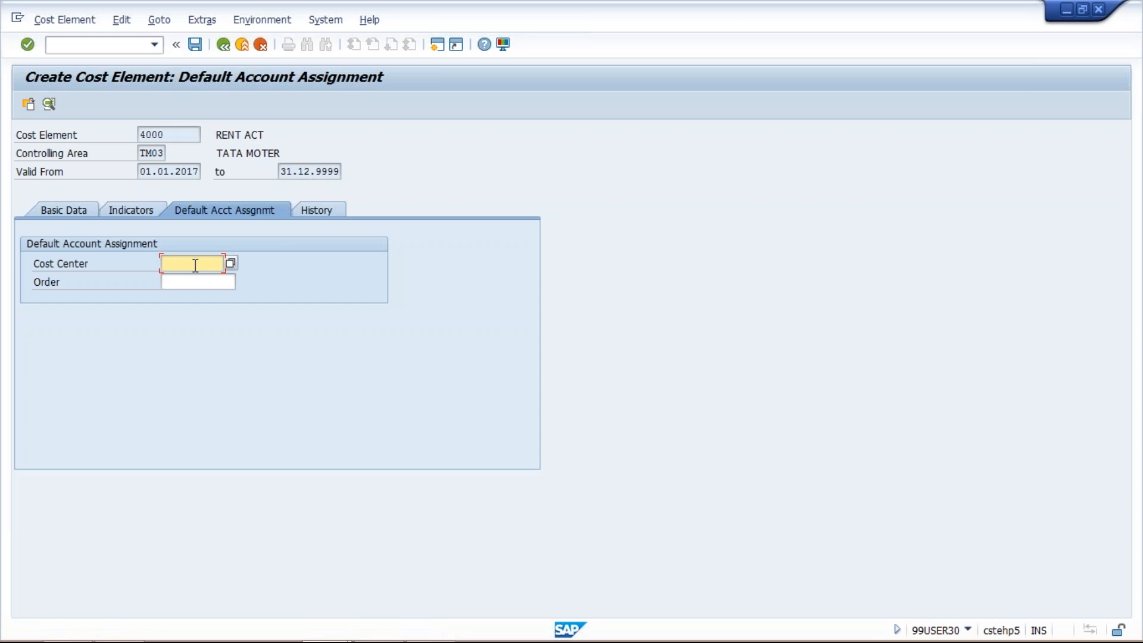
click(320, 215)
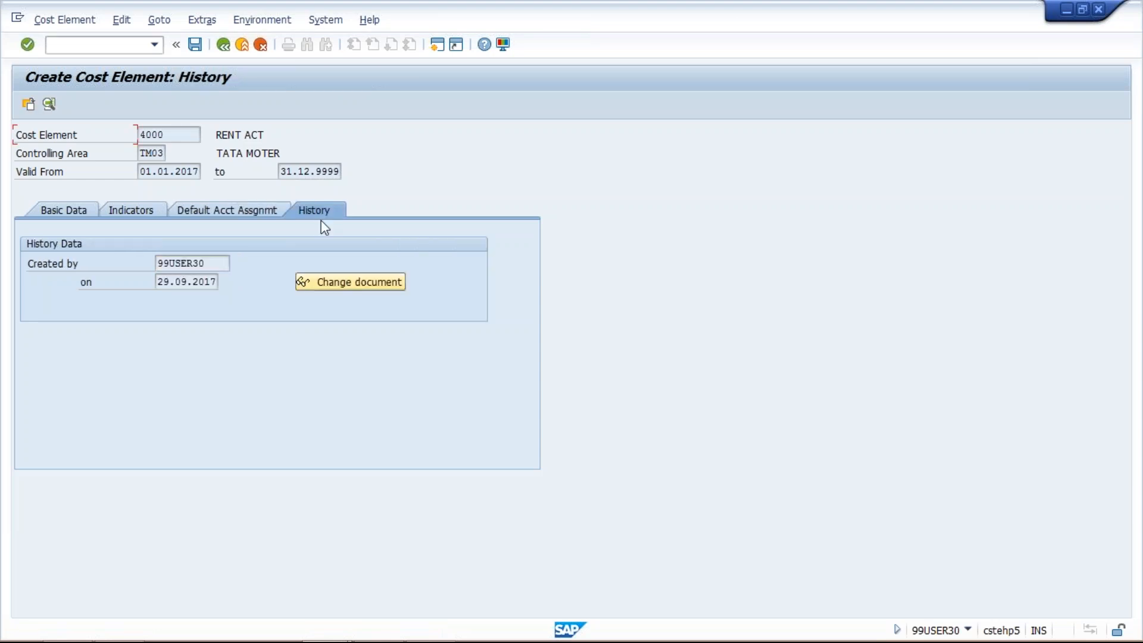
double_click(187, 263)
double_click(156, 282)
click(50, 210)
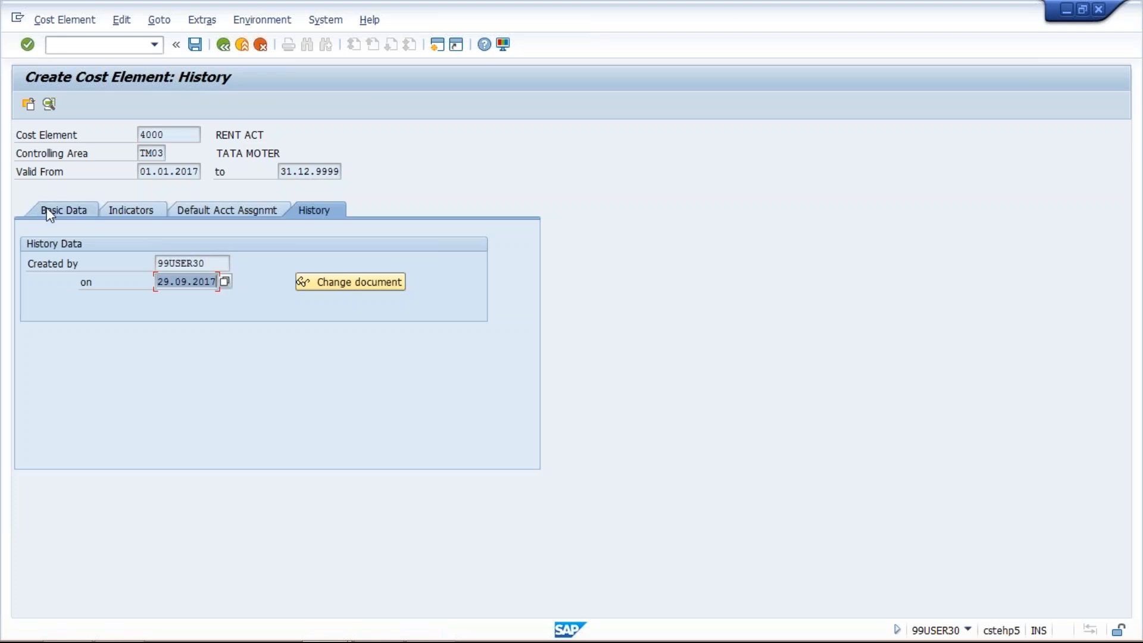
- Save cost element 4000 and try to create the same cost element again
click(196, 45)
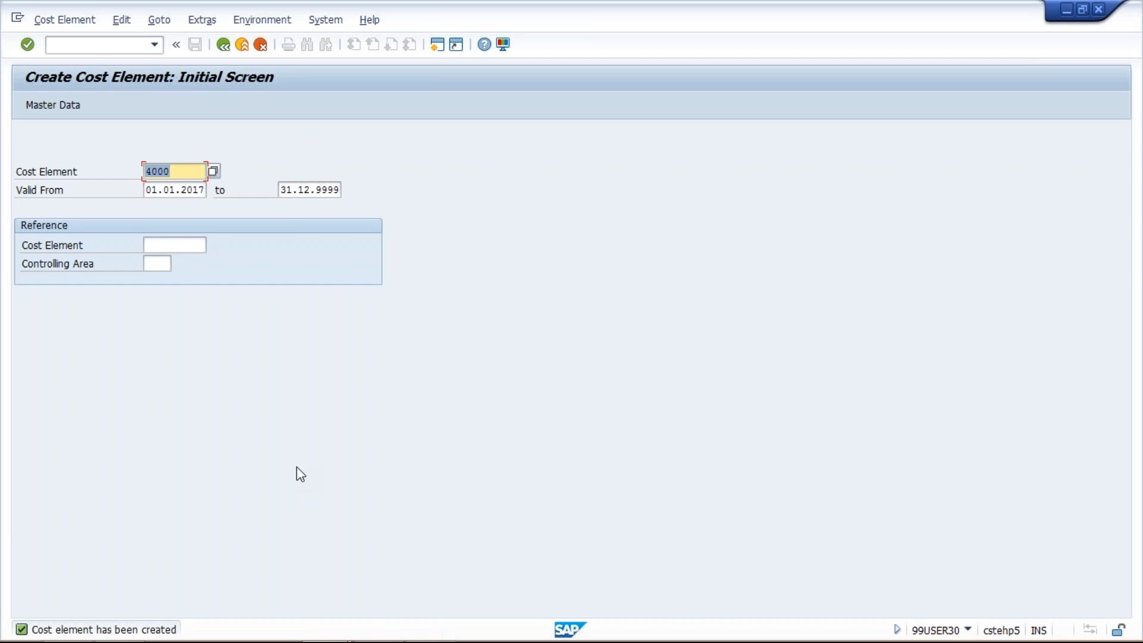
key(Return)
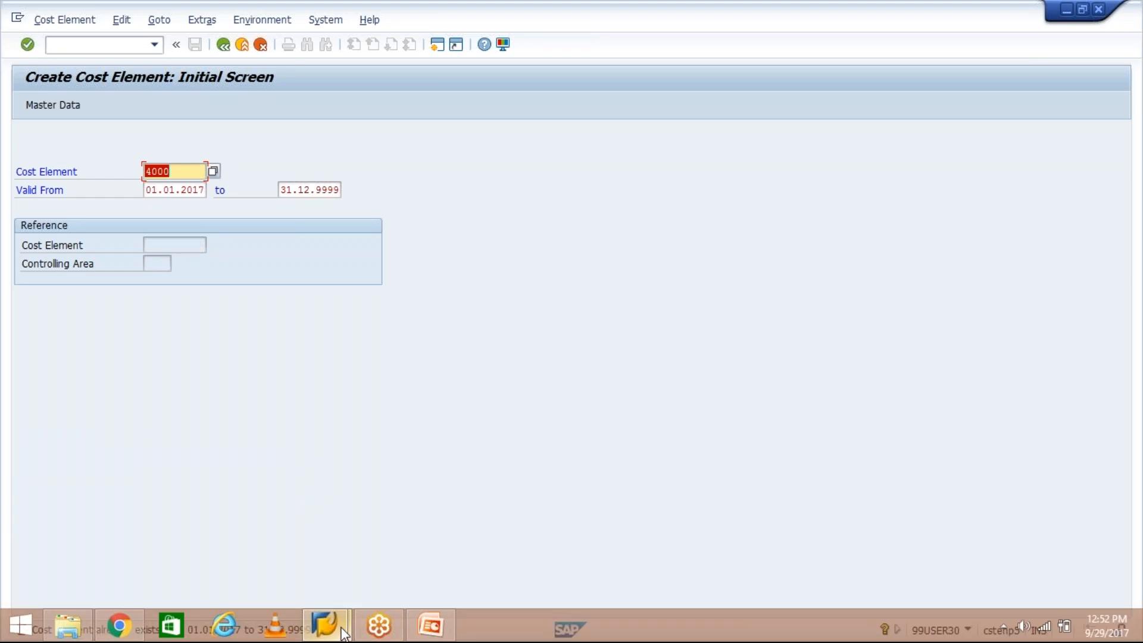
mouse_move(344, 632)
click(408, 559)
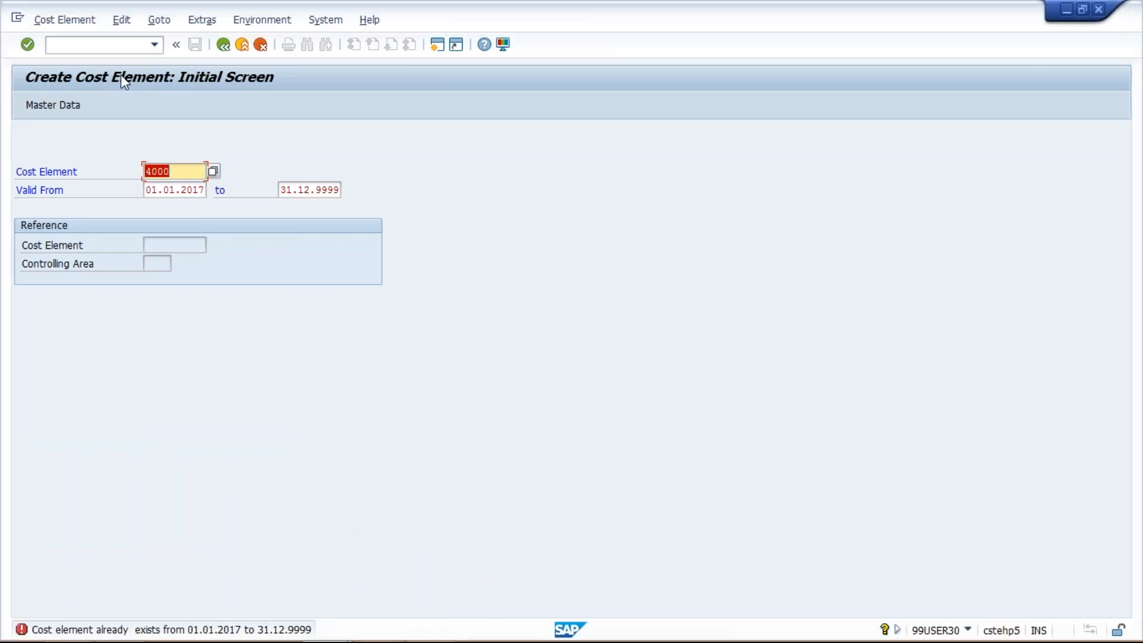
- Start transaction FS00 in a new session and display the TM03 expense account 4001 AUDIT FEE ACT
click(437, 46)
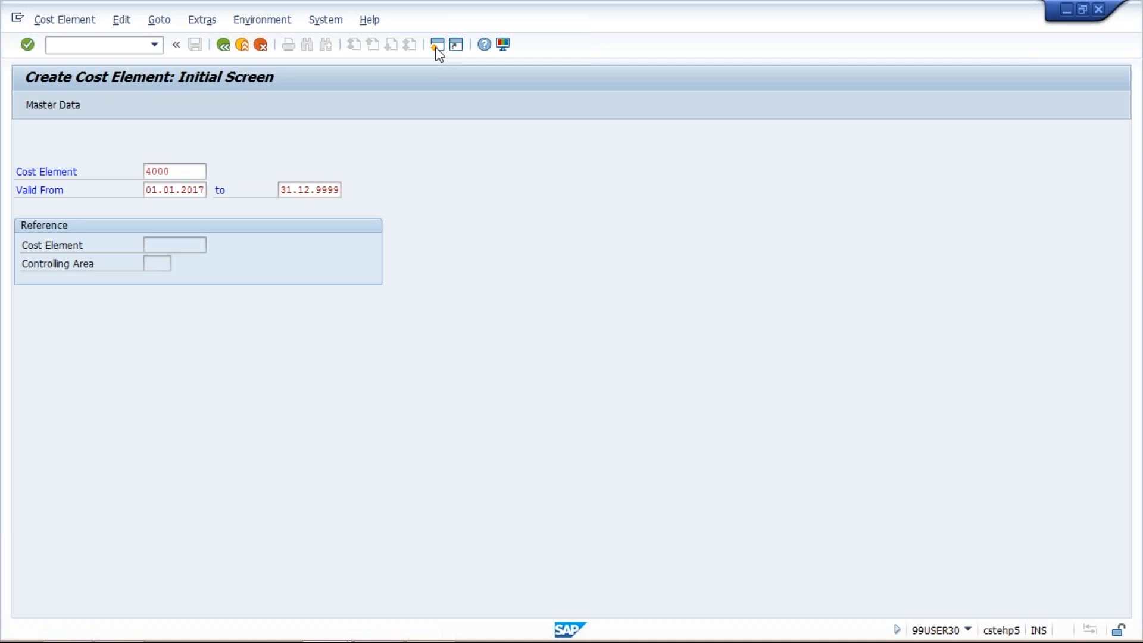
text(fs00)
key(Return)
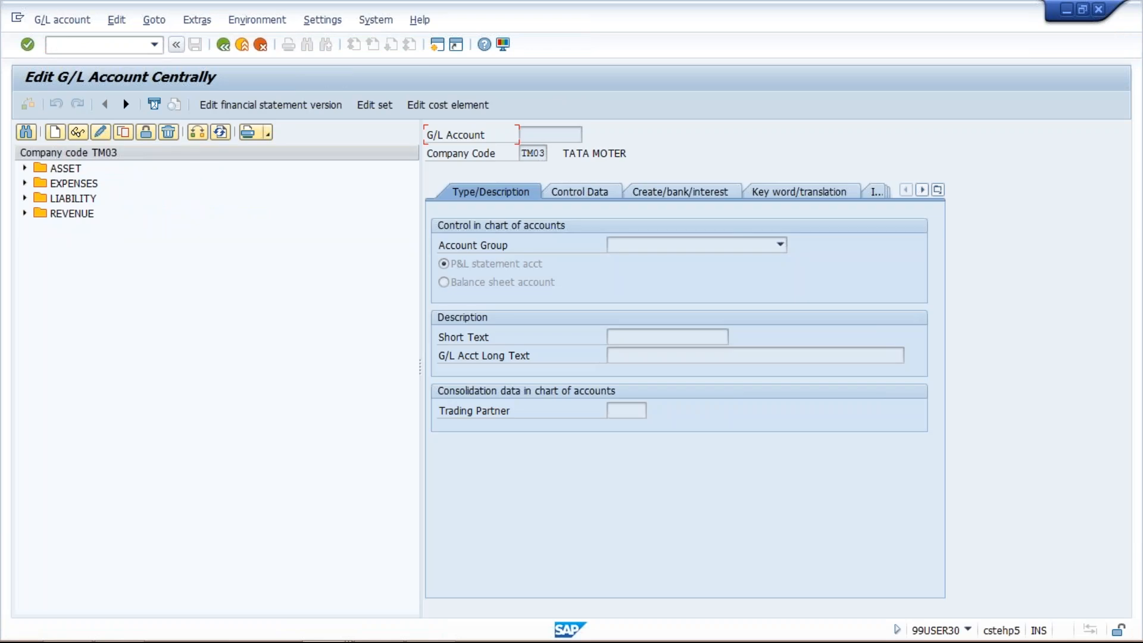
click(24, 183)
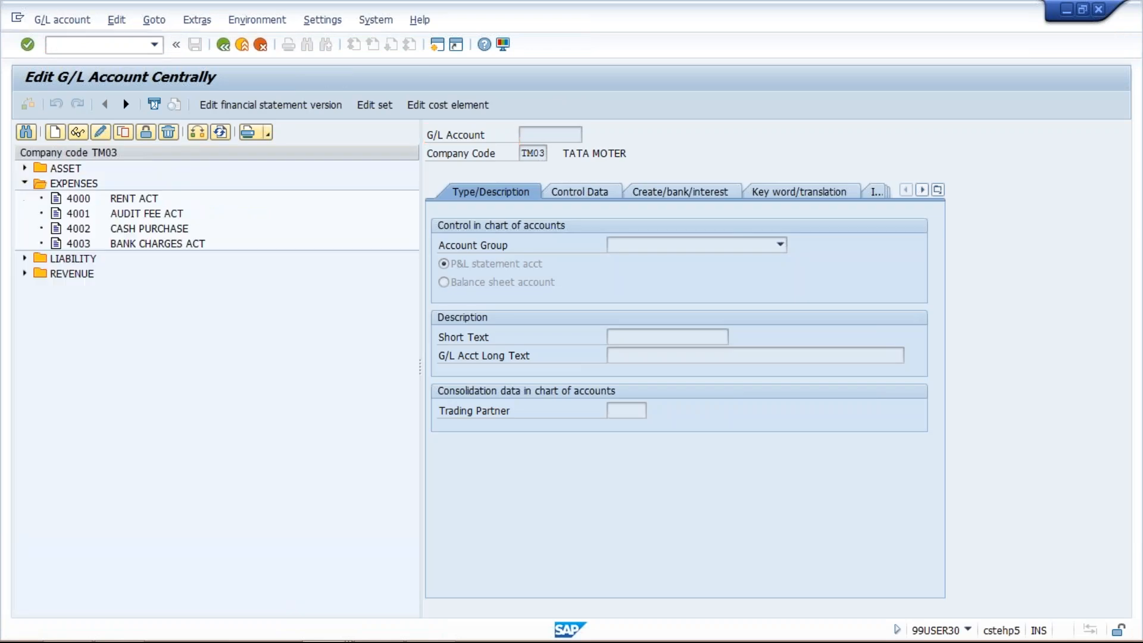
click(128, 218)
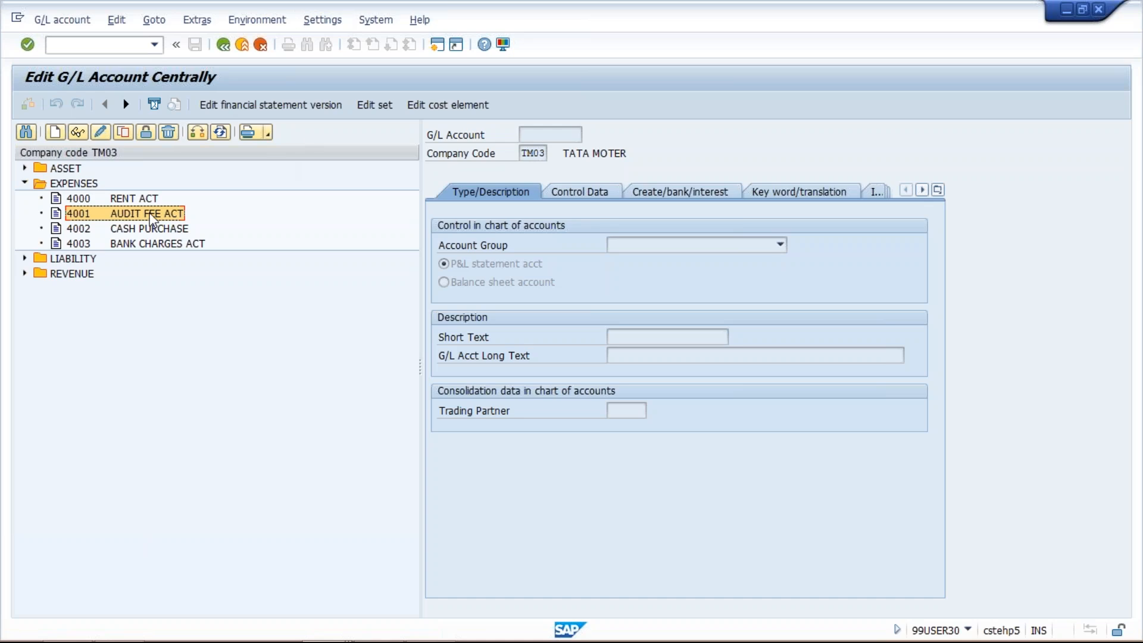
click(440, 111)
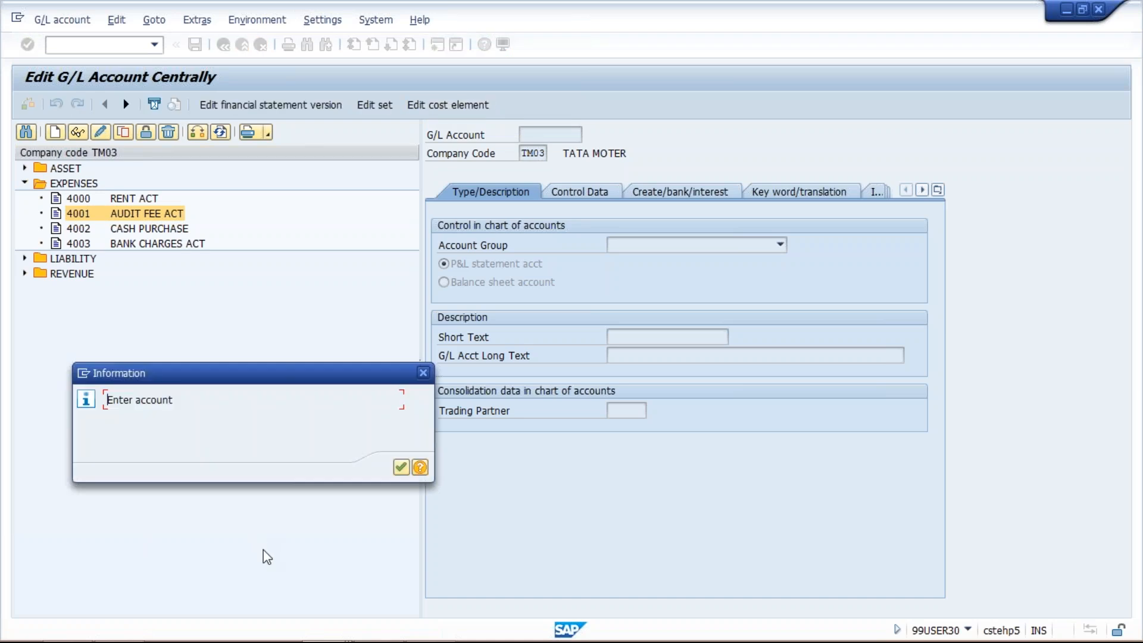
key(Return)
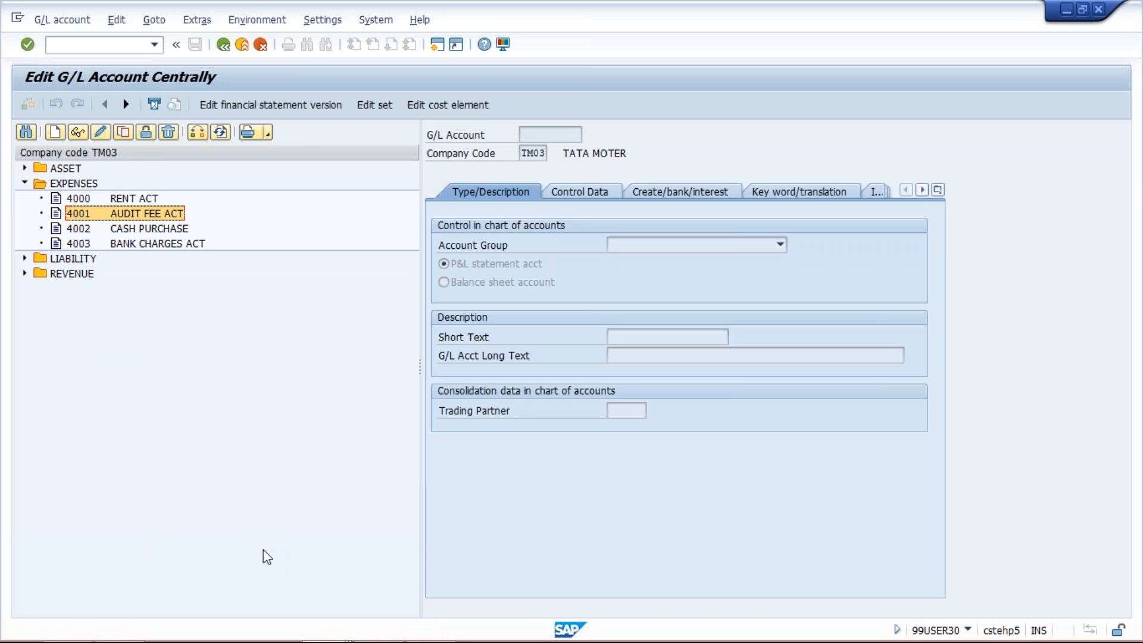
double_click(152, 213)
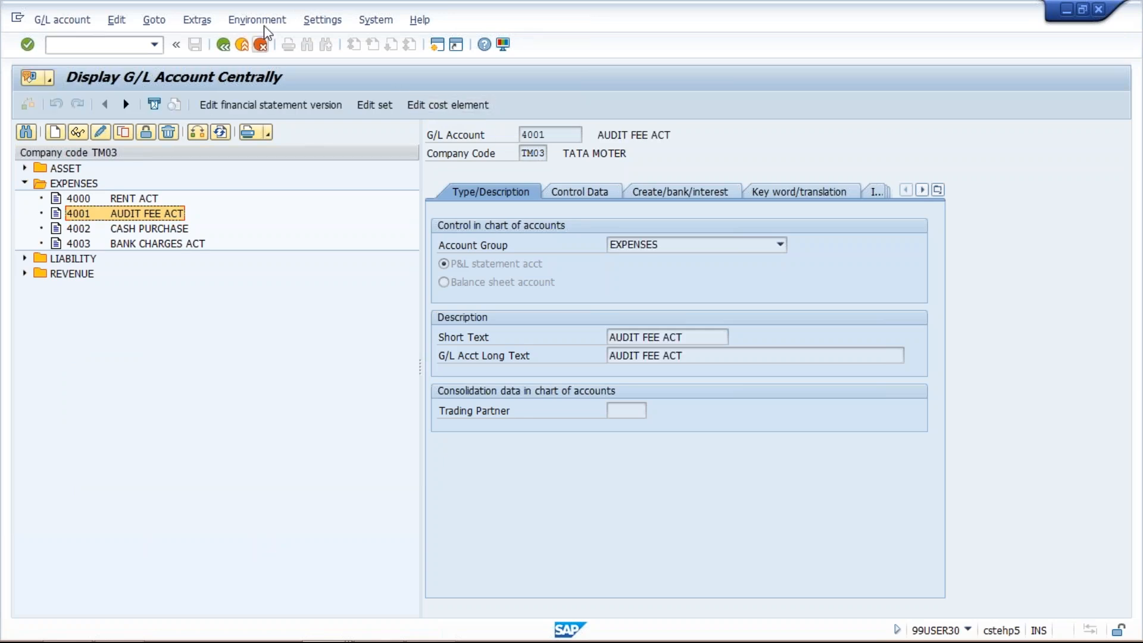
- Open cost element editing for account 4001, check which transaction code it runs, and return to the G/L account
click(283, 21)
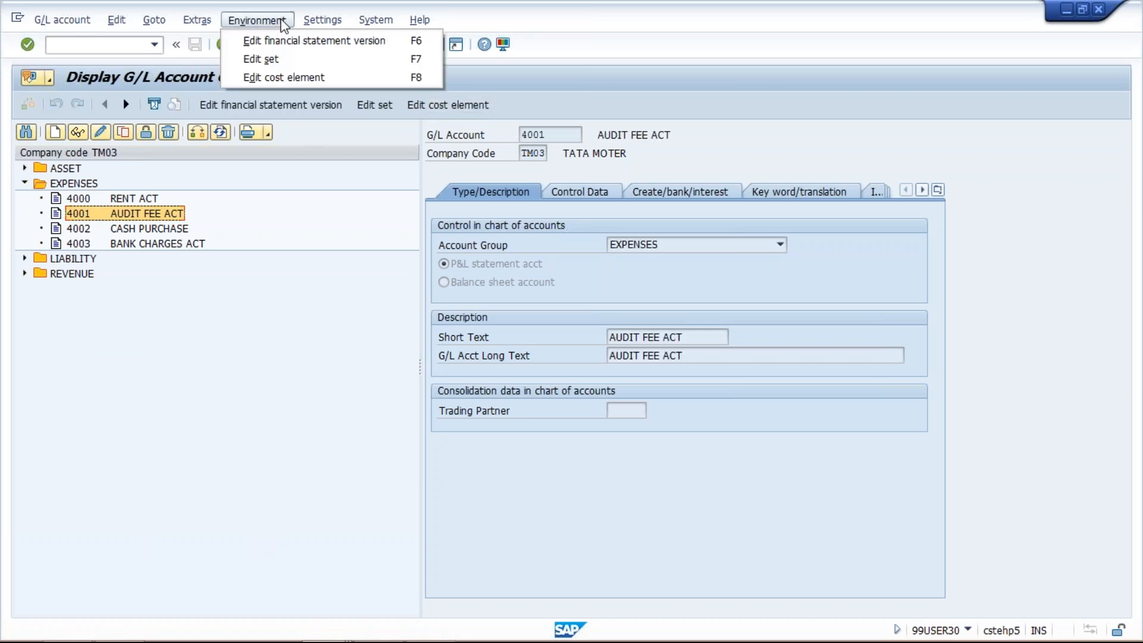
click(290, 80)
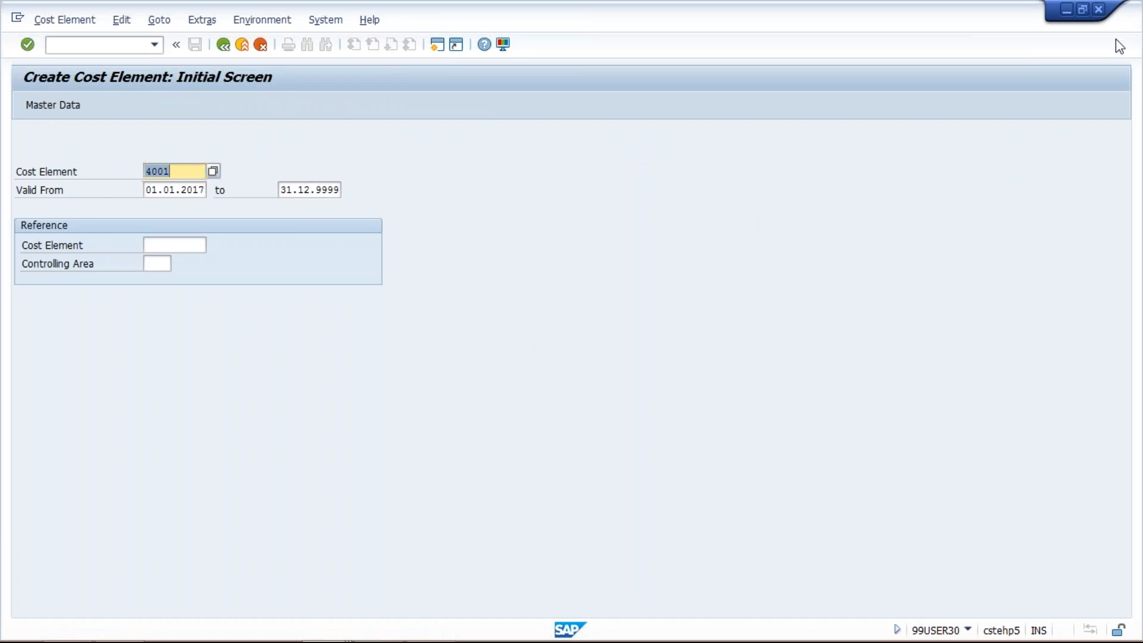
key(alt+Tab)
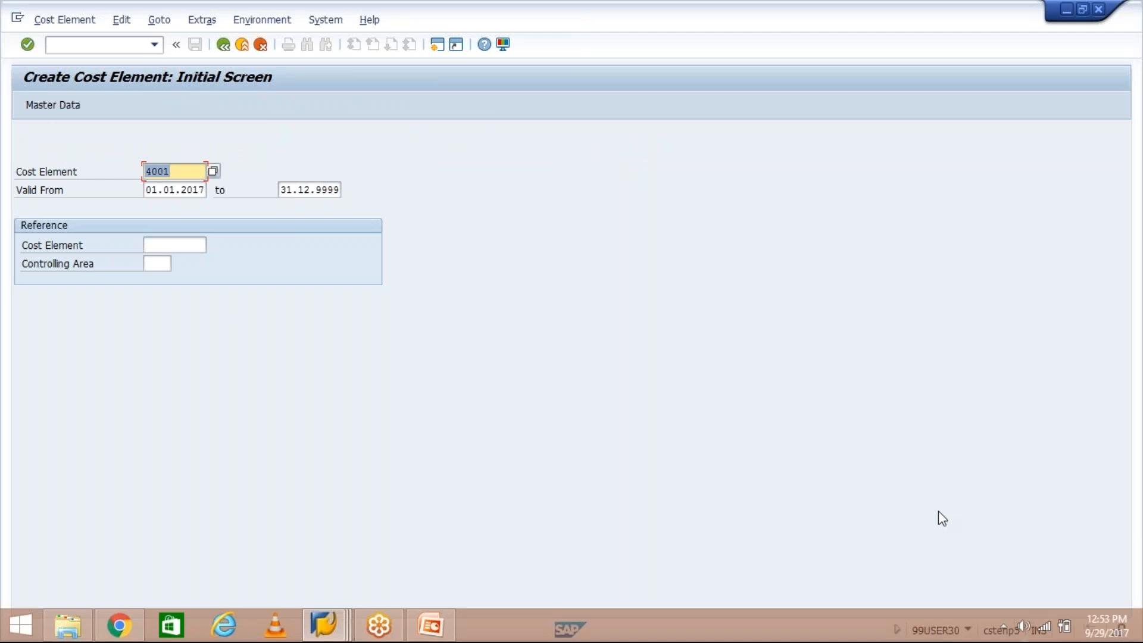
click(967, 629)
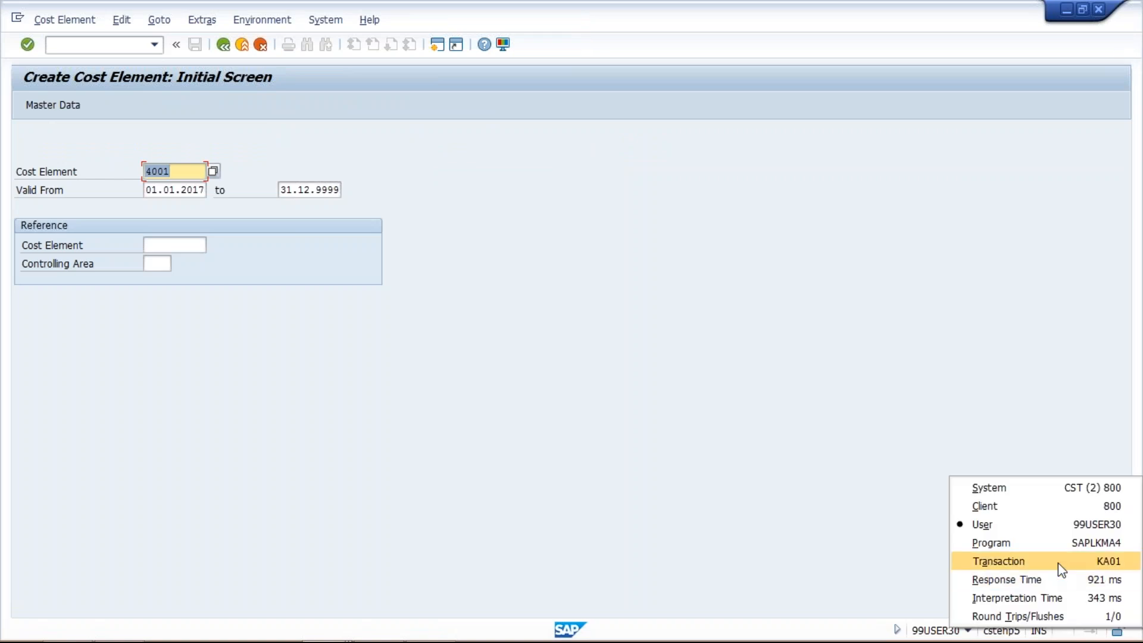
click(795, 433)
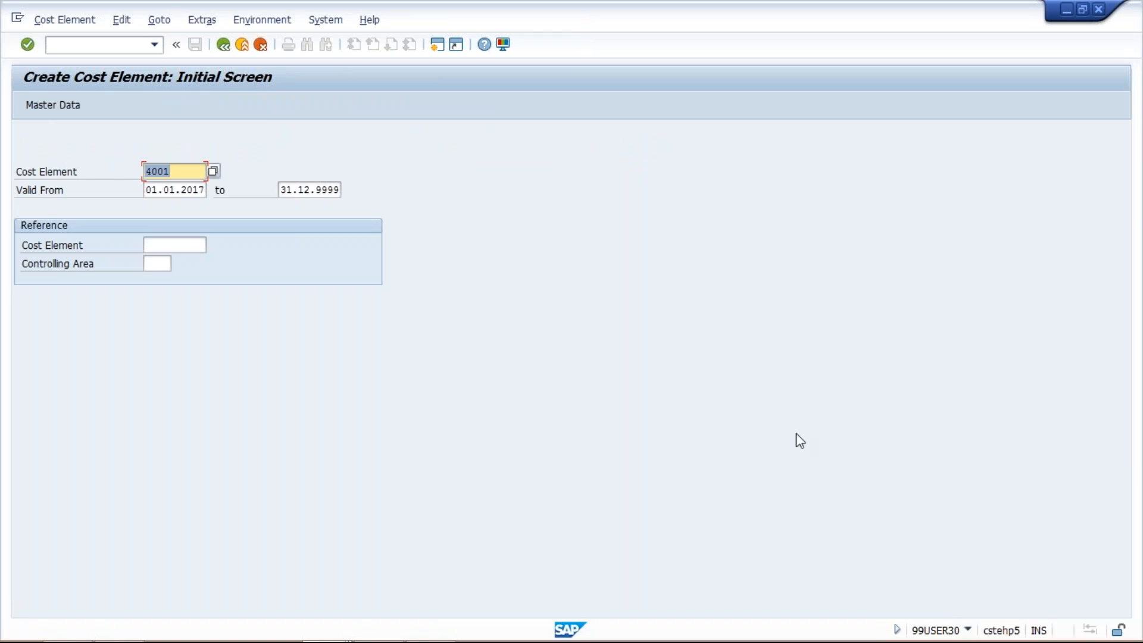
click(260, 46)
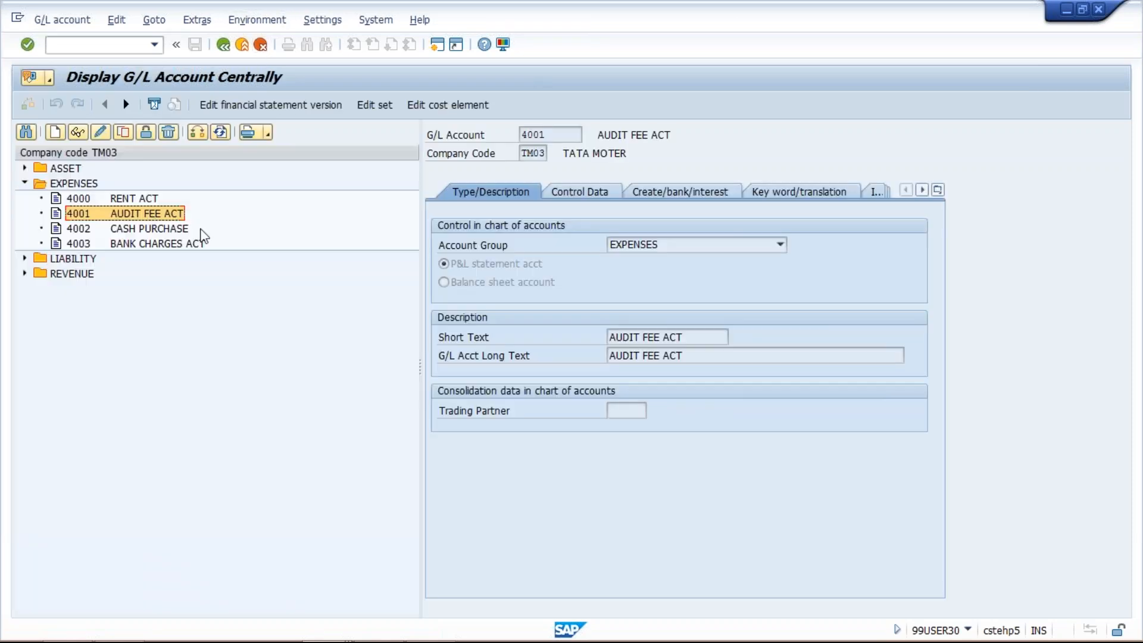
- Create and save the cost element for account 4001 from its G/L account display, using cost element category 1
double_click(136, 211)
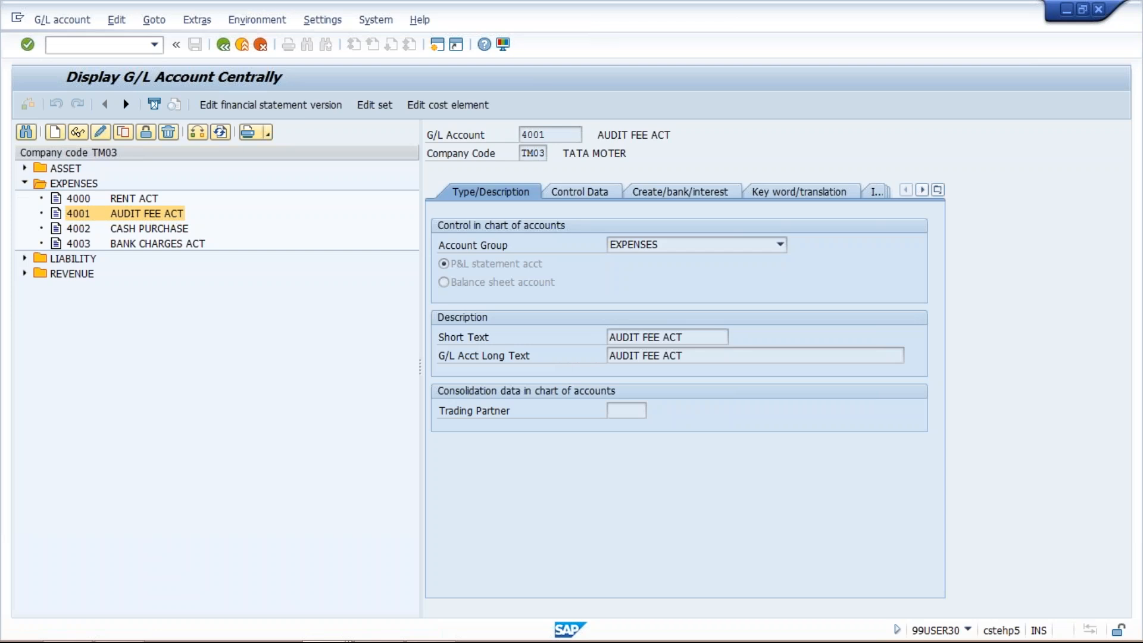
click(573, 134)
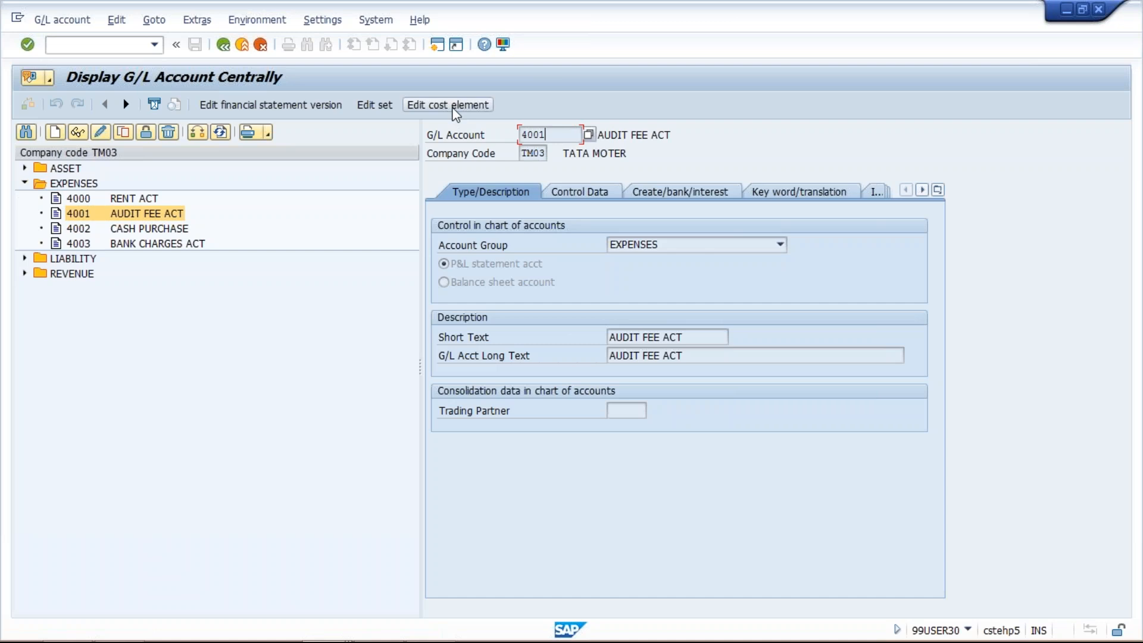
click(322, 22)
mouse_move(245, 24)
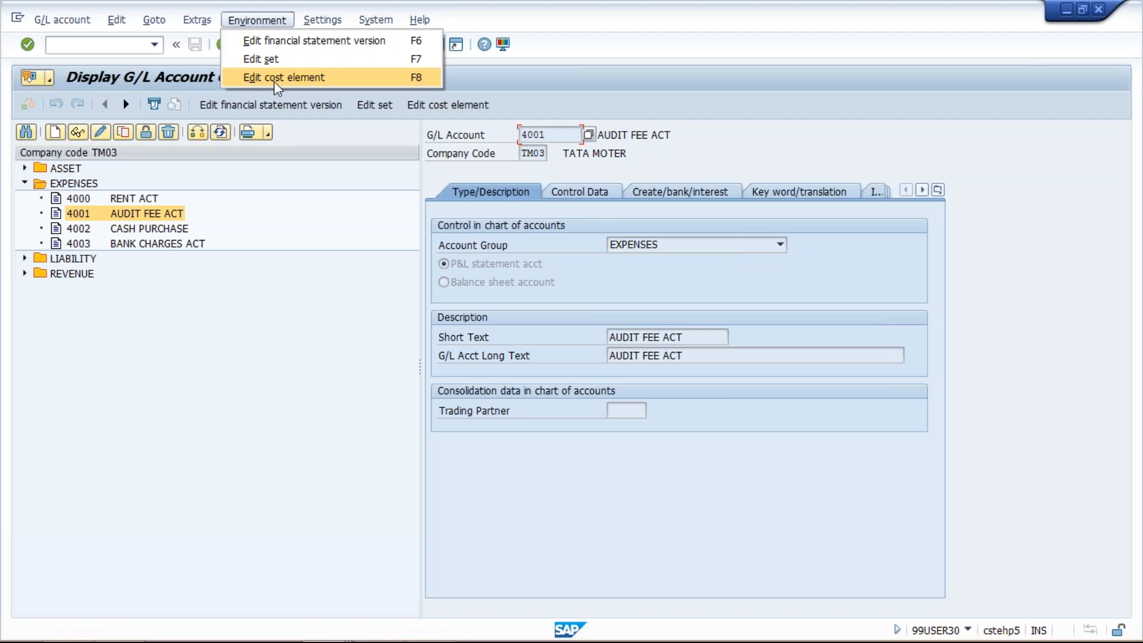
click(599, 75)
click(450, 105)
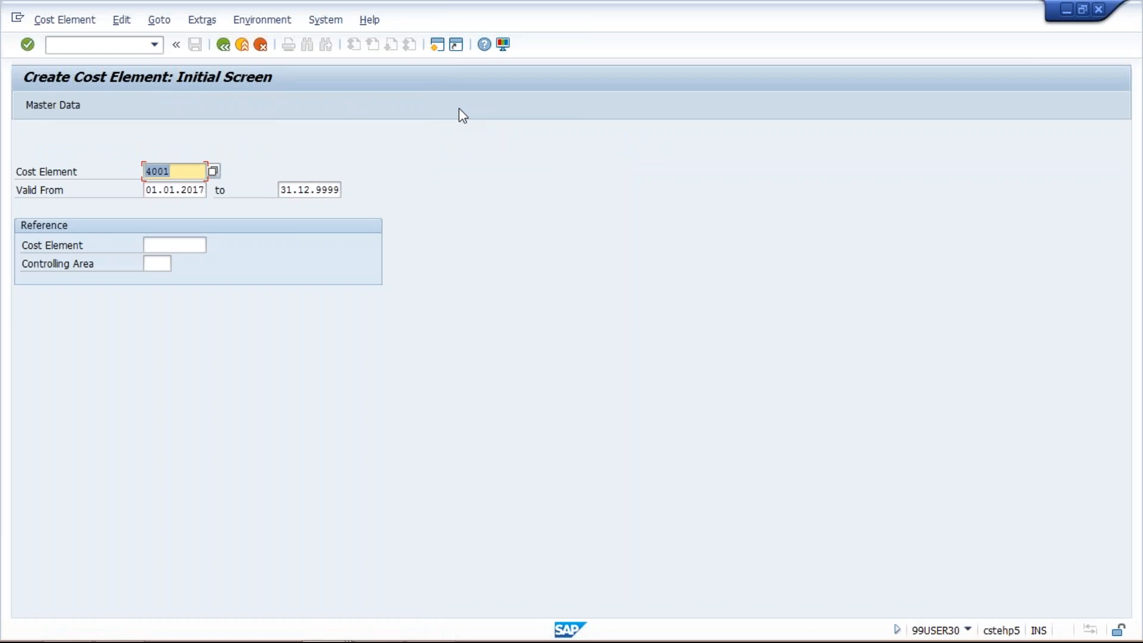
key(Return)
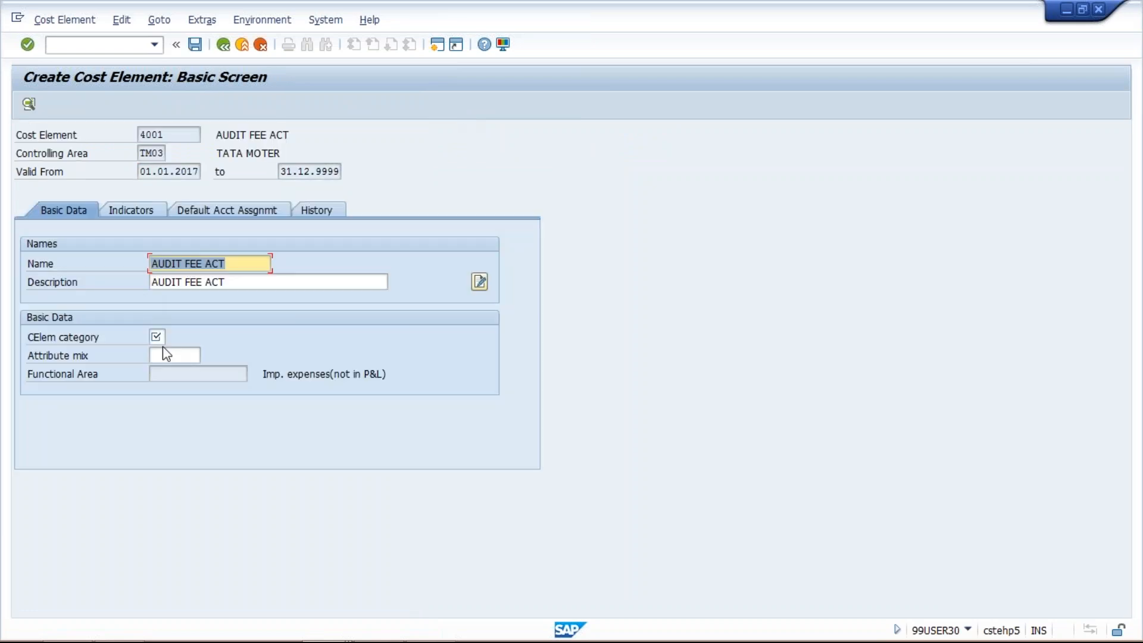
click(156, 338)
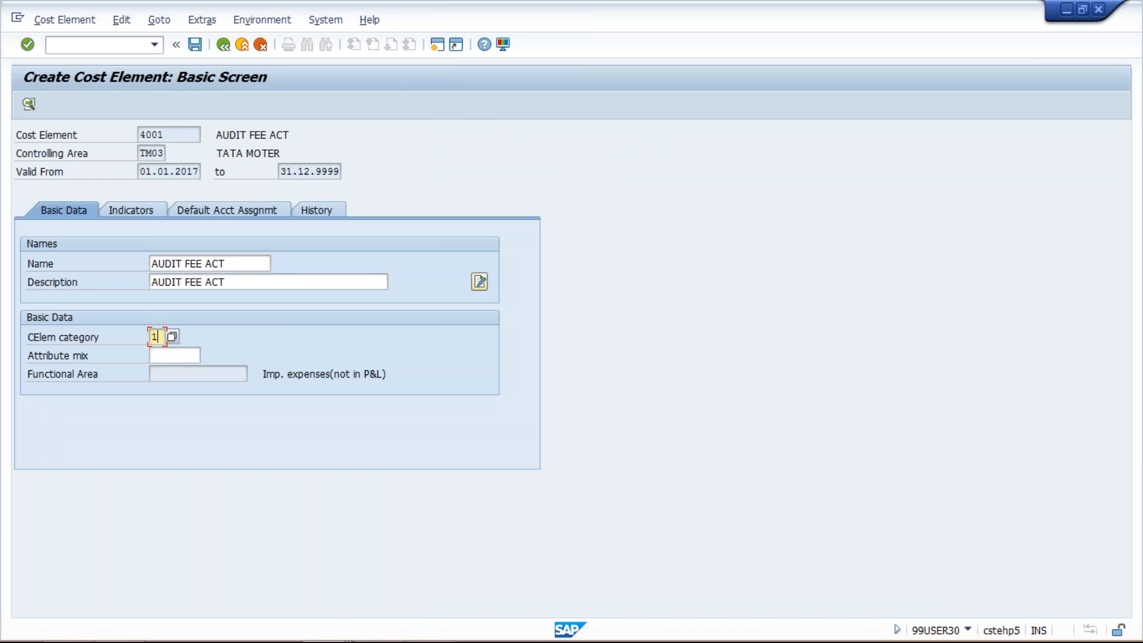
click(195, 45)
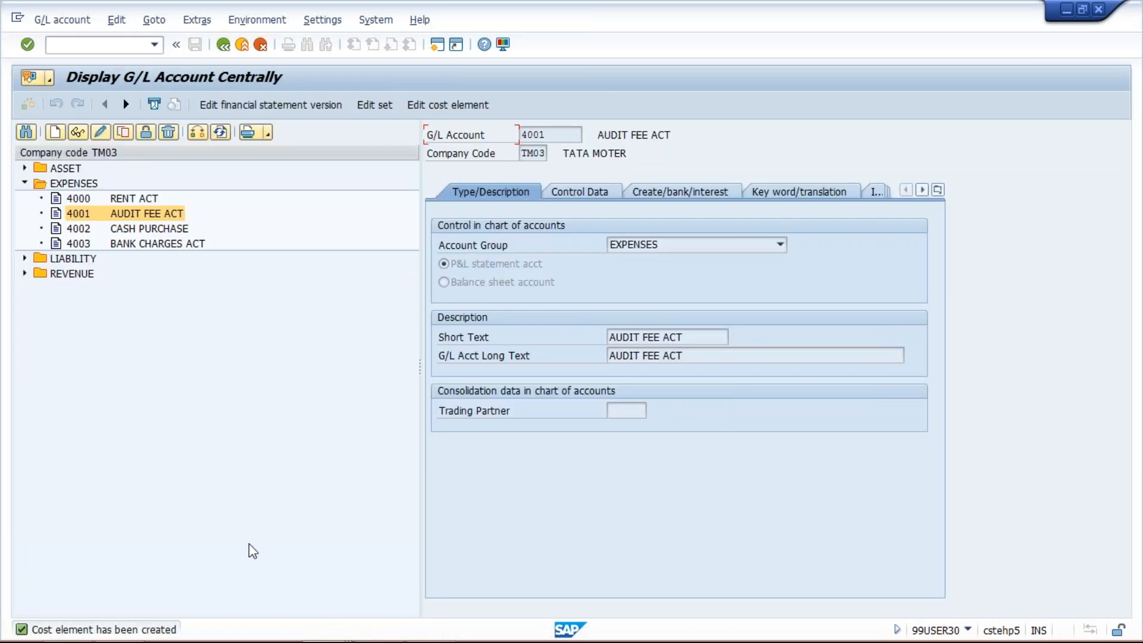
- Switch to the Cost Element presentation in PowerPoint and shorten "Automatic" to "Auto" in the OKB2 bullet
click(419, 636)
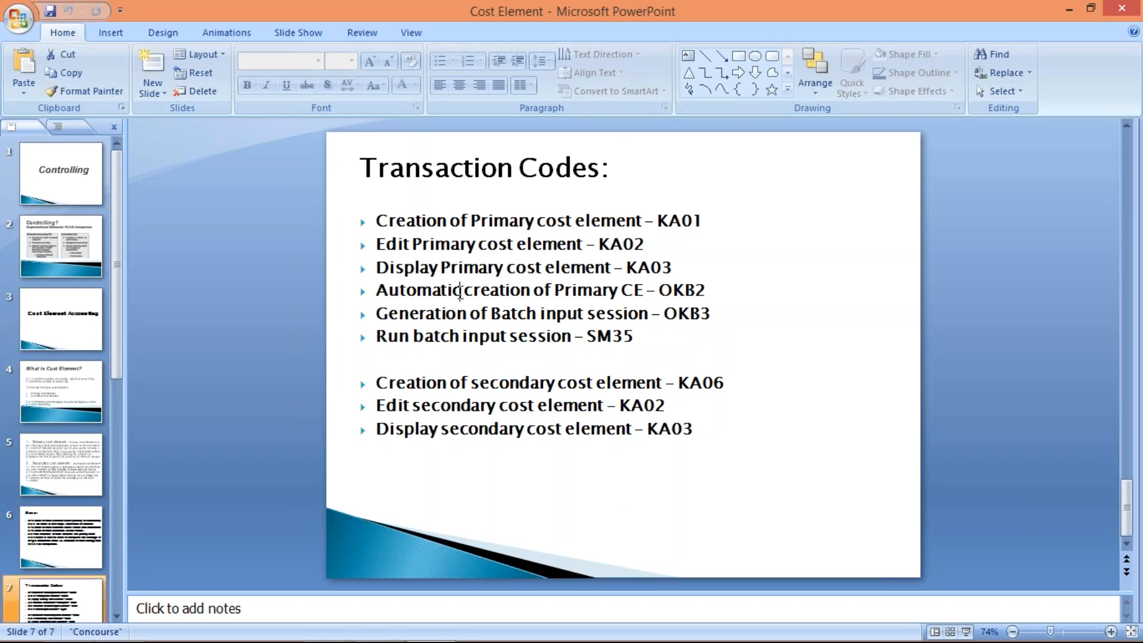
click(460, 292)
key(BackSpace)
key(BackSpace)
key(BackSpace)
key(BackSpace)
key(BackSpace)
key(BackSpace)
key(BackSpace)
key(BackSpace)
key(BackSpace)
key(BackSpace)
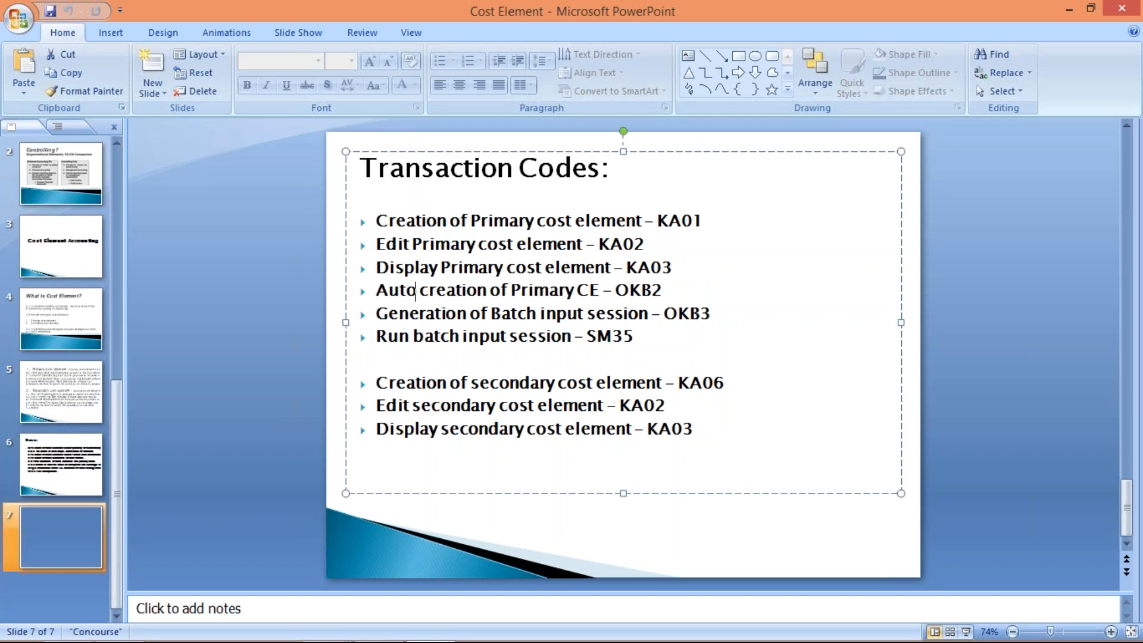
- Replace "Auto" with "Mass" in the OKB2 bullet of the transaction codes slide and save the presentation
text(mASS)
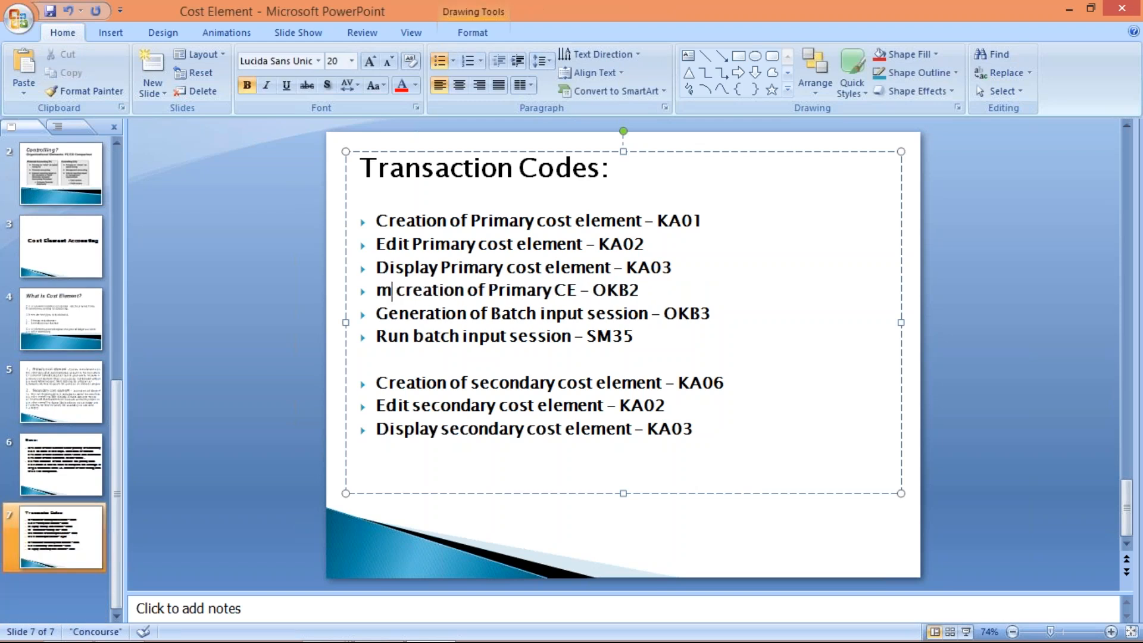
key(BackSpace)
key(BackSpace)
key(BackSpace)
key(BackSpace)
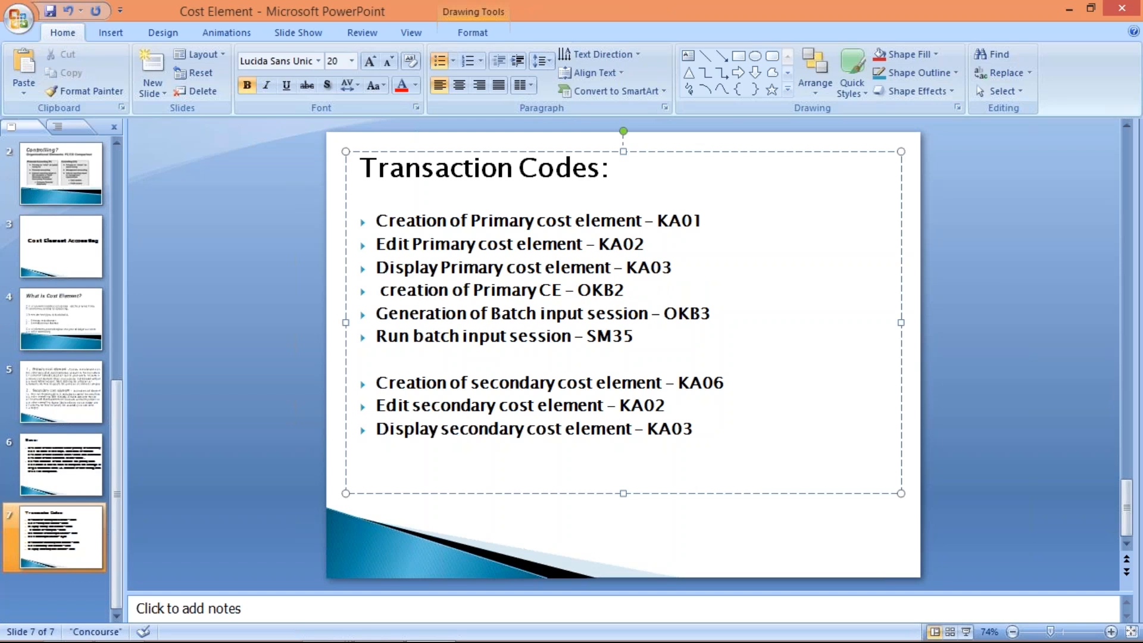
text(Mass)
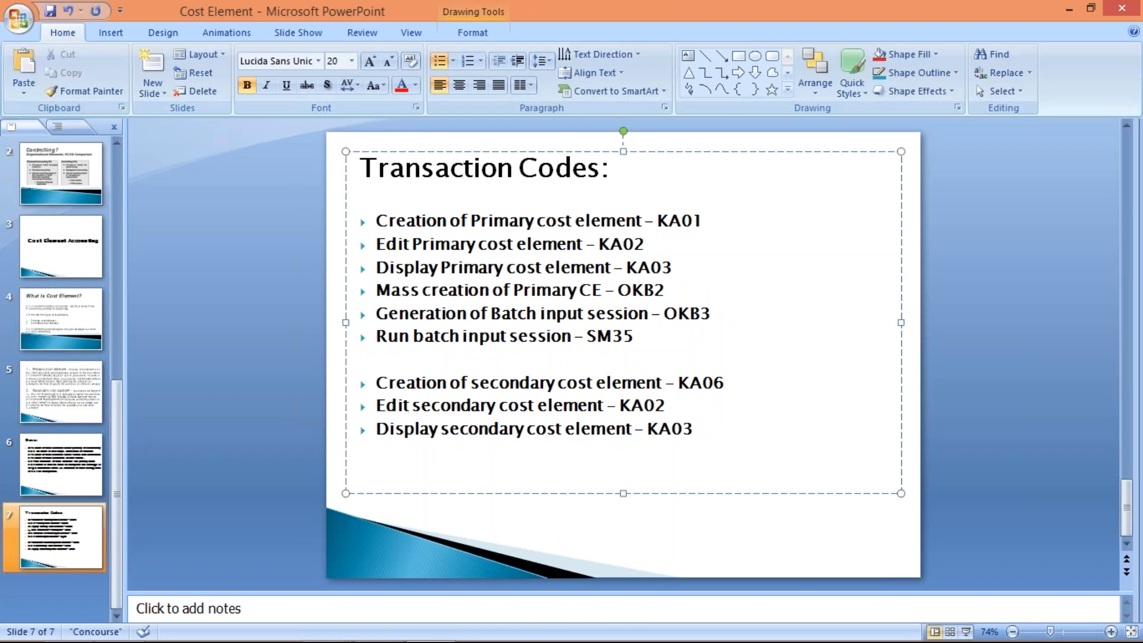
key(ctrl+s)
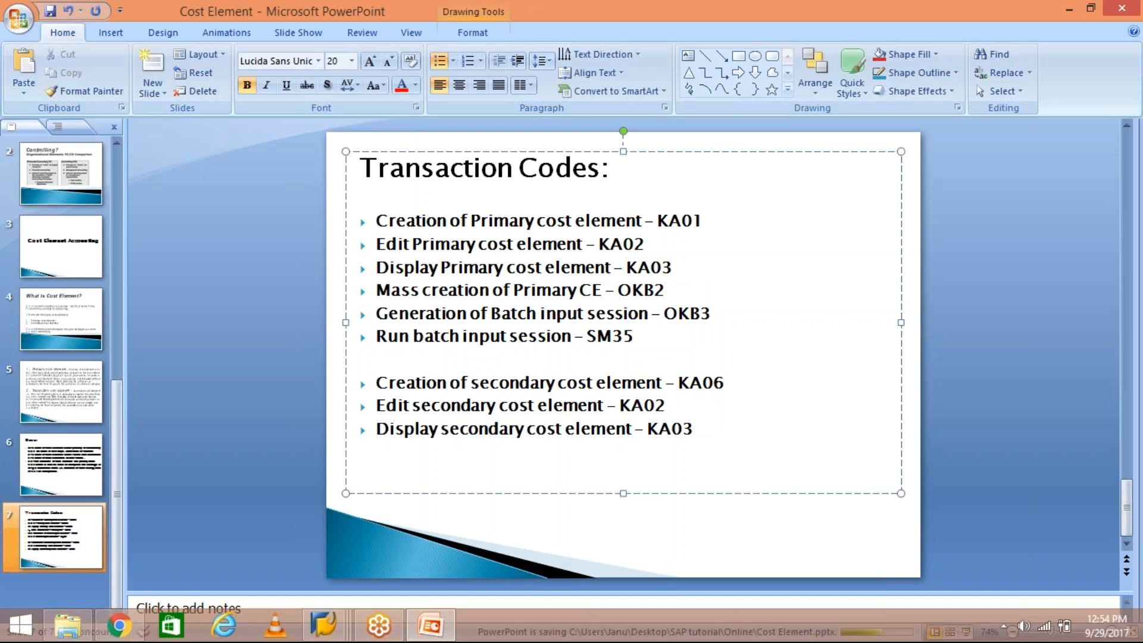
- Switch to SAP, start OB13 in a new session, and open the details of chart of accounts TM03
mouse_move(324, 625)
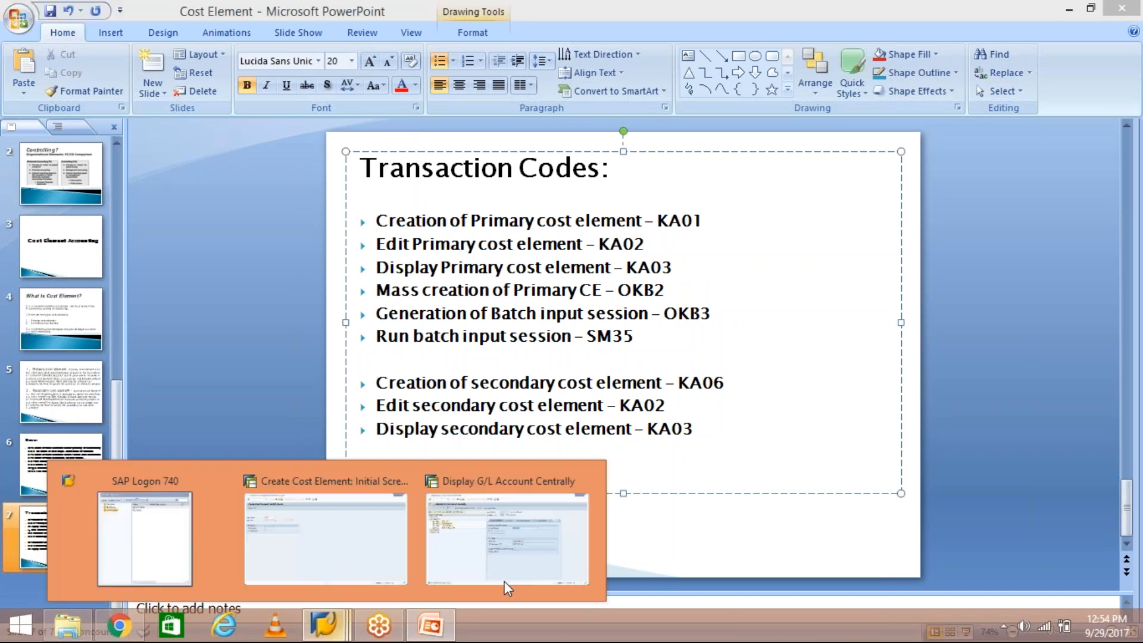
click(506, 588)
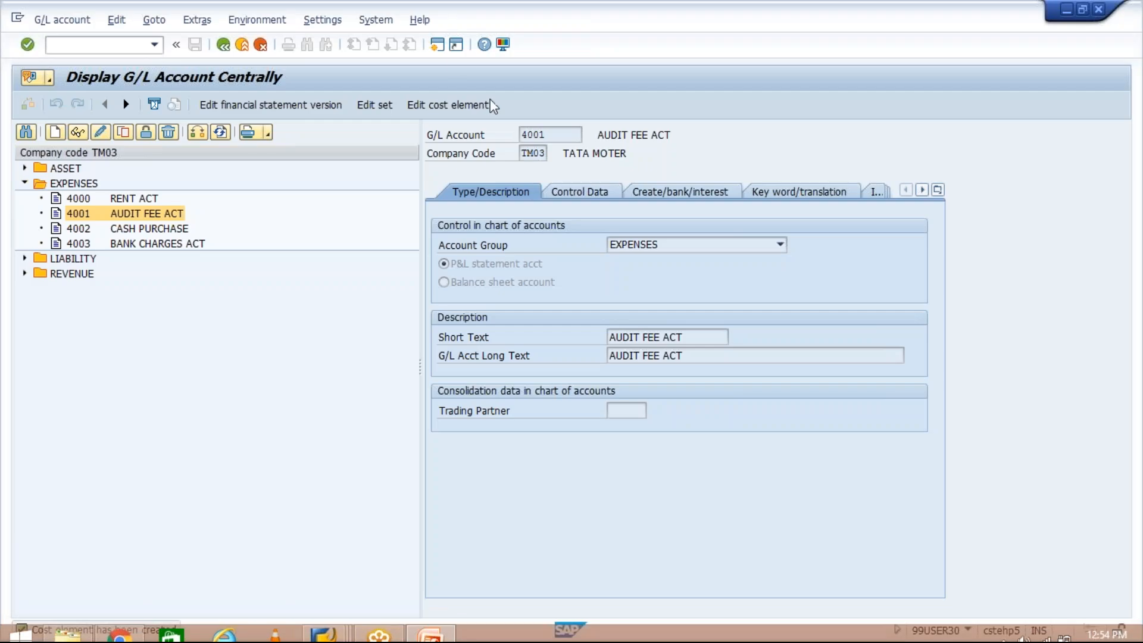
click(437, 45)
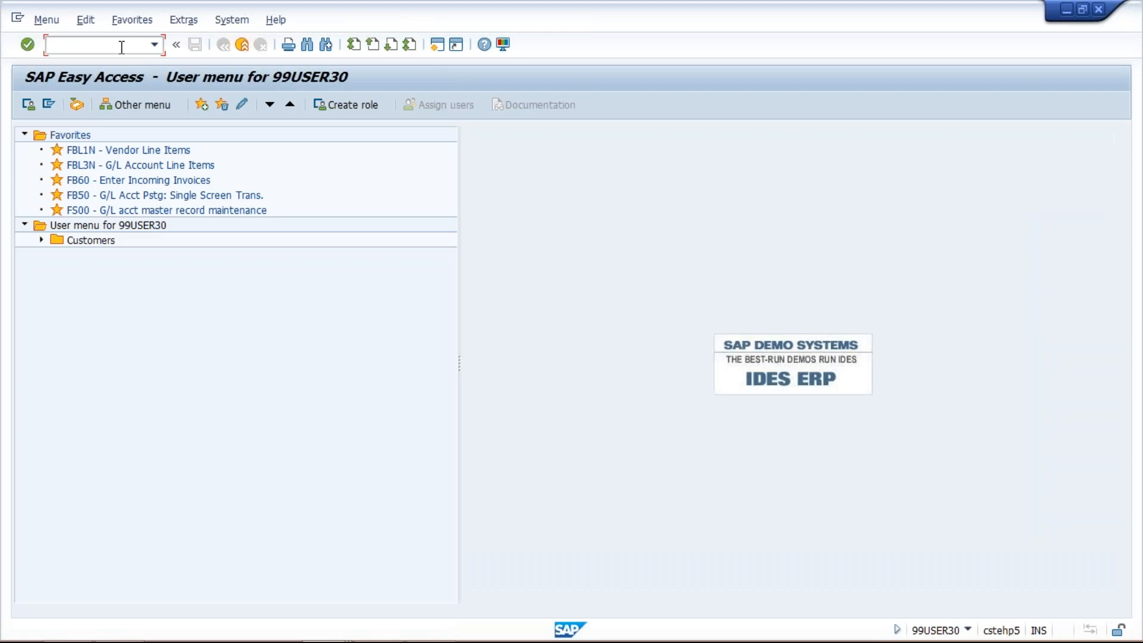
text(ob13)
key(Return)
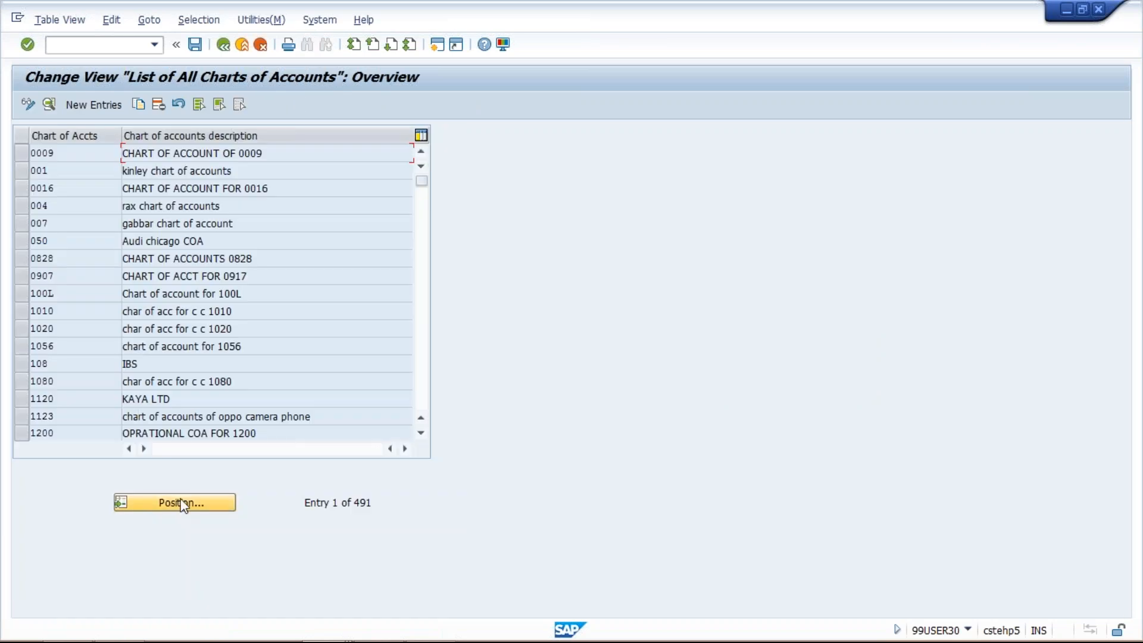
click(182, 503)
text(tm01)
key(Return)
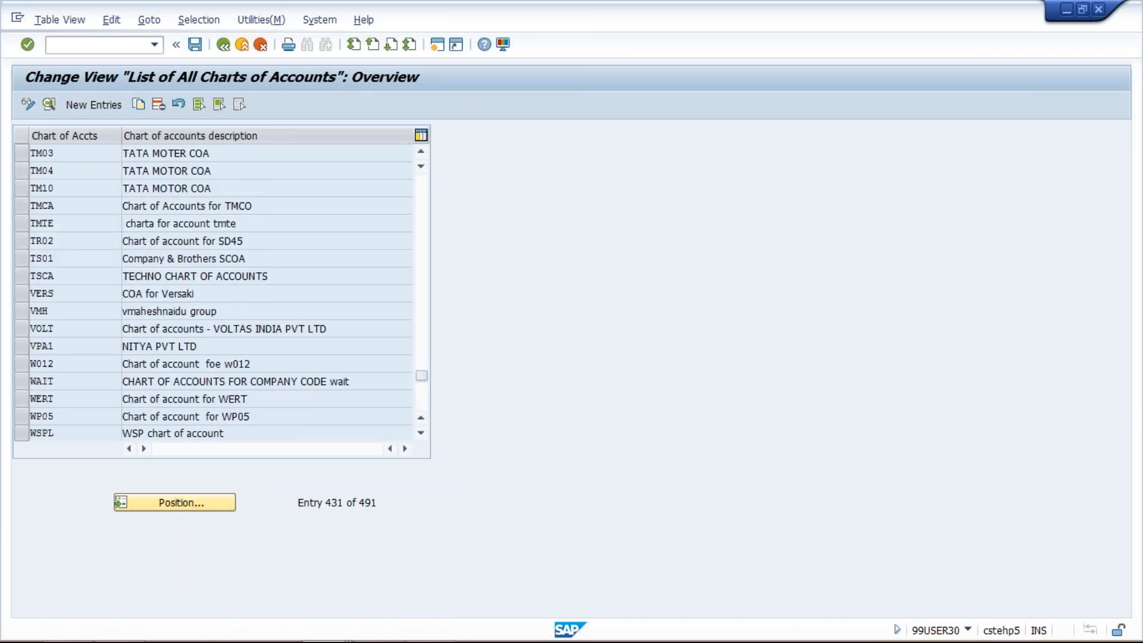
double_click(282, 155)
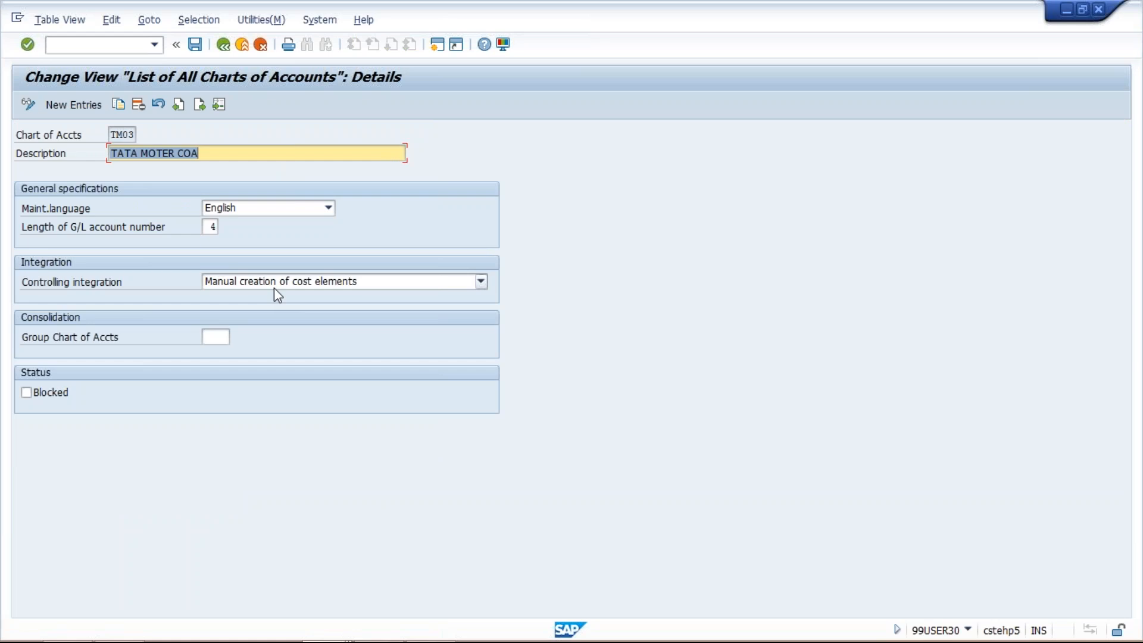
- Set TM03's controlling integration to Automatic creation of cost elements and switch to the G/L account display for account 4001
click(274, 288)
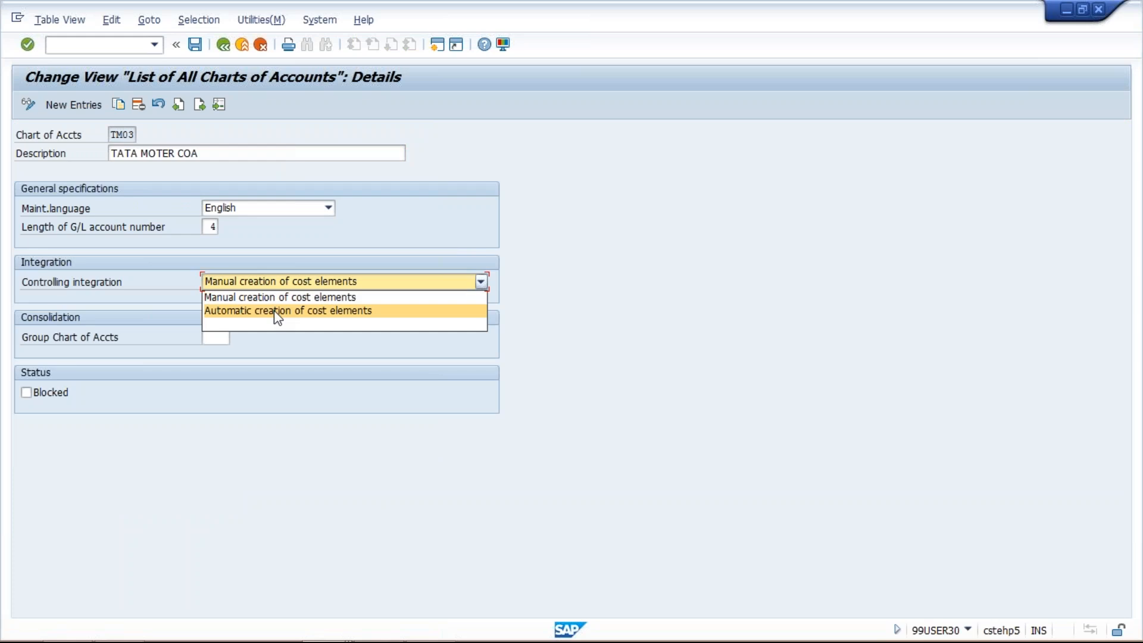
click(274, 309)
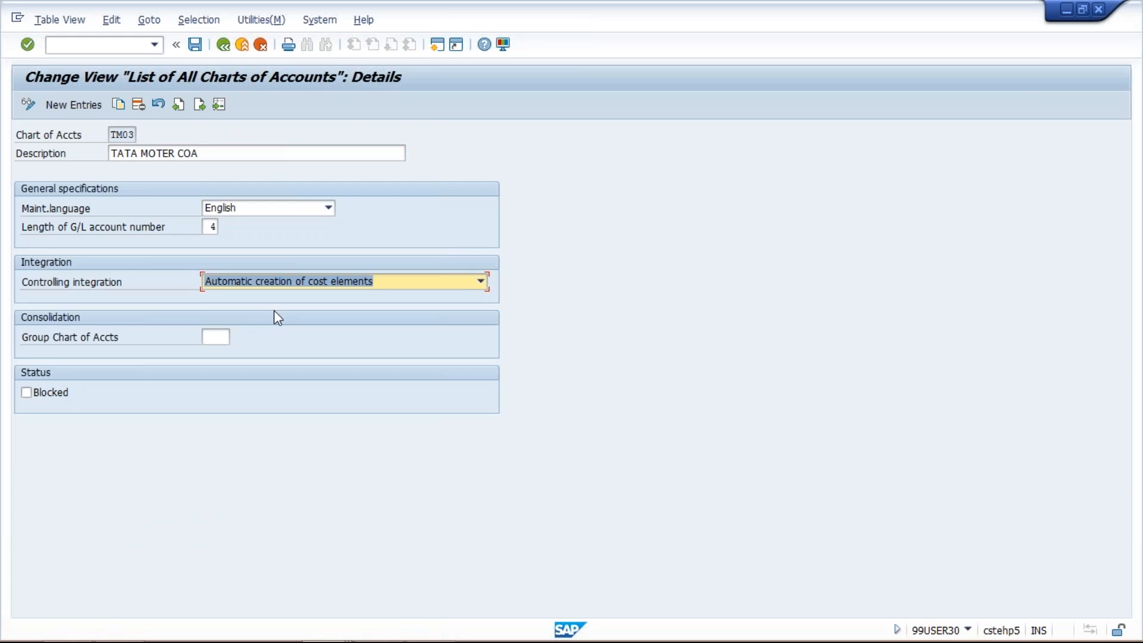
mouse_move(321, 637)
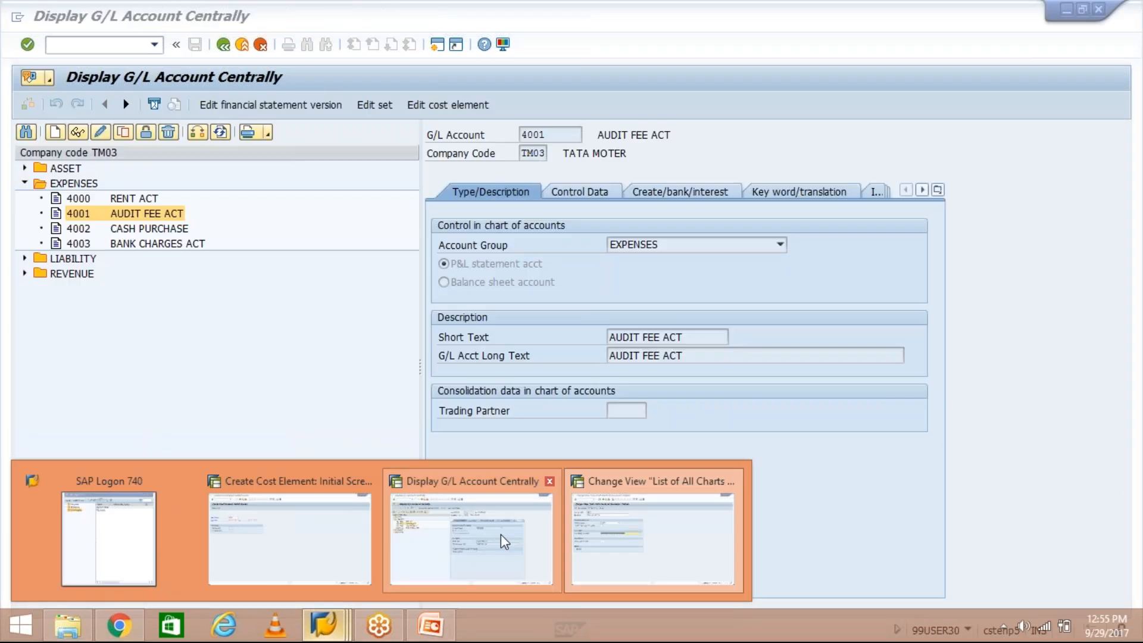
click(502, 534)
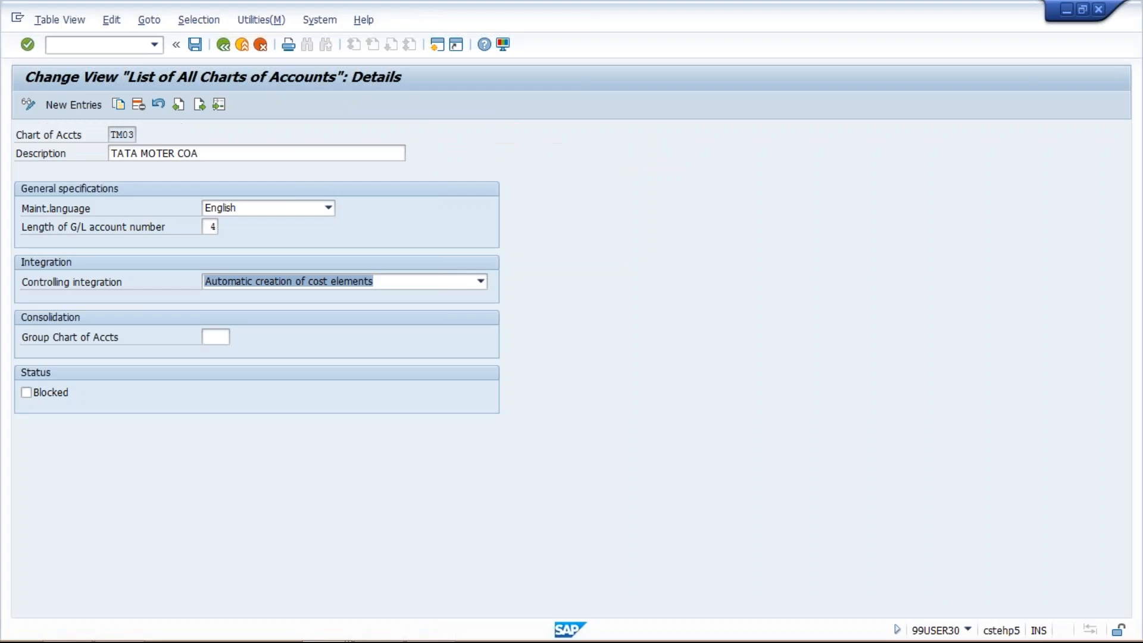
- Set TM03's controlling integration back to Manual creation of cost elements and leave the details, discarding the changes
click(307, 283)
click(305, 297)
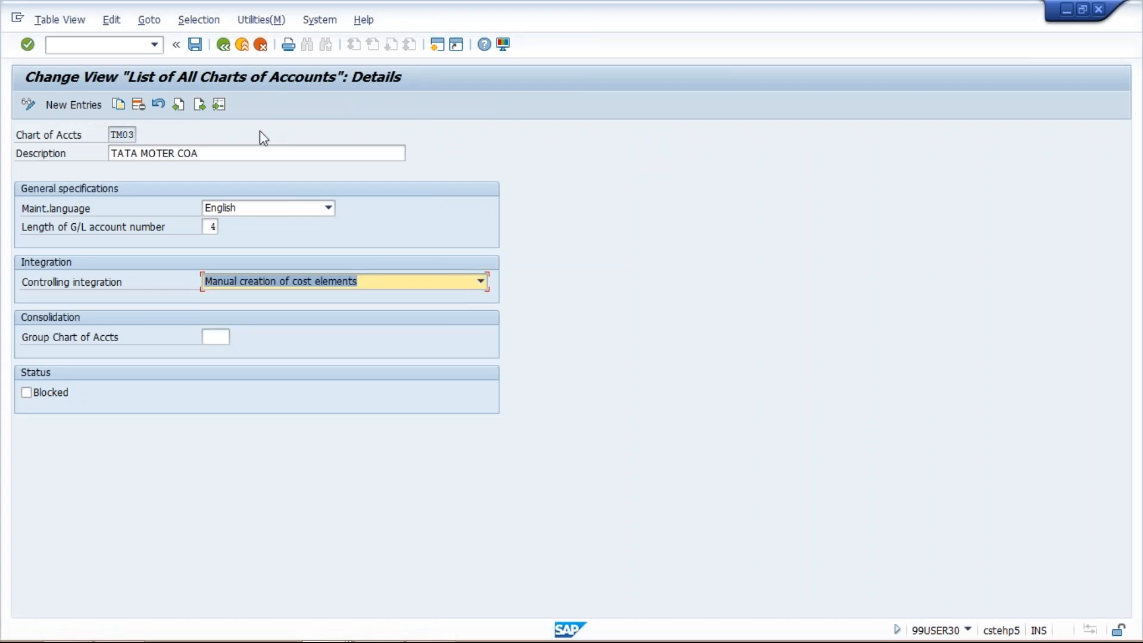
click(259, 46)
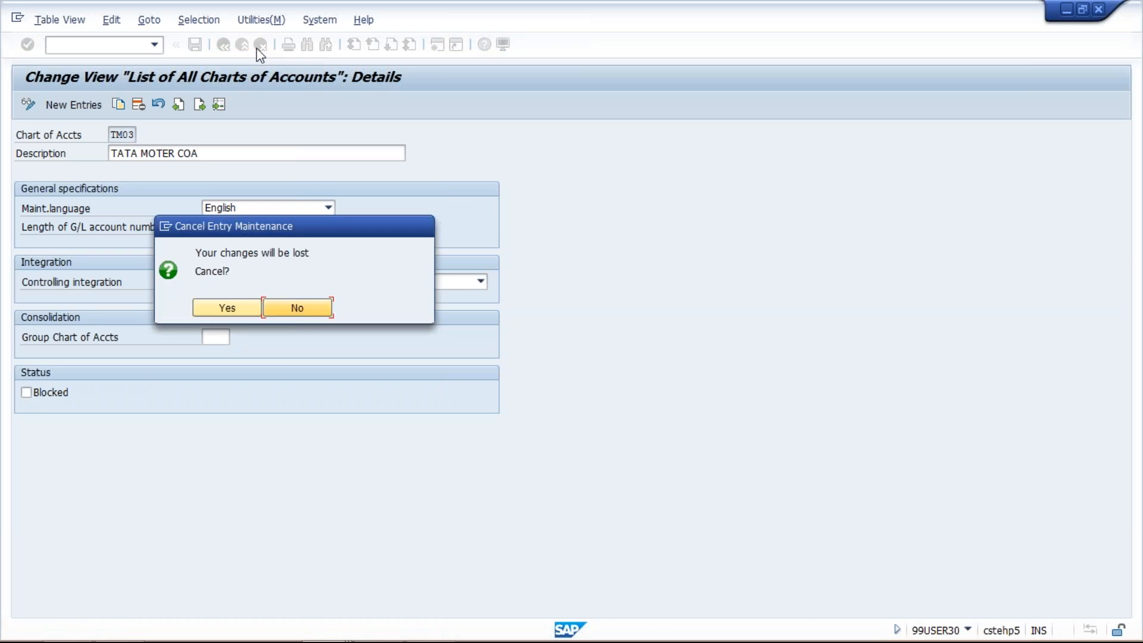
click(226, 307)
- Switch to the Cost Element presentation in PowerPoint and highlight the OKB2 transaction code for mass creation of primary cost elements
mouse_move(384, 640)
click(334, 628)
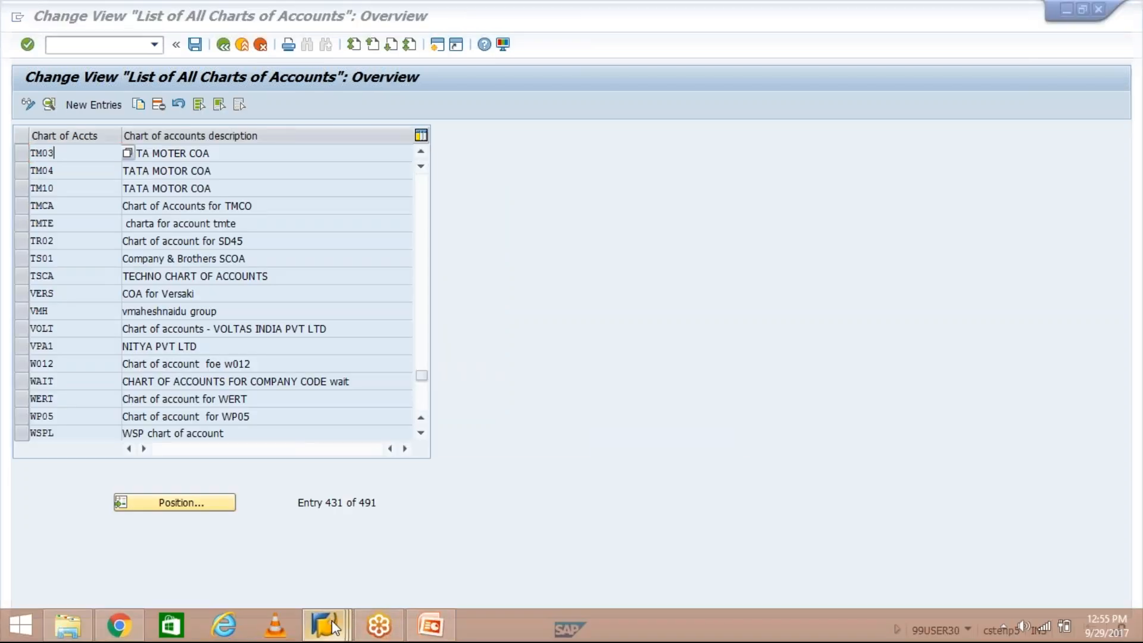
click(434, 627)
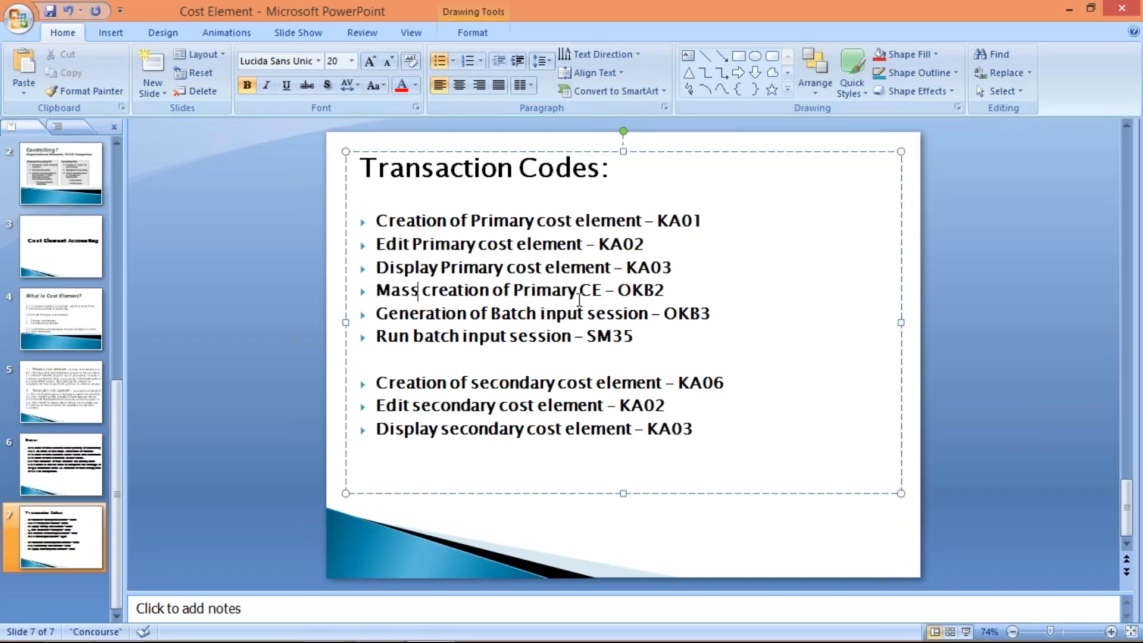
drag(664, 290, 625, 290)
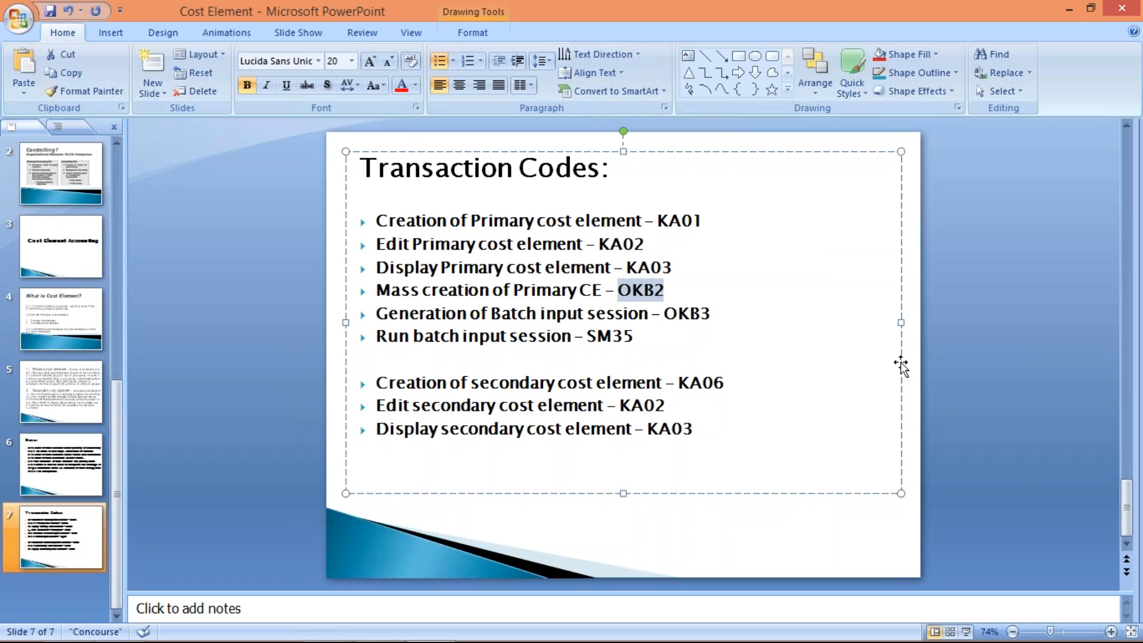
- Switch to the SAP session showing the chart of accounts list and start transaction OKB2 there
mouse_move(410, 637)
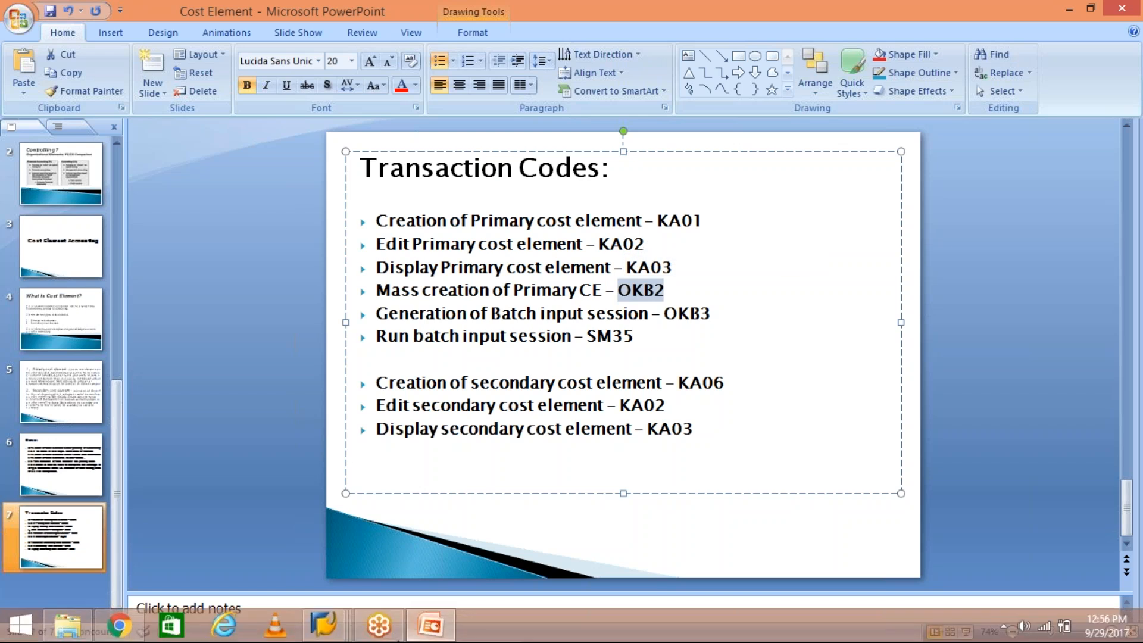
mouse_move(342, 625)
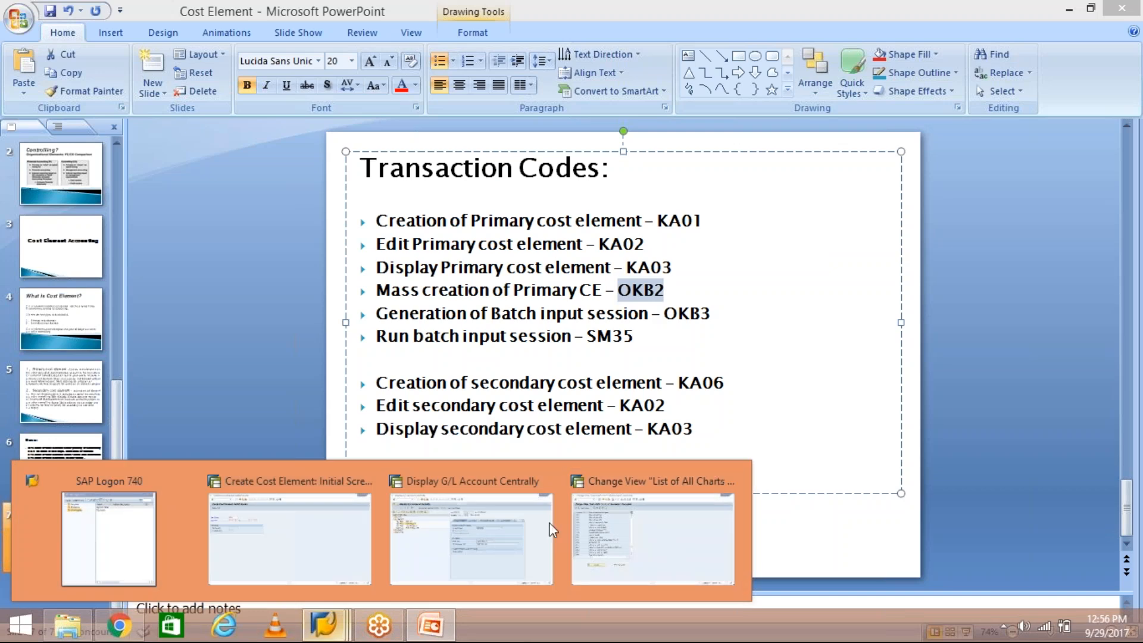
click(666, 536)
click(94, 46)
text(/N4000)
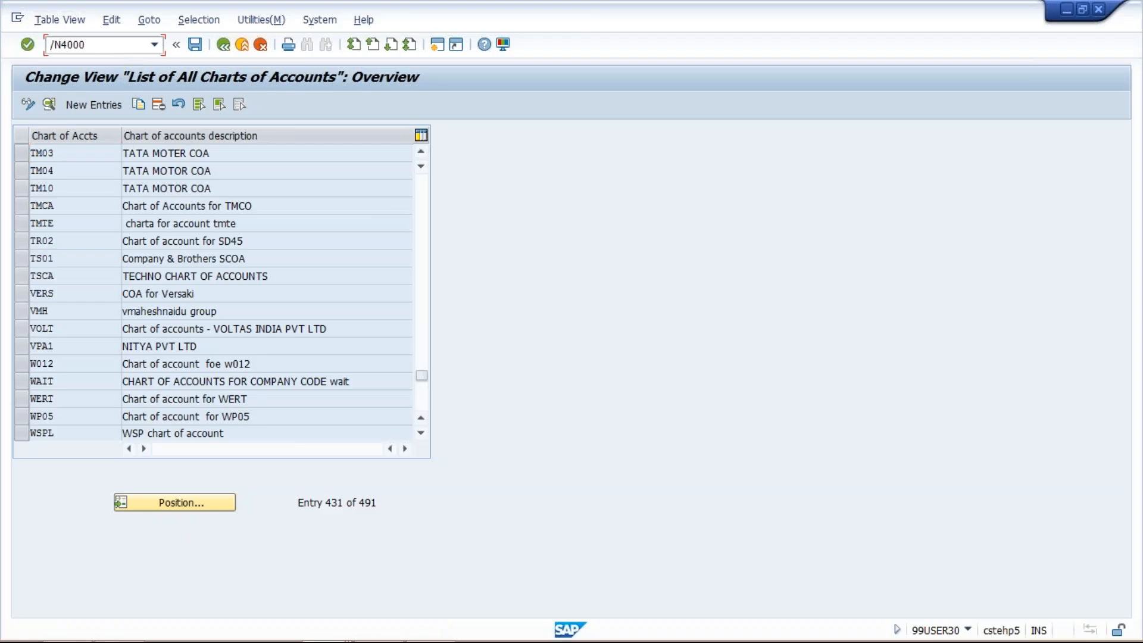
key(BackSpace)
key(BackSpace)
key(BackSpace)
key(BackSpace)
text(OKB2)
key(Return)
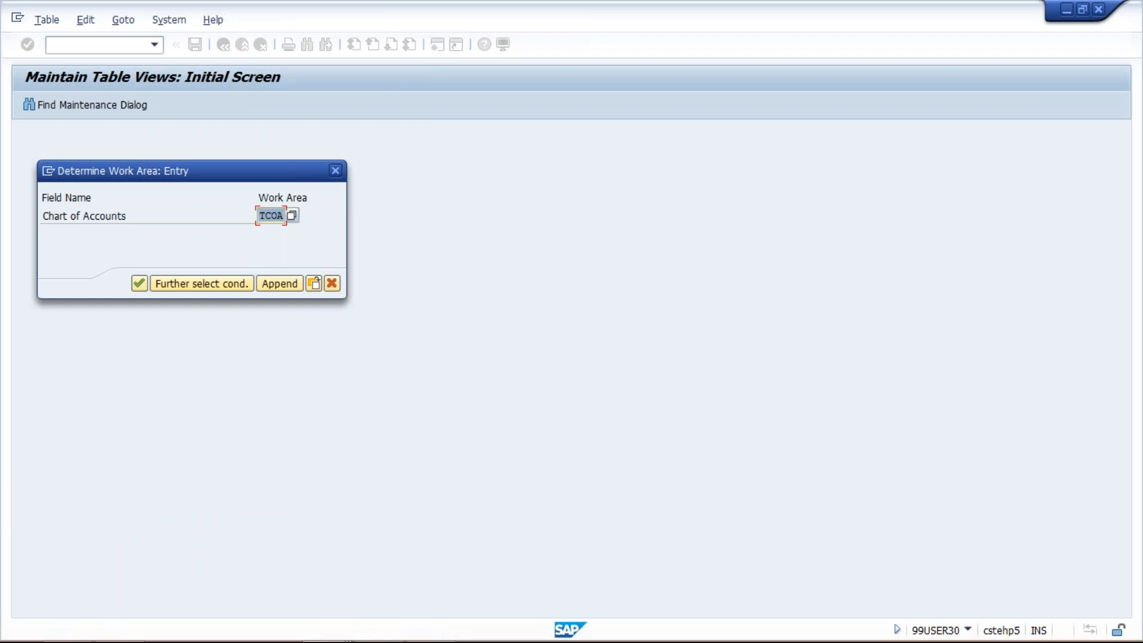
- Choose chart of accounts TCOA as the work area and open new entries for the automatic cost element generation defaults
text(TM)
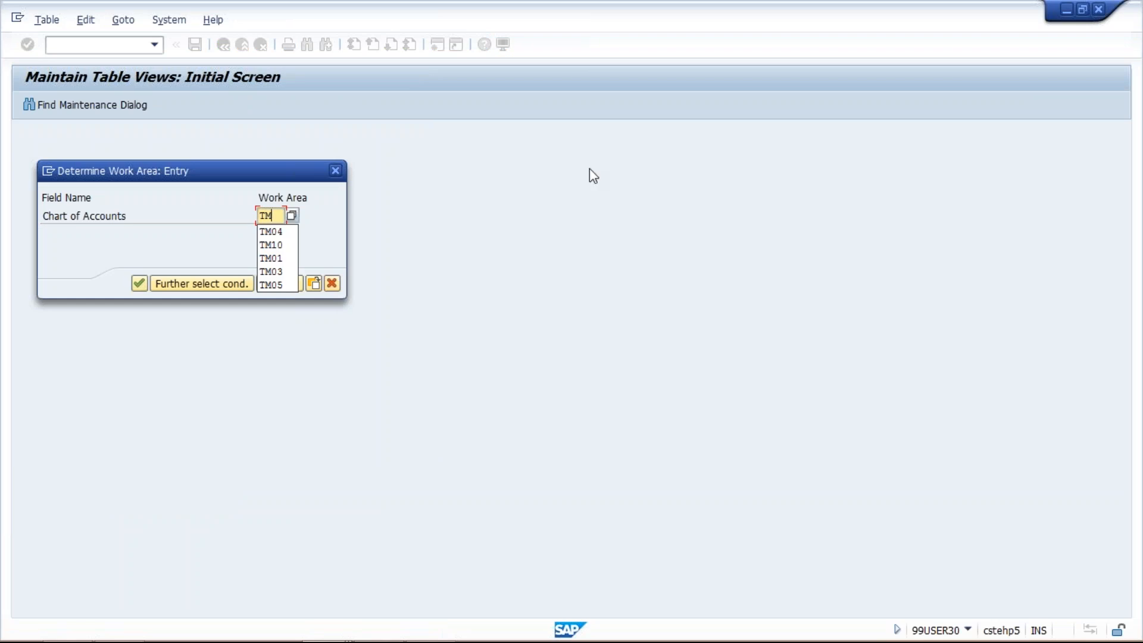
click(1127, 22)
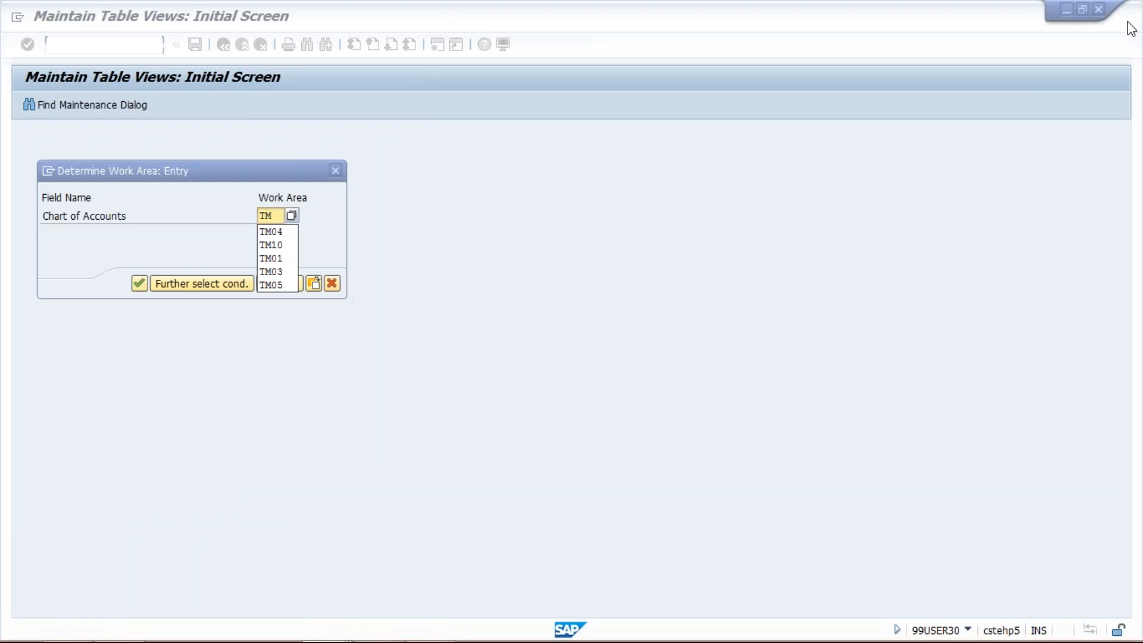
click(695, 248)
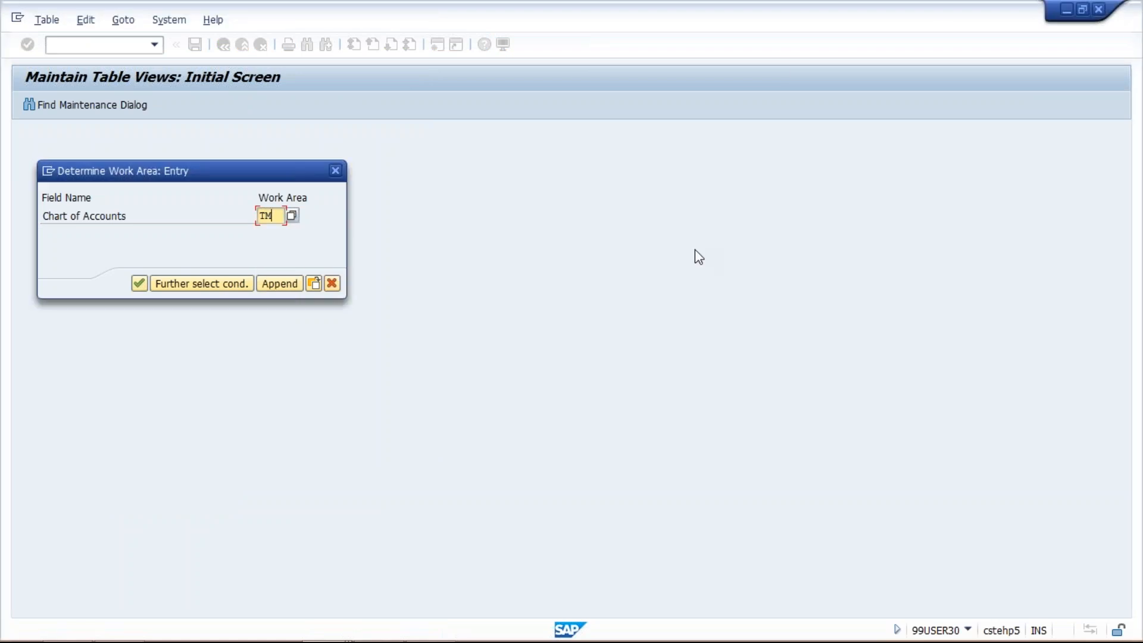
key(BackSpace)
key(BackSpace)
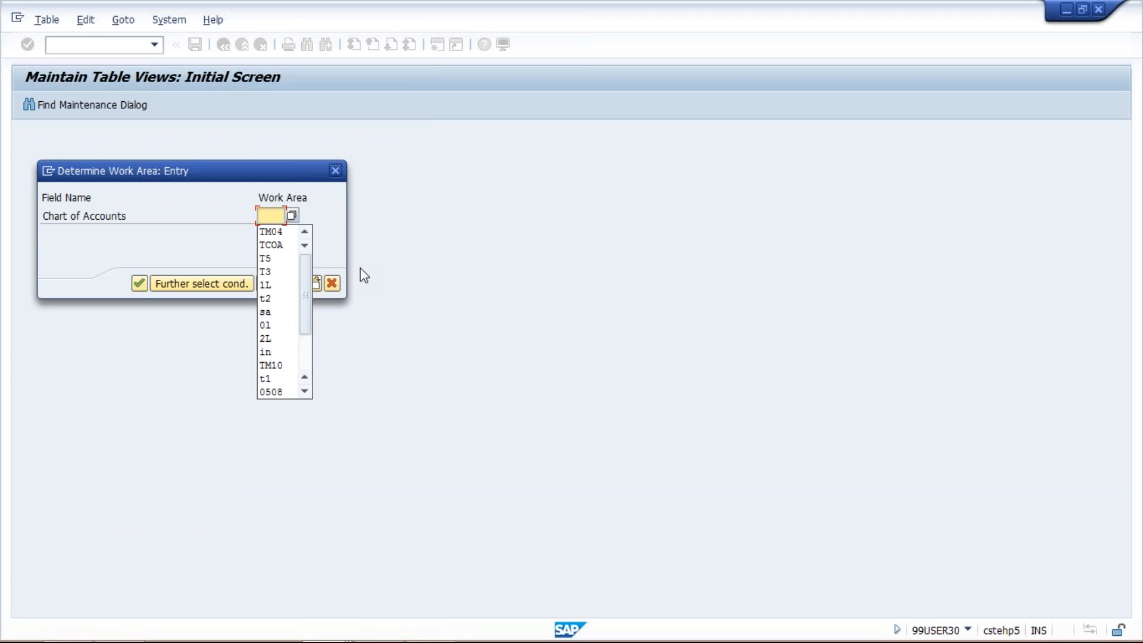
key(Down)
key(Down)
key(Return)
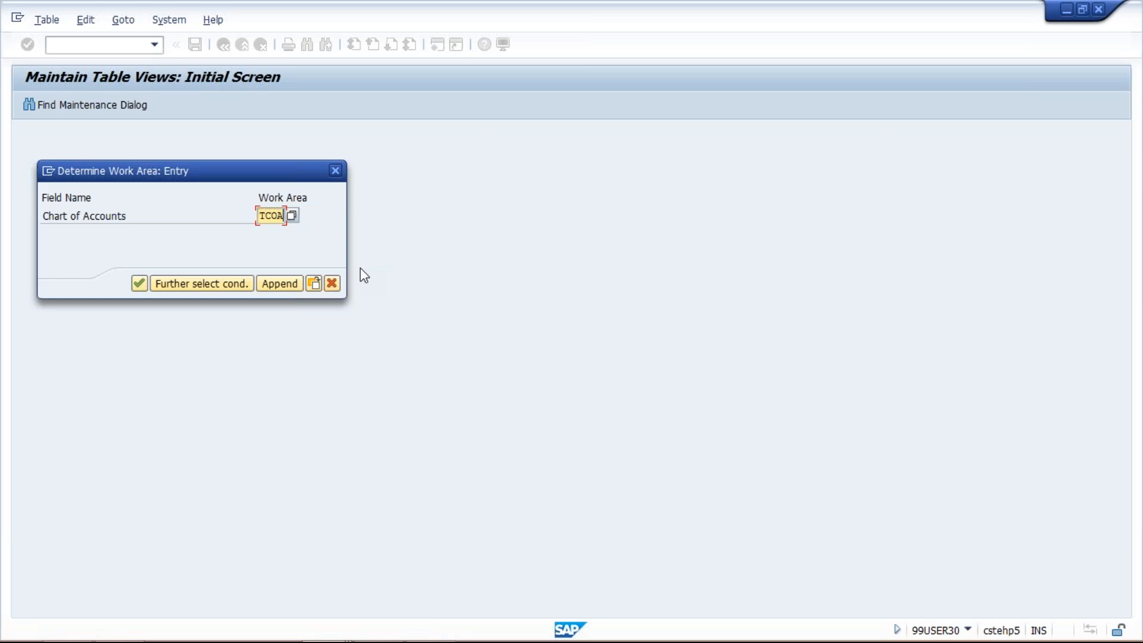
key(Return)
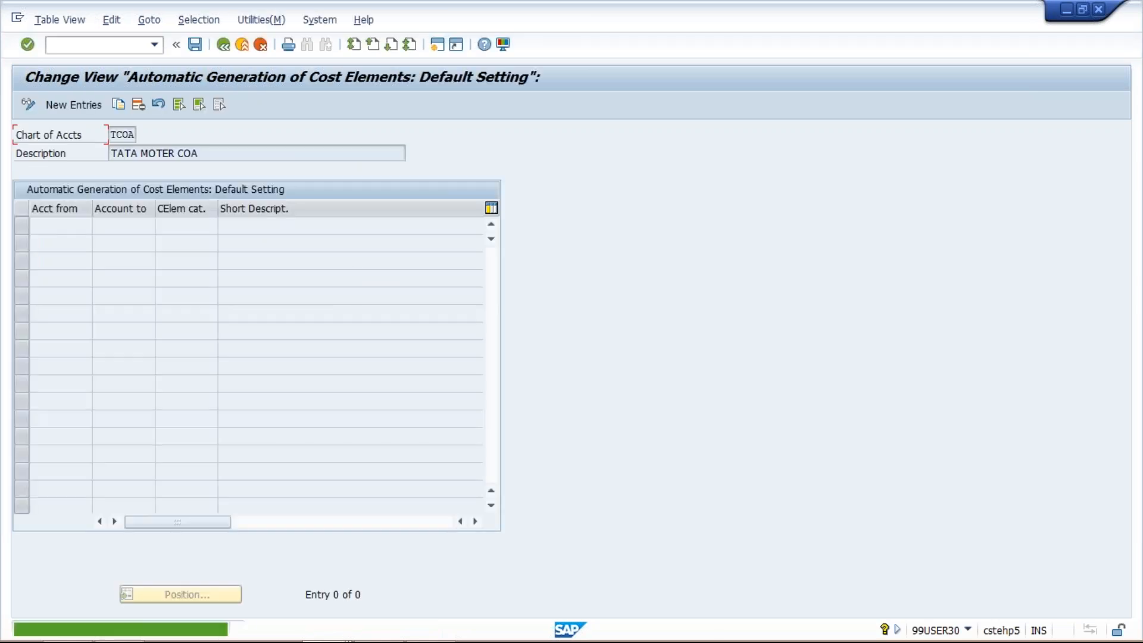
click(93, 102)
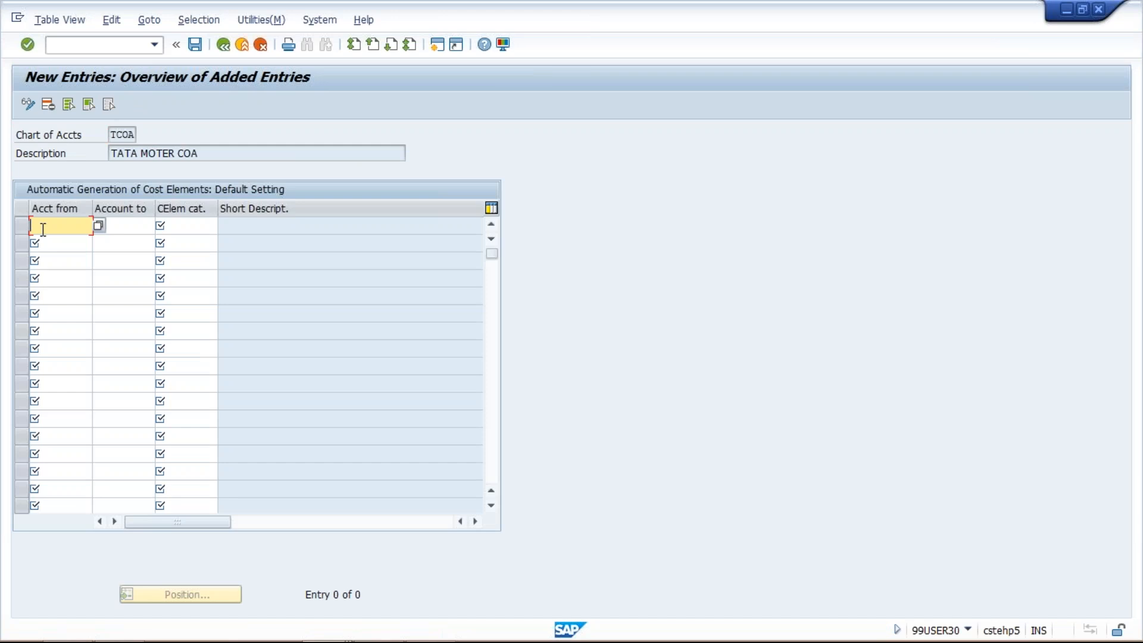
- Check the account numbers of the CASH PURCHASE and BANK CHARGES ACT expense accounts in the G/L account display
key(alt+Tab)
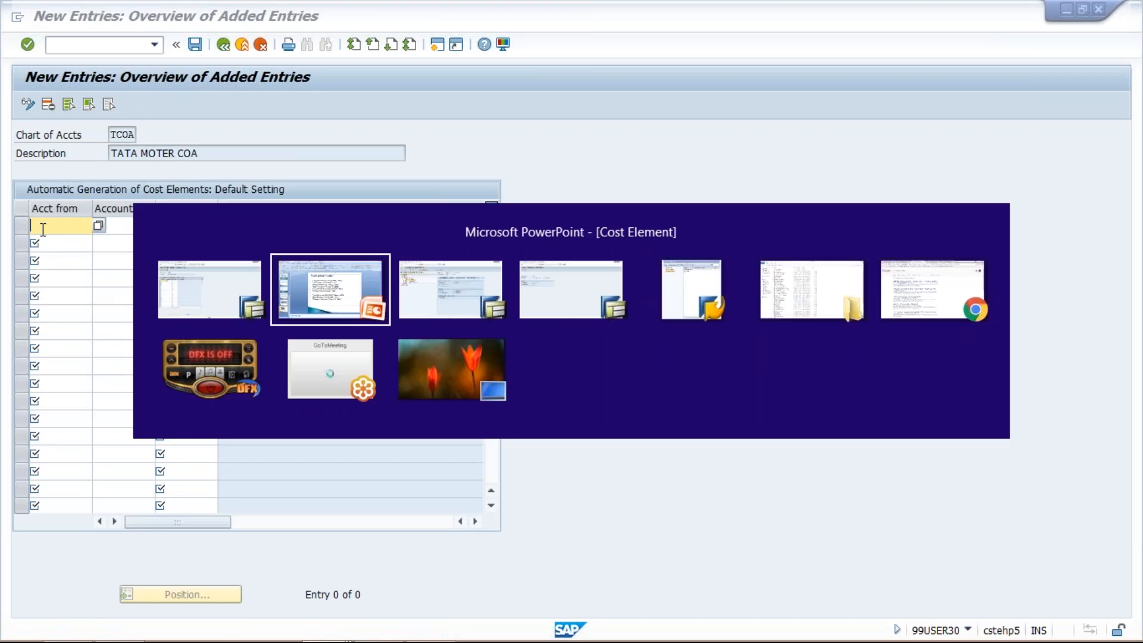
key(alt+Tab)
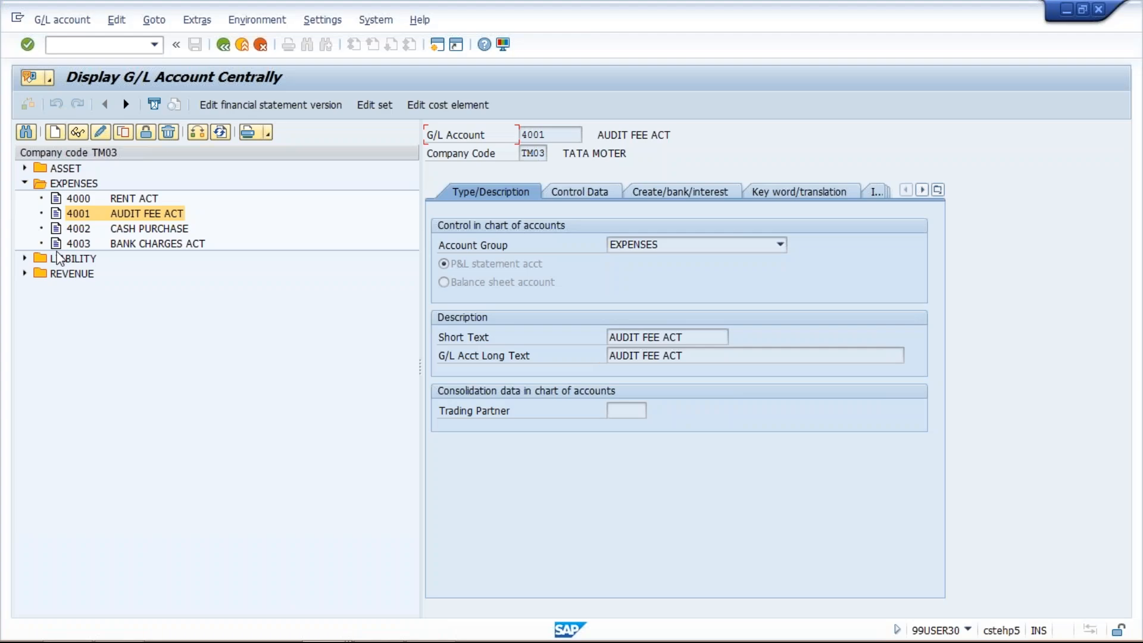
click(89, 231)
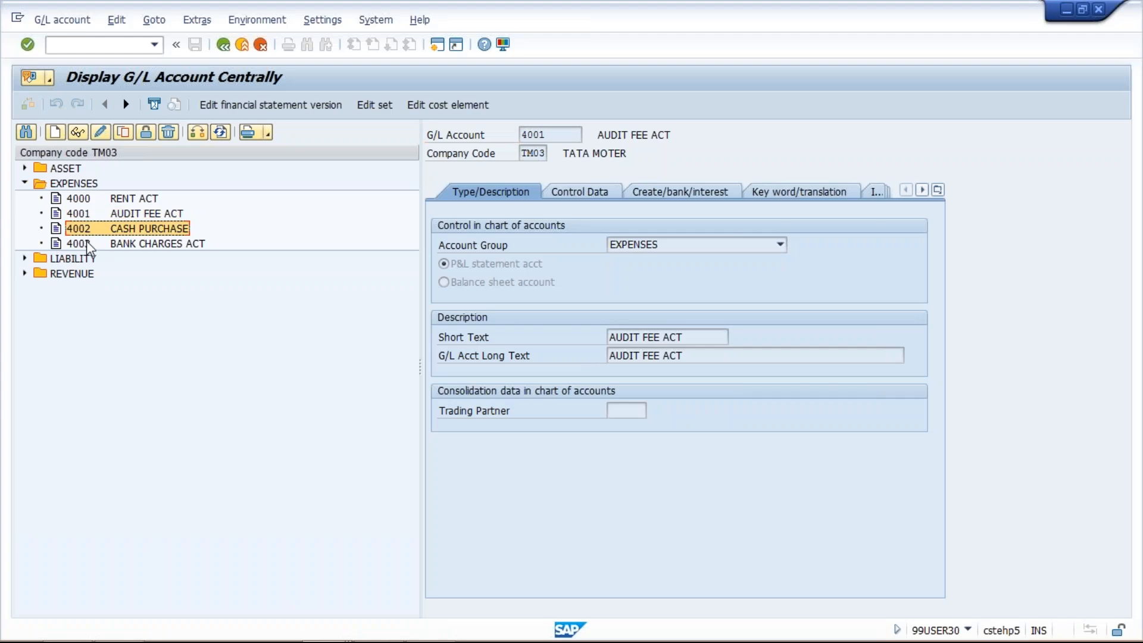
click(87, 243)
click(89, 230)
click(89, 246)
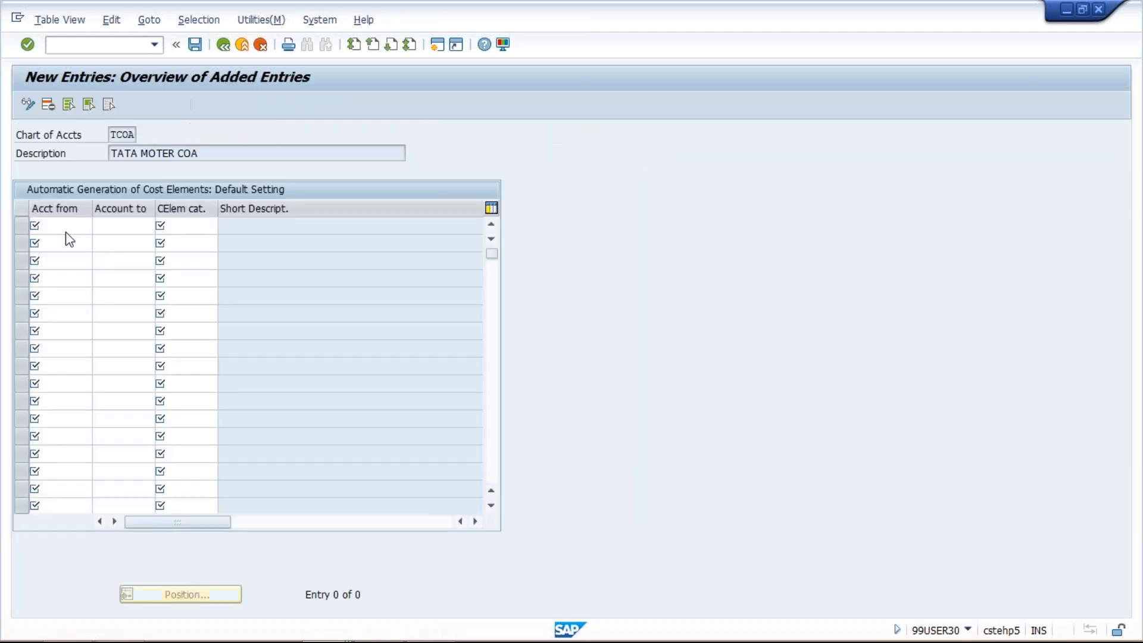
- Try to enter the account range 4004 to 4003 with cost element category 1 in the generation defaults
text(4004)
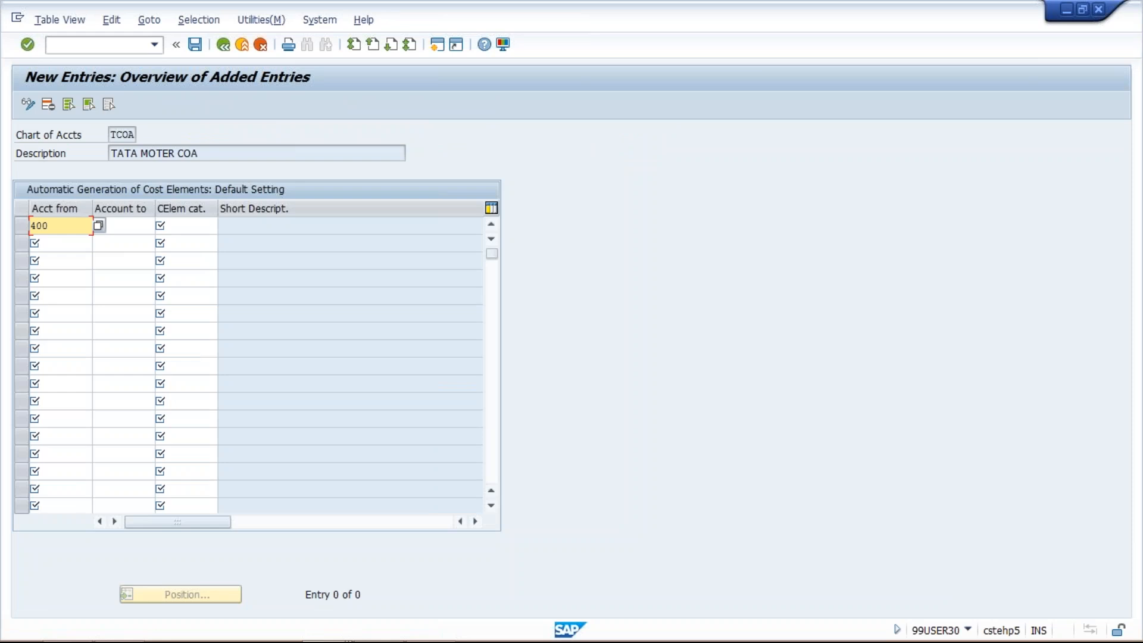
key(Tab)
text(4003)
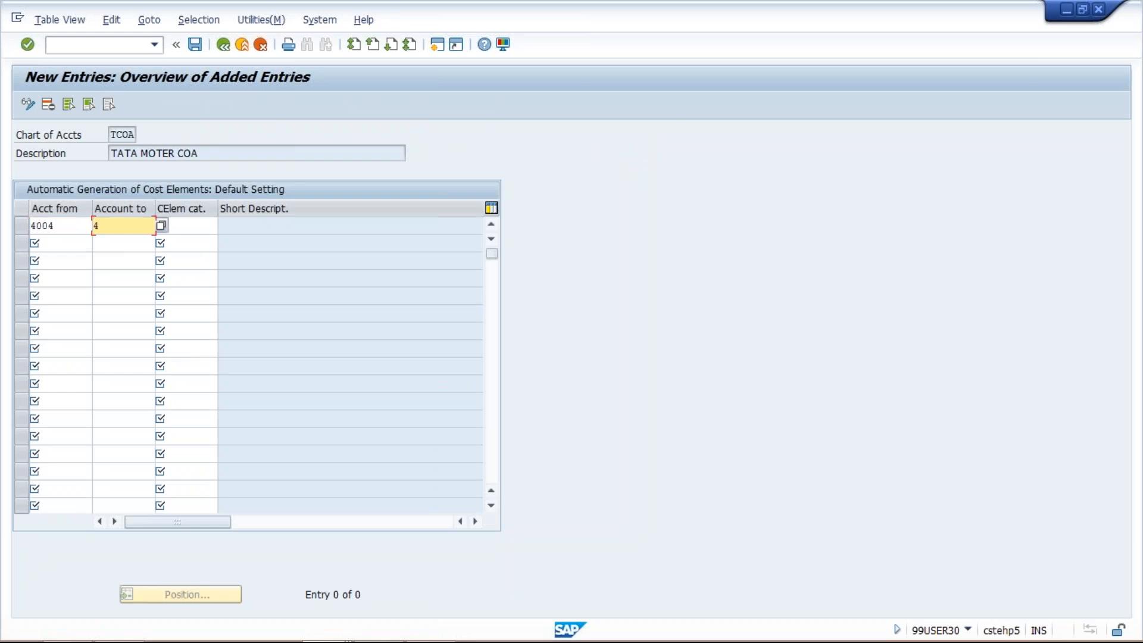
key(Tab)
text(1)
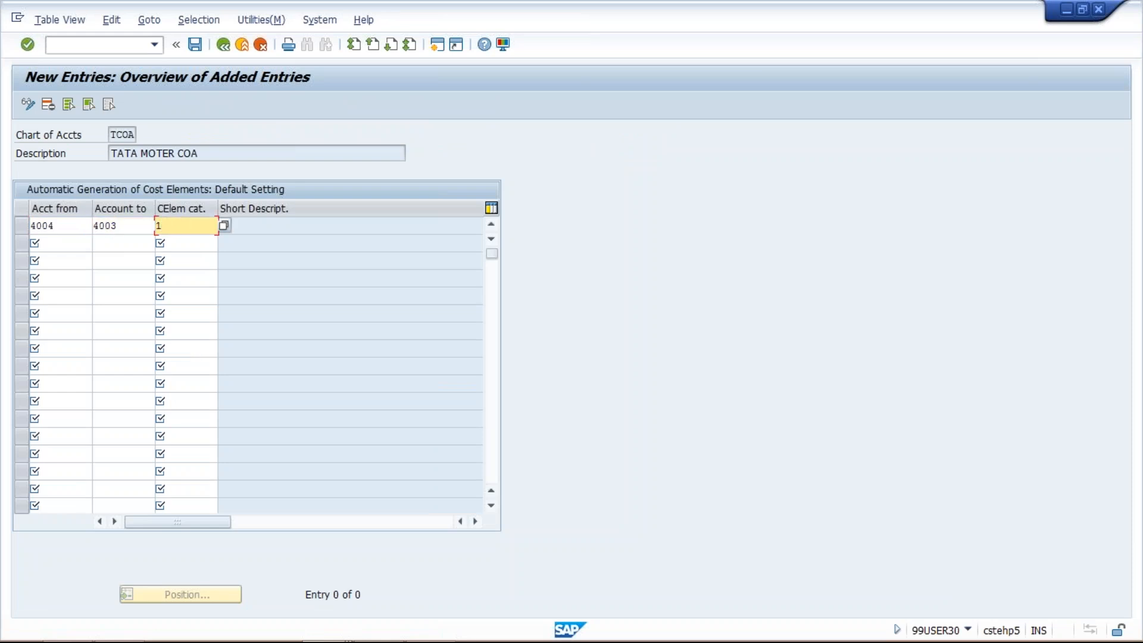
key(Return)
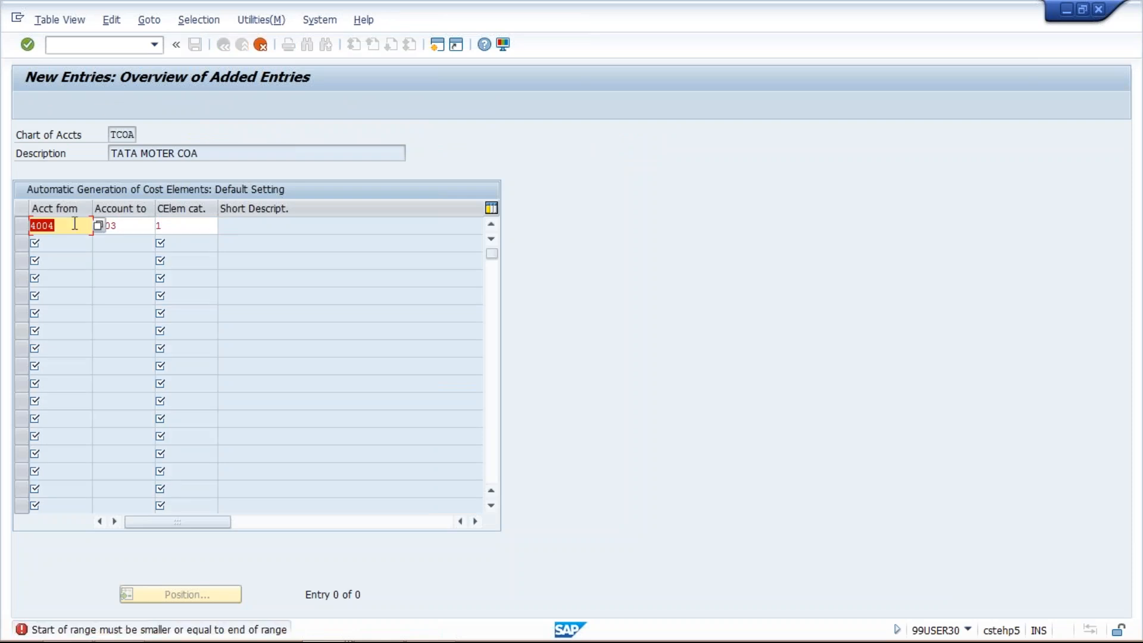
- Set the account range to 4003 through 4004 with cost element category 1 and save the generation defaults
text(4004)
key(BackSpace)
text(3)
key(Tab)
key(End)
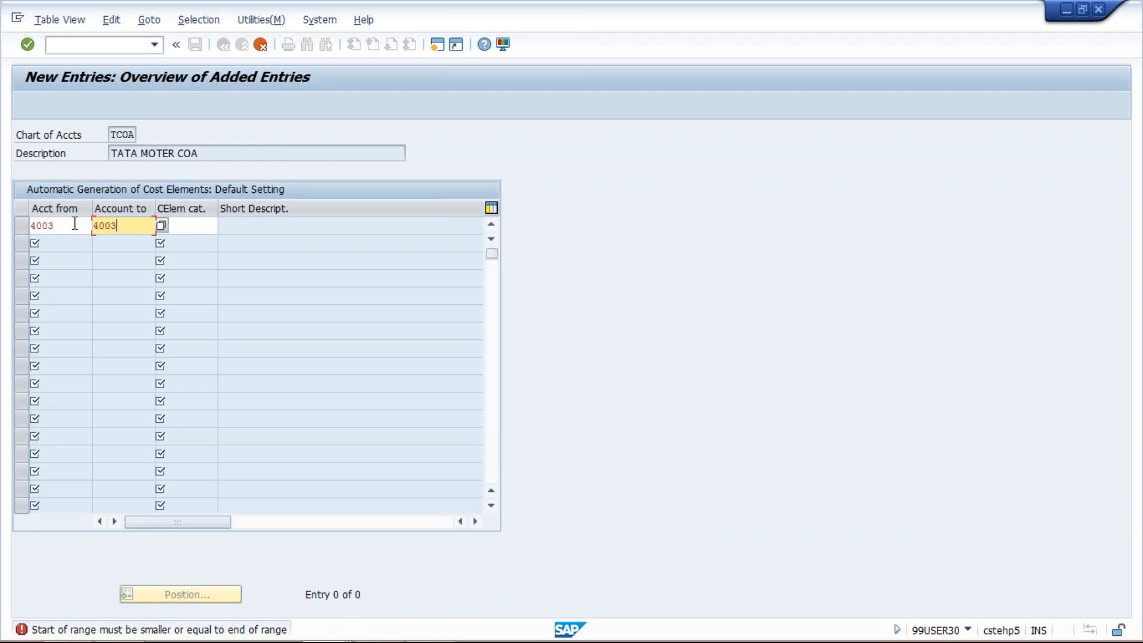
key(BackSpace)
text(4)
key(Tab)
text(1)
key(Return)
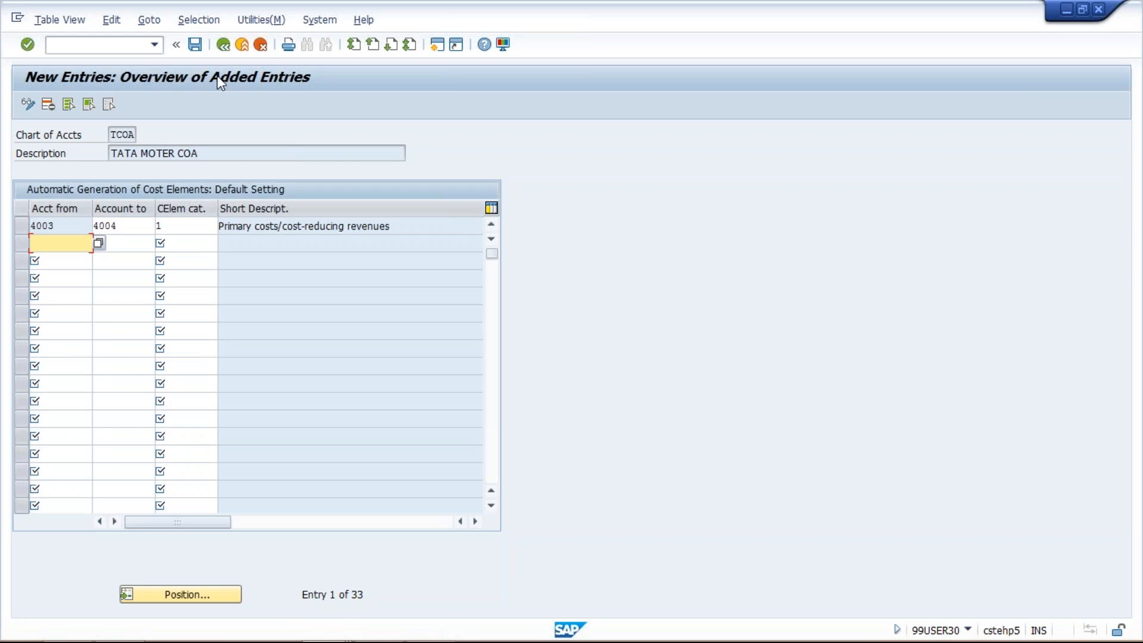
click(194, 47)
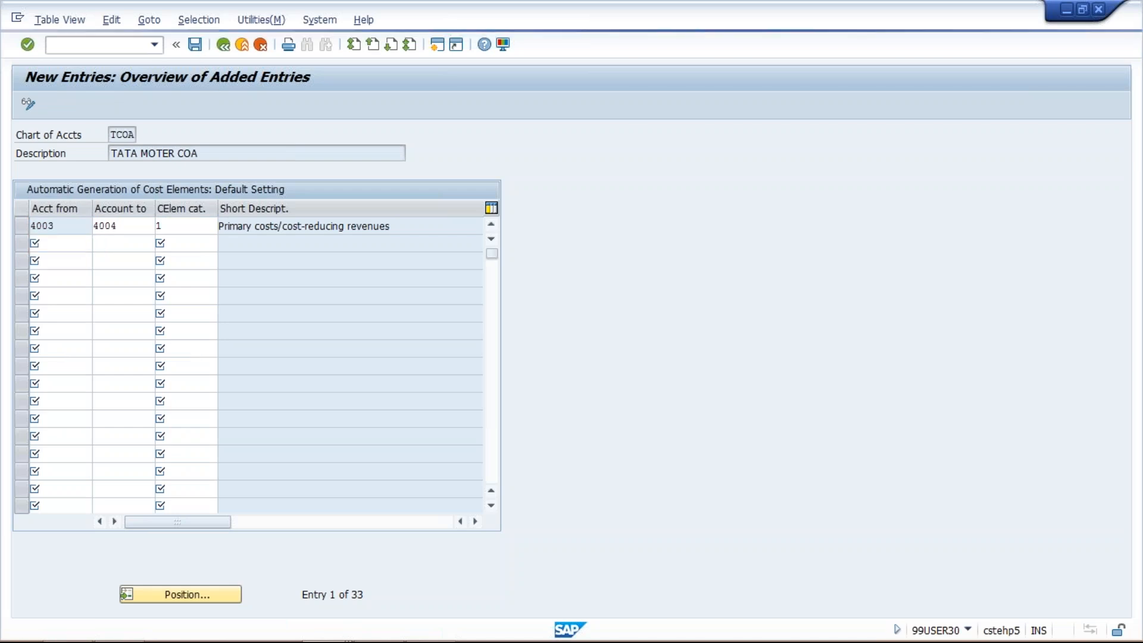
key(Return)
- Check the batch input session transaction code in the PowerPoint presentation and start transaction OKB3 in SAP
mouse_move(326, 640)
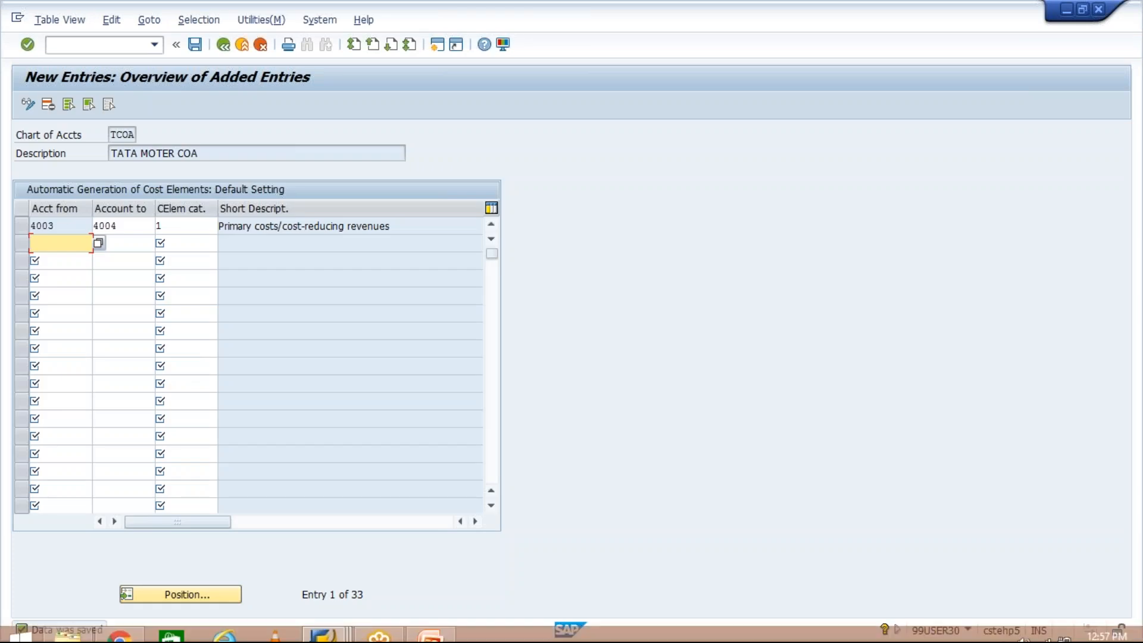
click(421, 637)
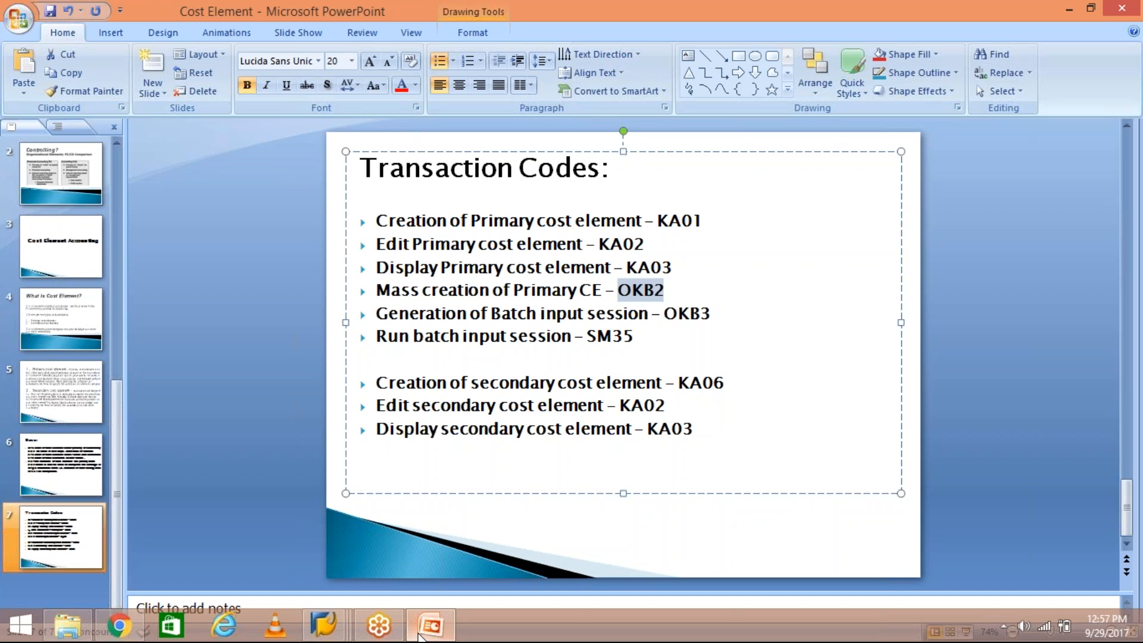
click(420, 637)
click(110, 46)
text(/NOK)
text(EON)
key(Return)
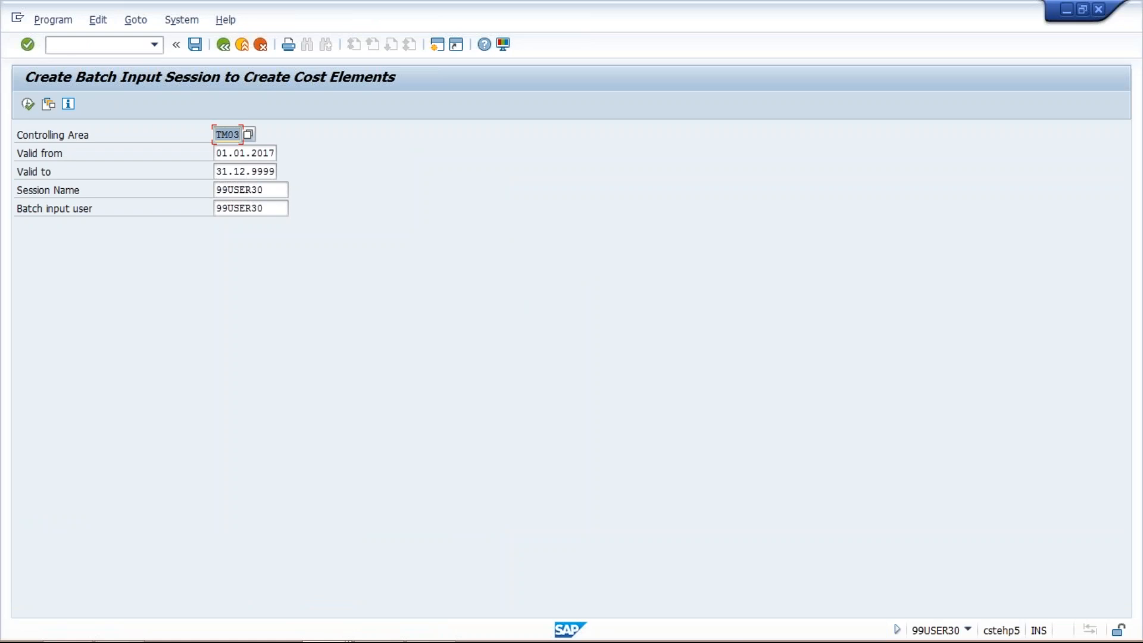
- Rename the batch input session as TEST123 and clear the batch input user
click(272, 193)
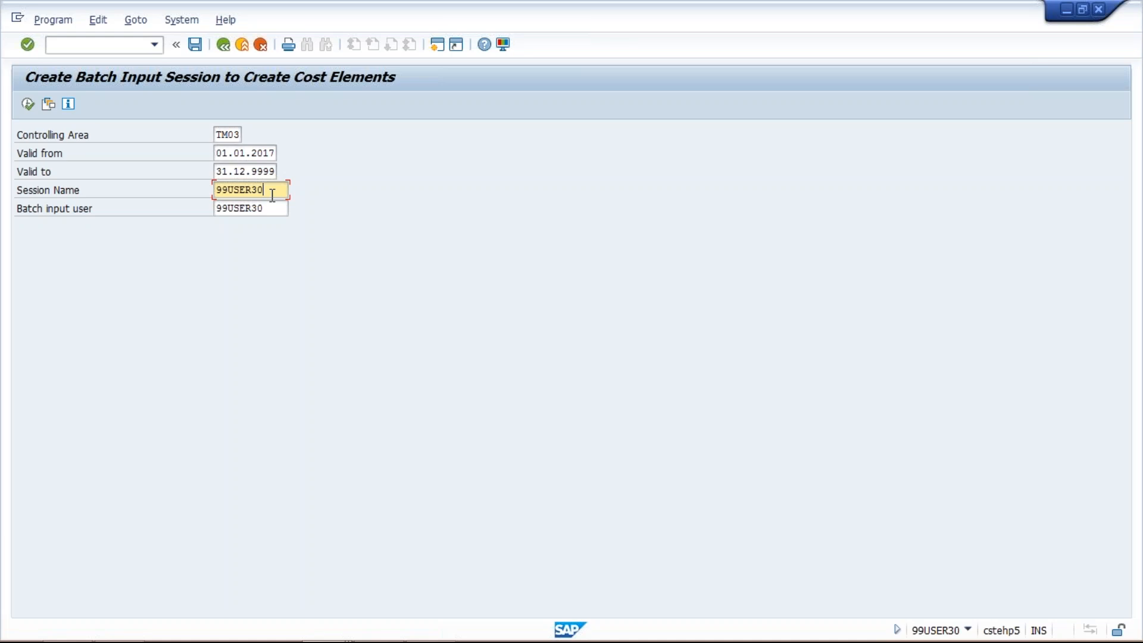
double_click(272, 193)
text(TEST123)
key(Tab)
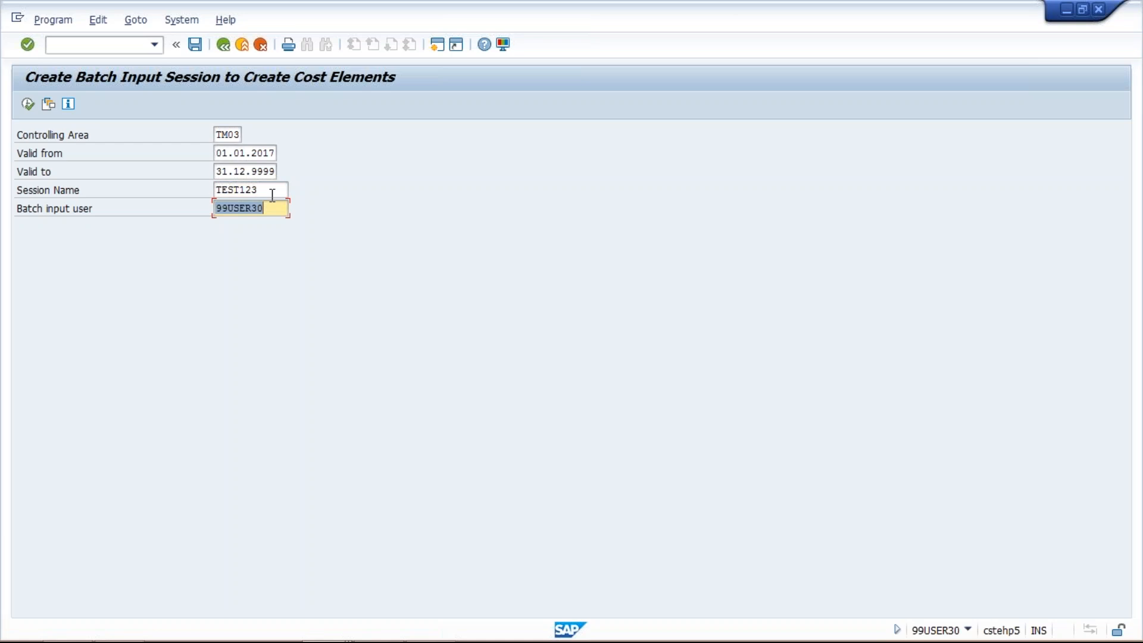
text(TE)
key(BackSpace)
key(BackSpace)
click(269, 195)
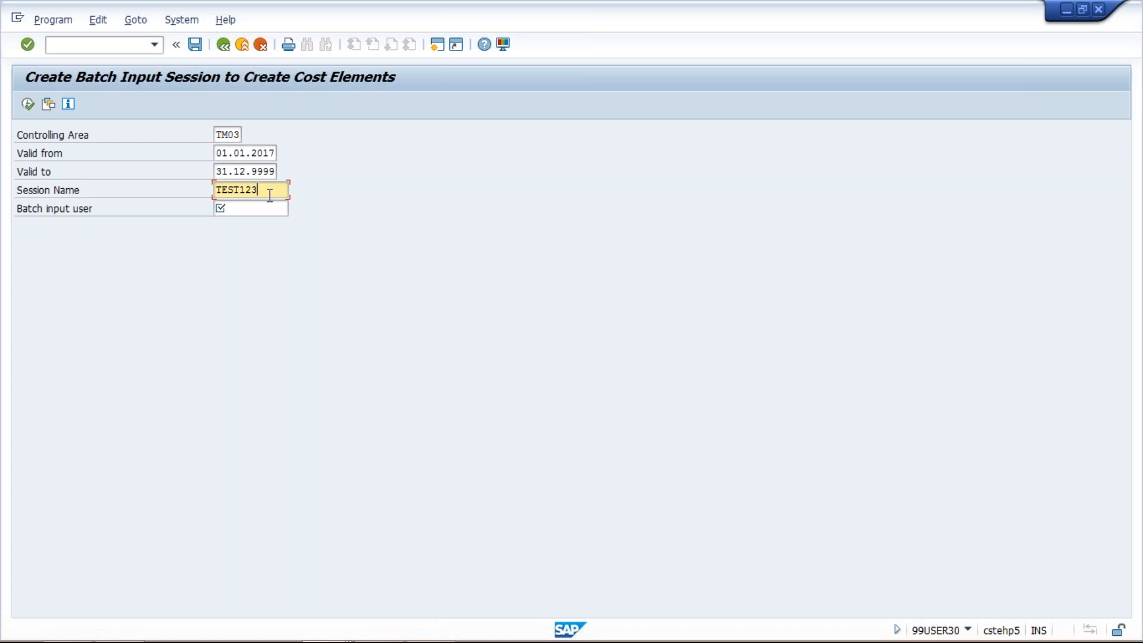
click(255, 209)
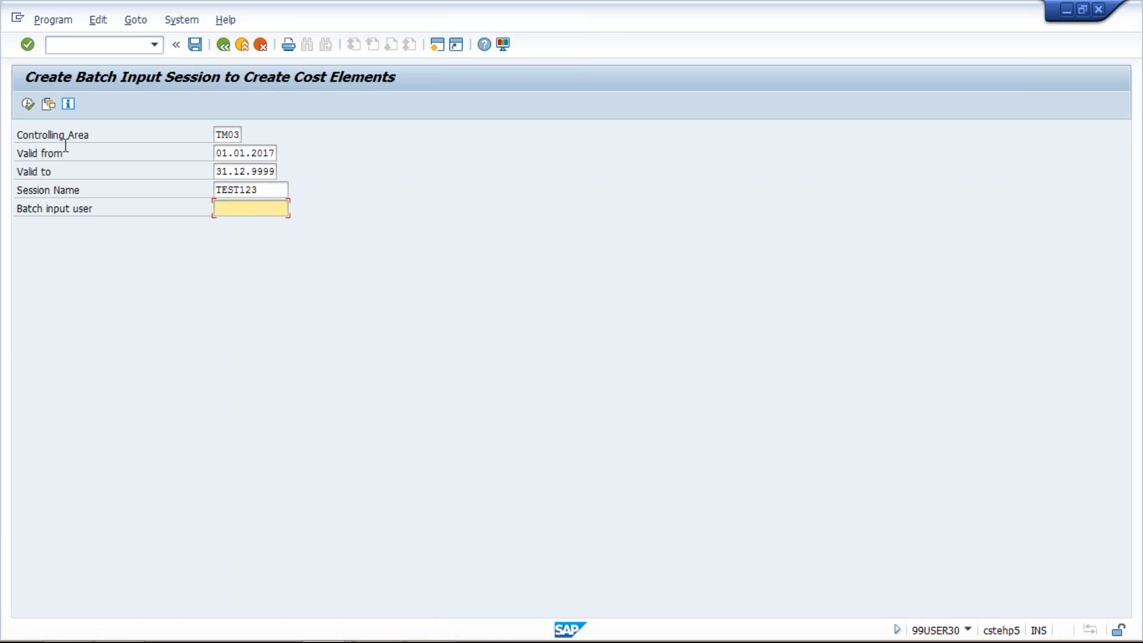
- Restart transaction OKB3 with session name TEST123 and execute it to create the batch input session for controlling area TM03
click(156, 45)
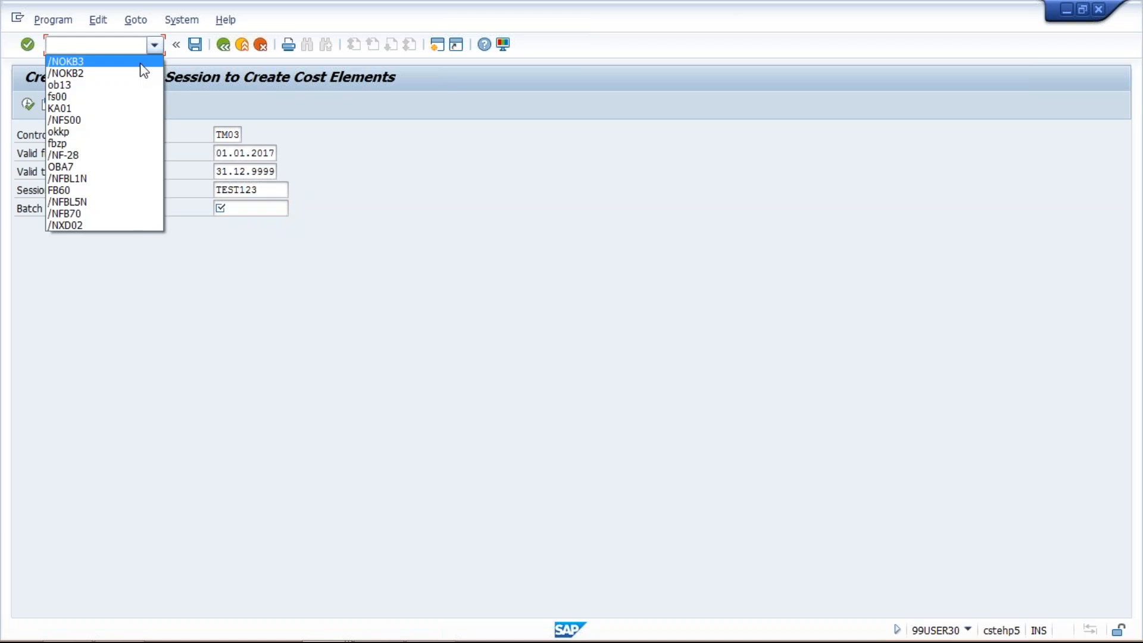
click(140, 58)
key(Return)
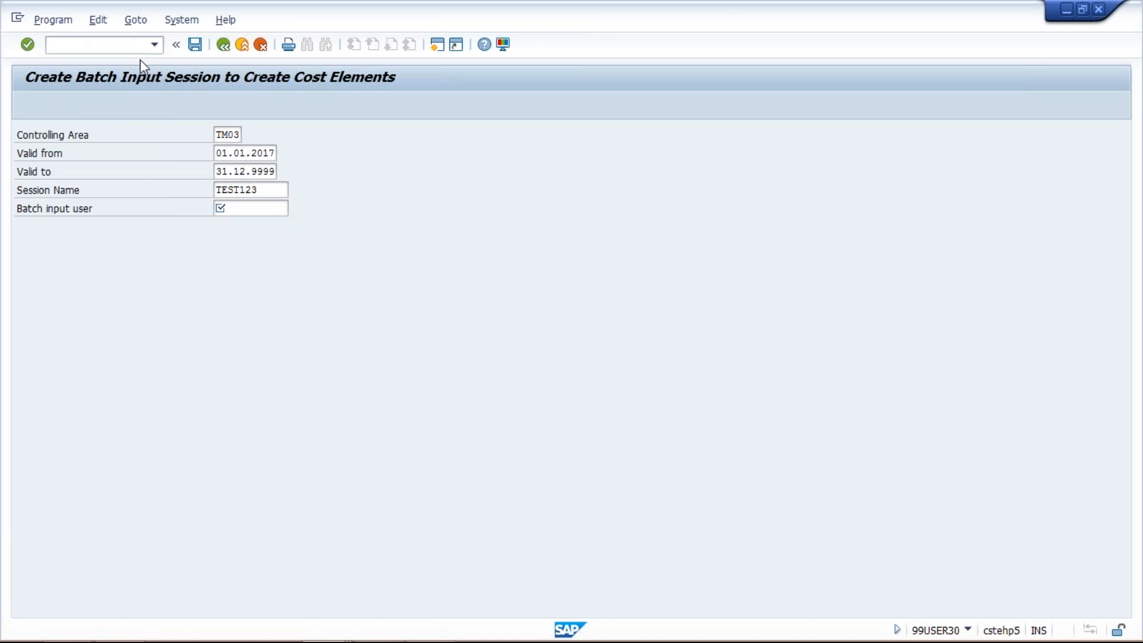
click(281, 188)
key(BackSpace)
key(BackSpace)
key(BackSpace)
key(BackSpace)
key(BackSpace)
key(BackSpace)
key(BackSpace)
key(BackSpace)
key(Down)
key(Return)
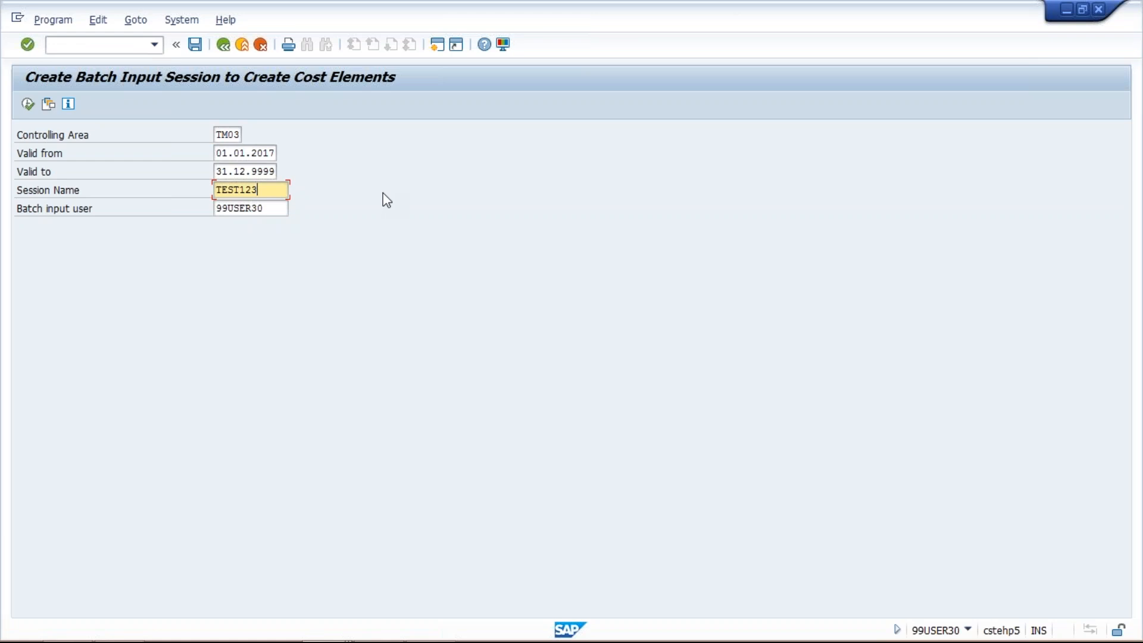
click(27, 105)
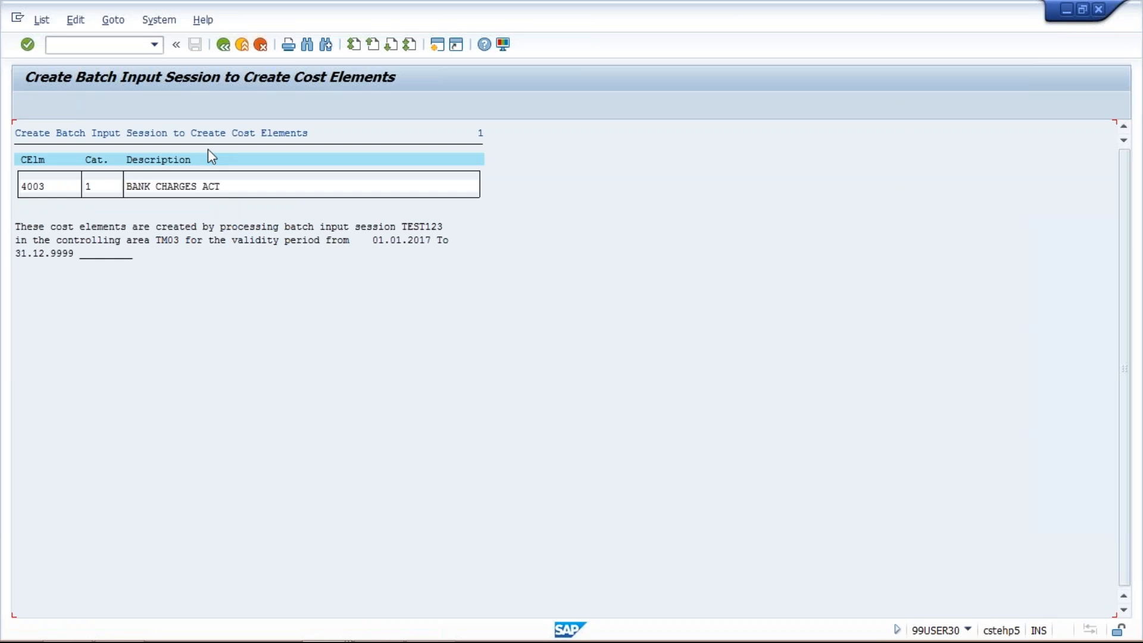
click(223, 44)
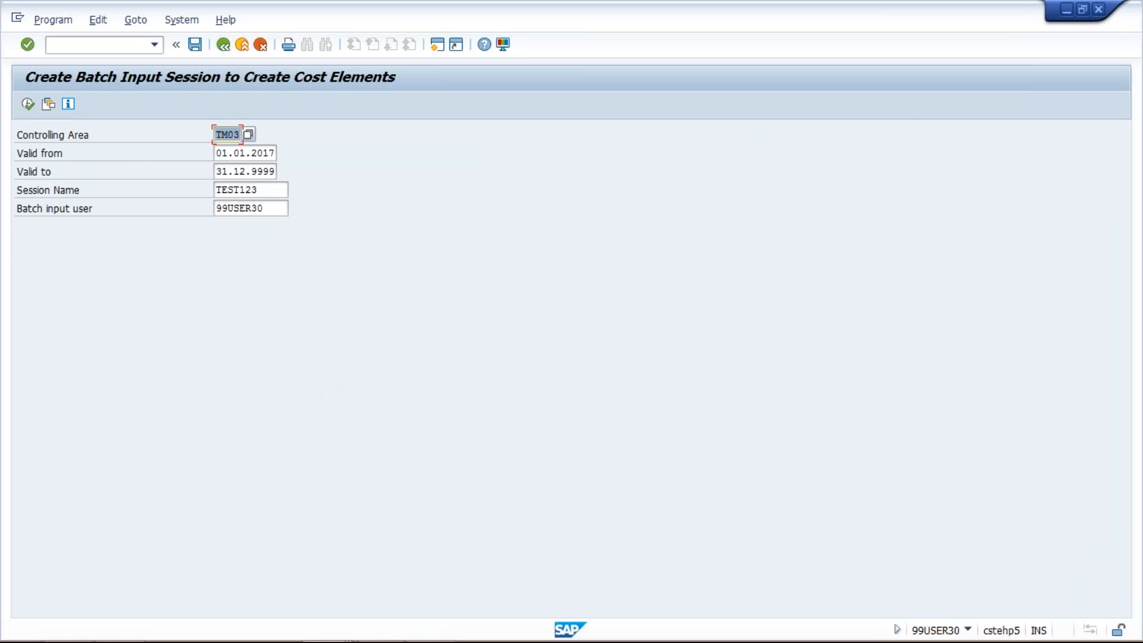
- Check the code for running batch input sessions in the PowerPoint presentation and start transaction SM35 in SAP
click(447, 630)
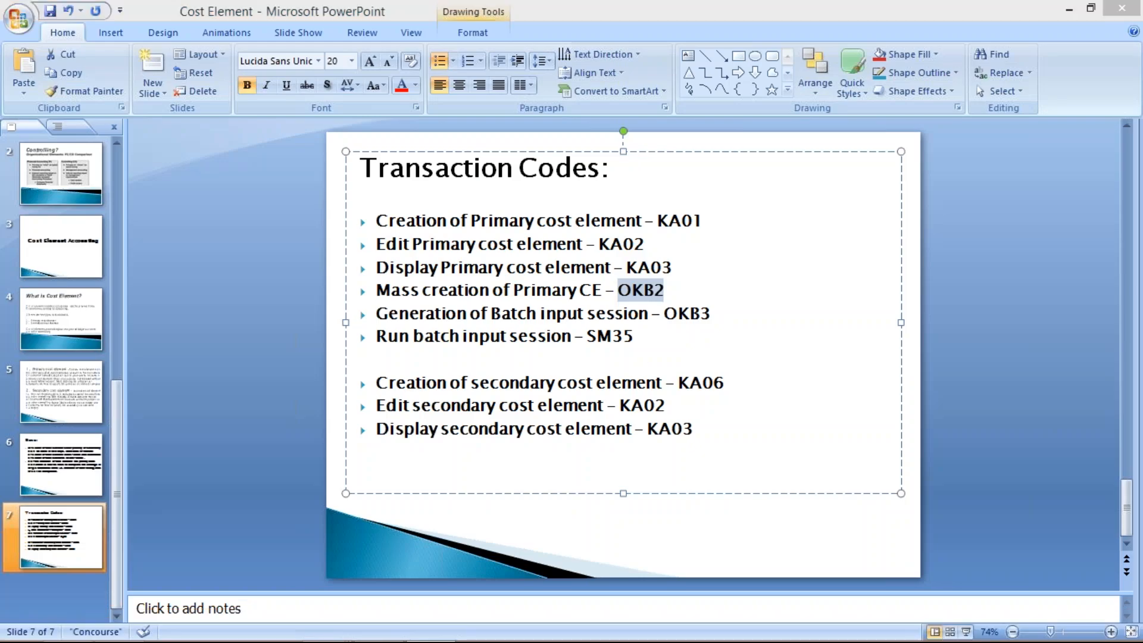
key(alt+Tab)
text(/)
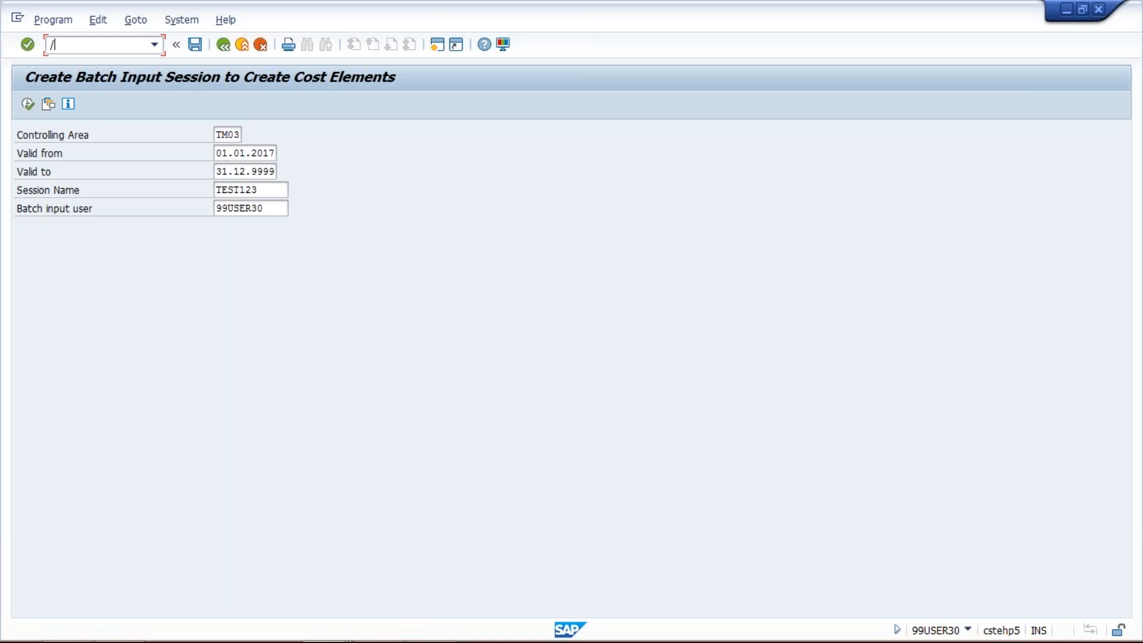
text(NSM35)
key(Return)
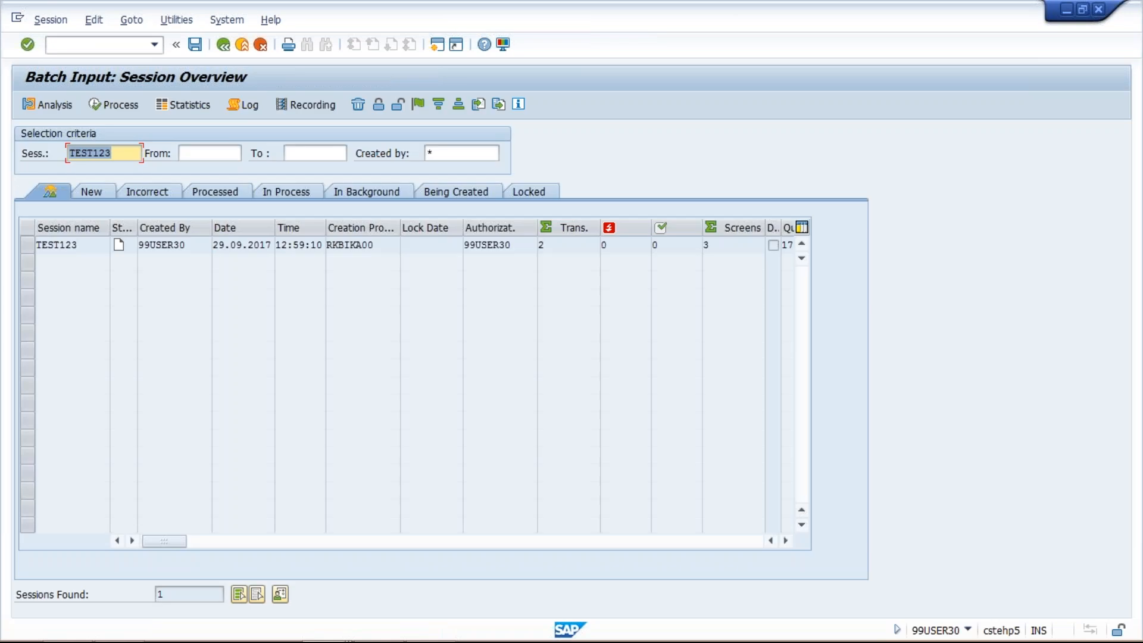
- Select batch input session TEST123 and process it in the foreground
click(131, 152)
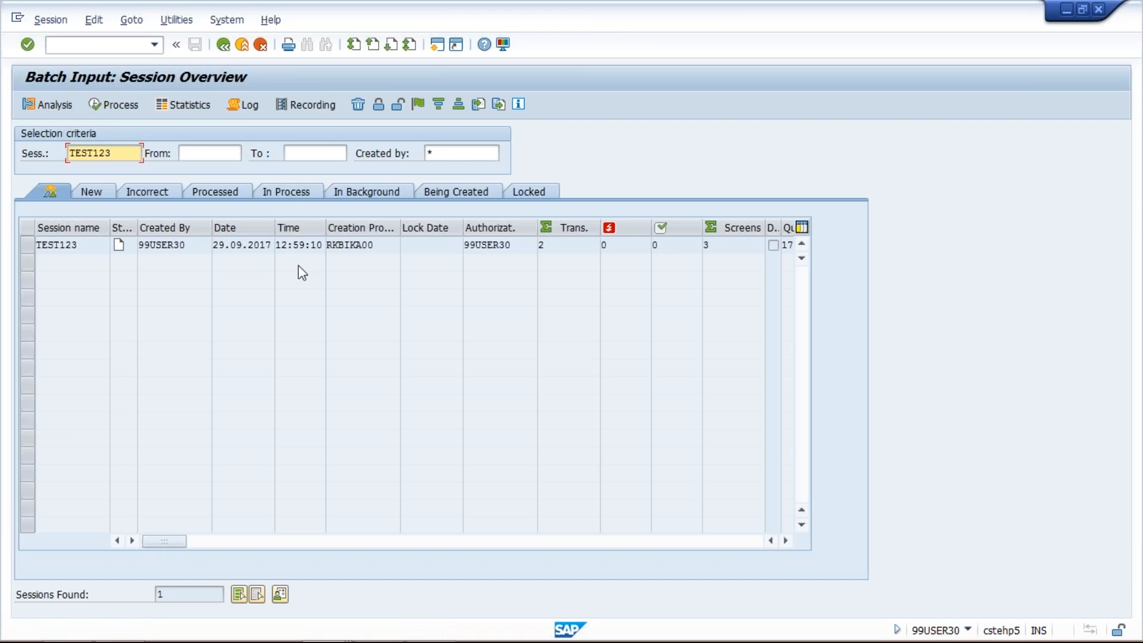
click(558, 248)
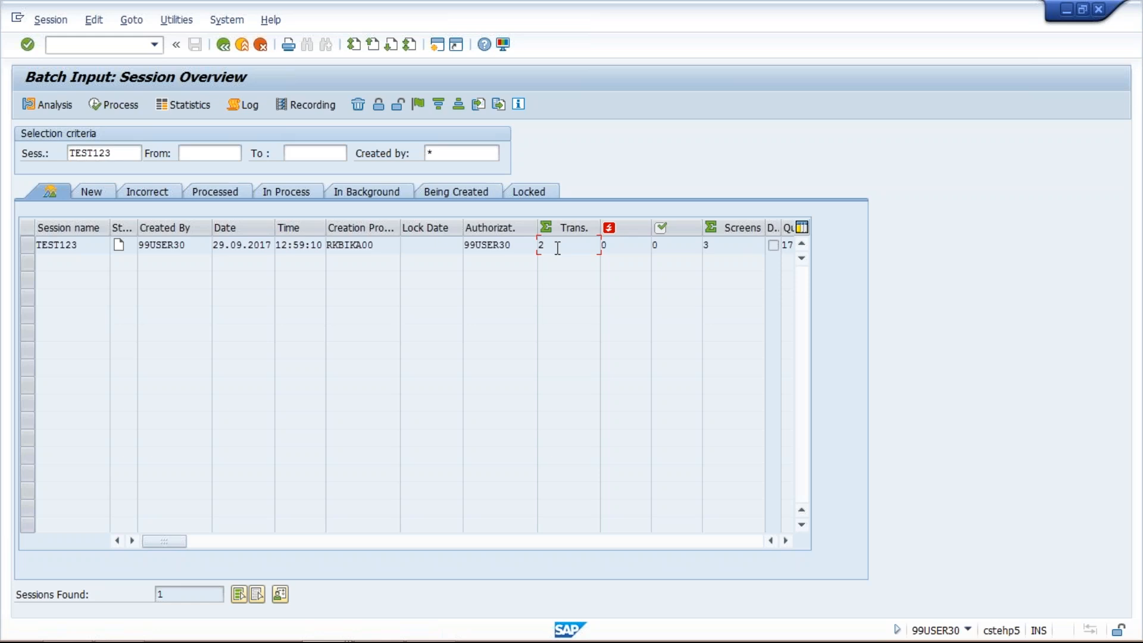
click(31, 244)
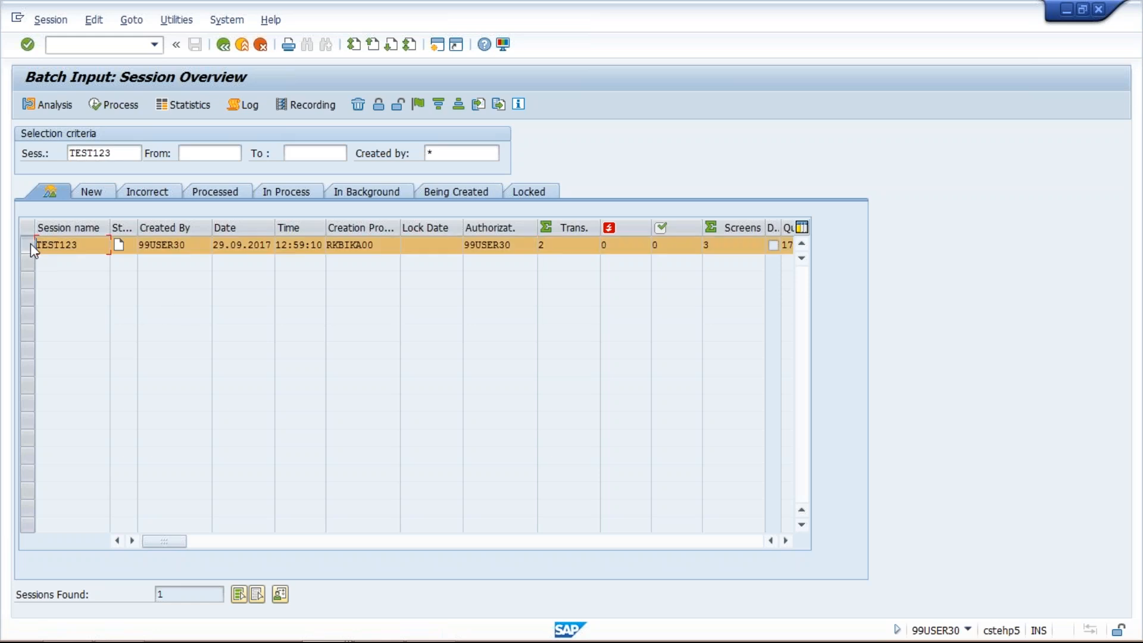
click(130, 106)
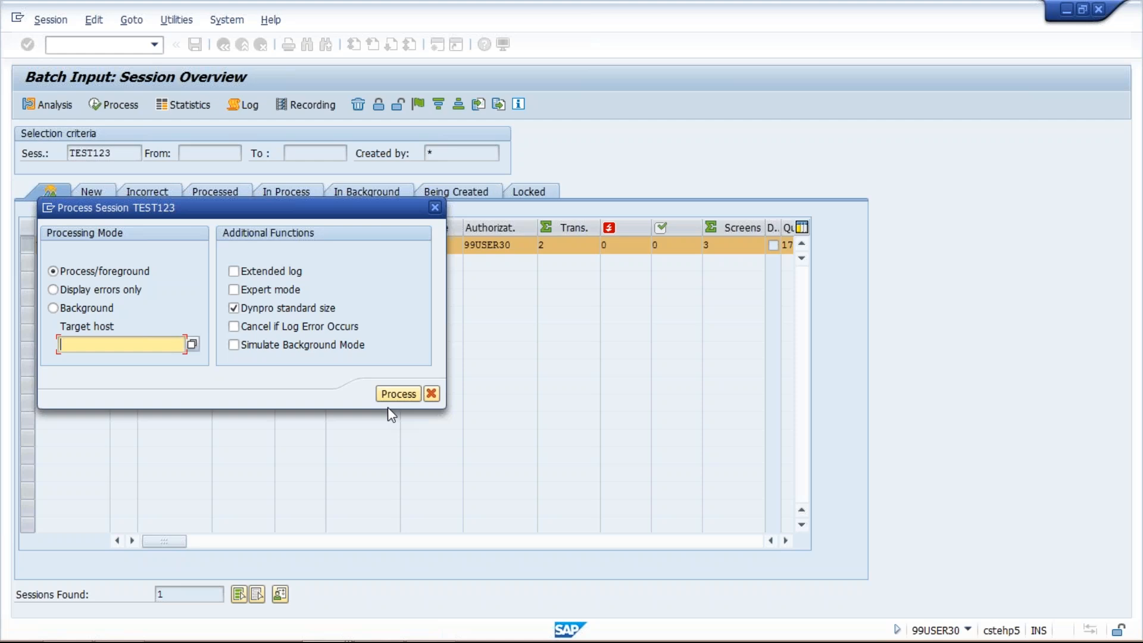
click(398, 394)
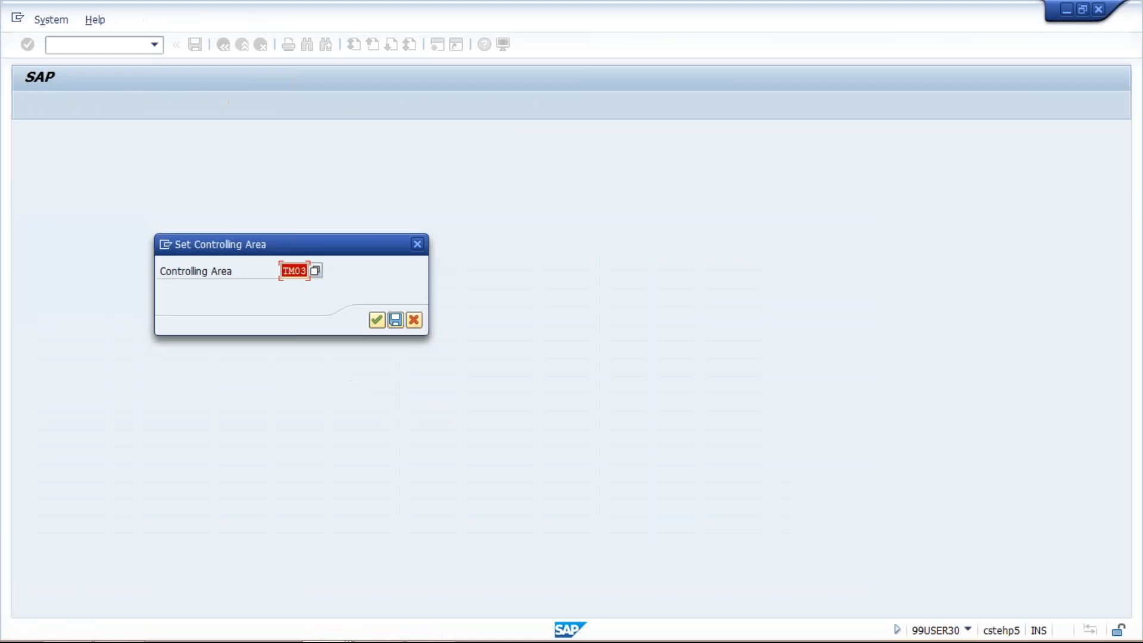
- Confirm controlling area TM03, step through the creation of cost element 4003 BANK CHARGES ACT and return to the session overview
key(Return)
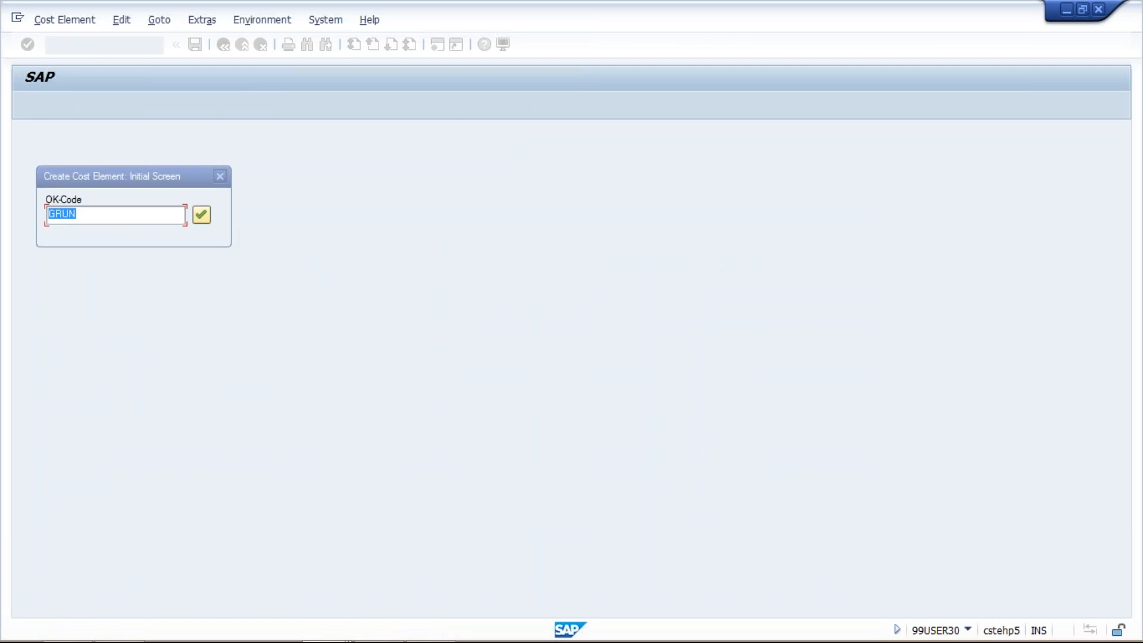
drag(97, 179, 611, 255)
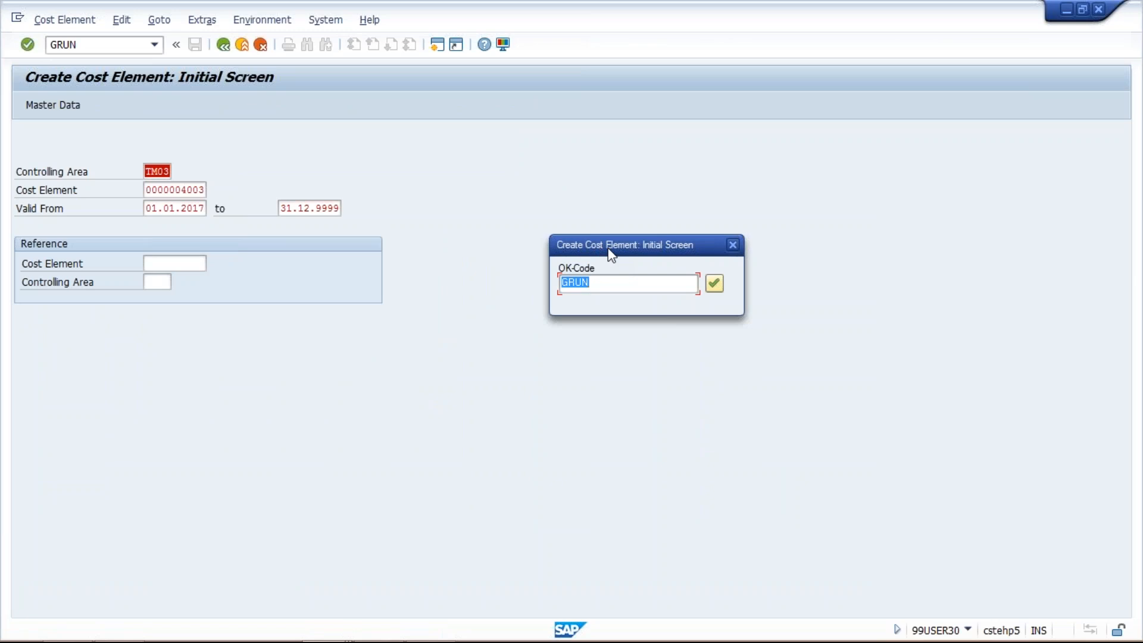
key(Return)
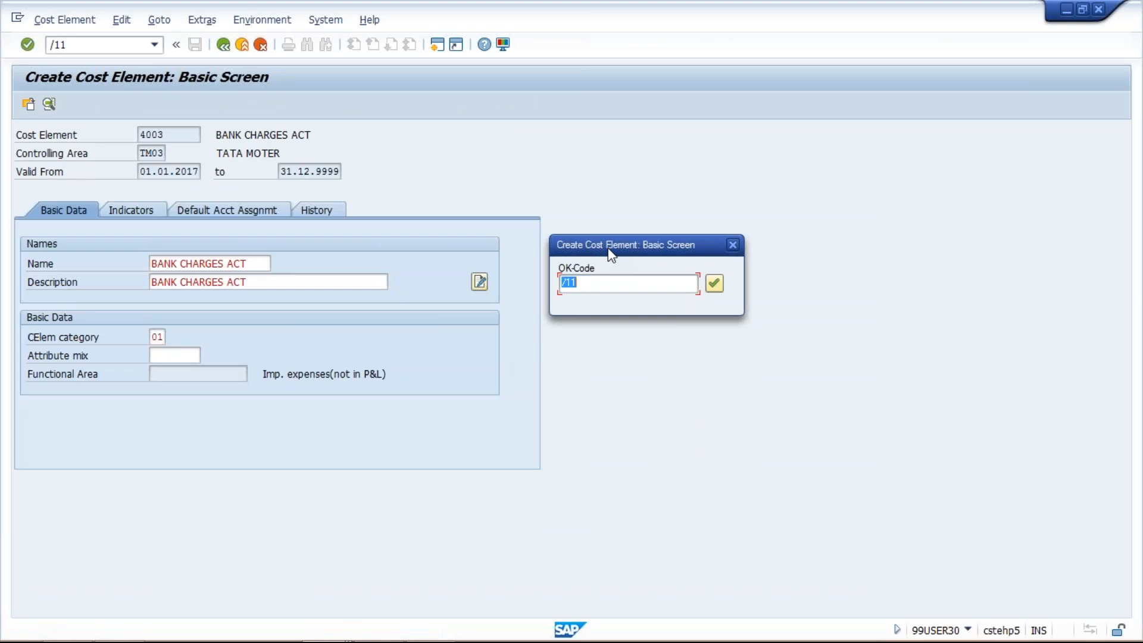
key(Return)
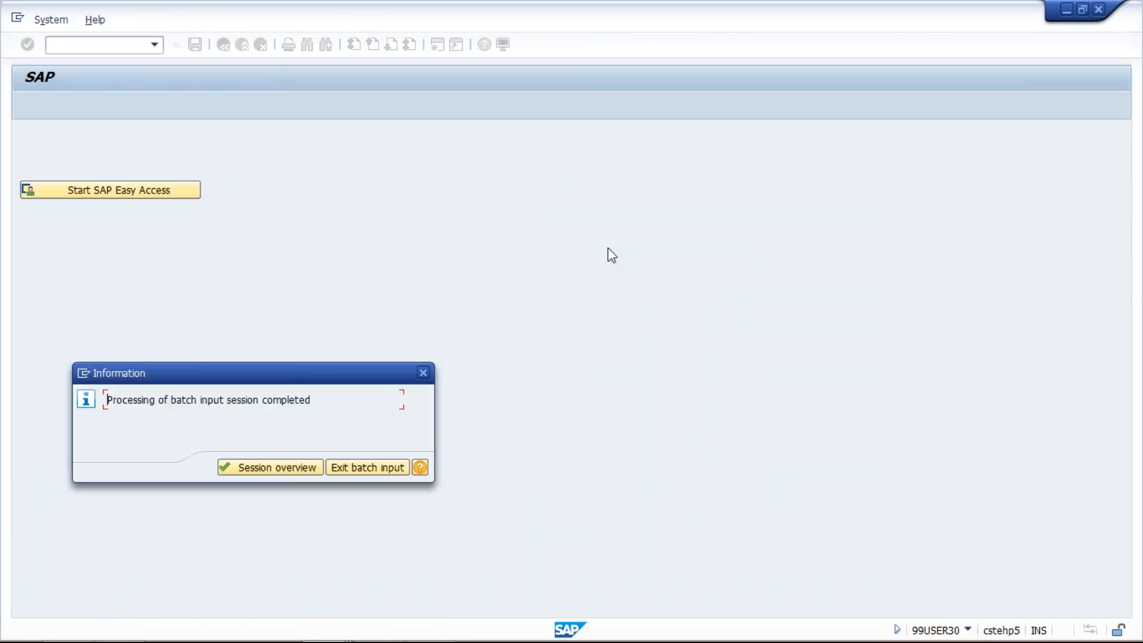
key(Return)
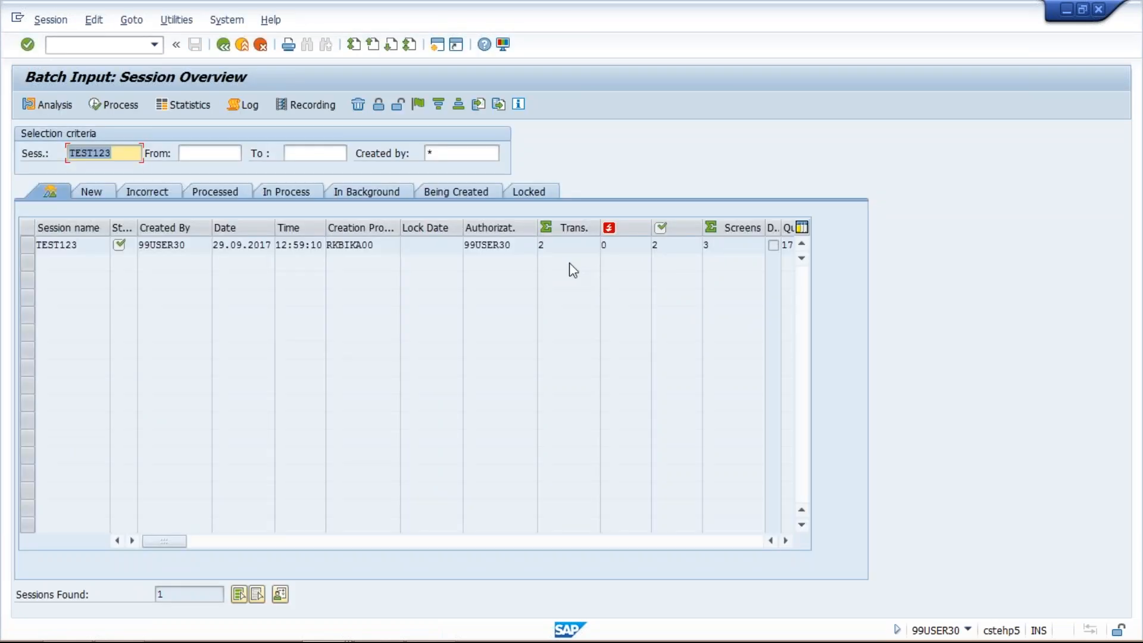
- Review the expense accounts in the G/L account display and return to the transaction codes slide in PowerPoint
key(alt+Tab)
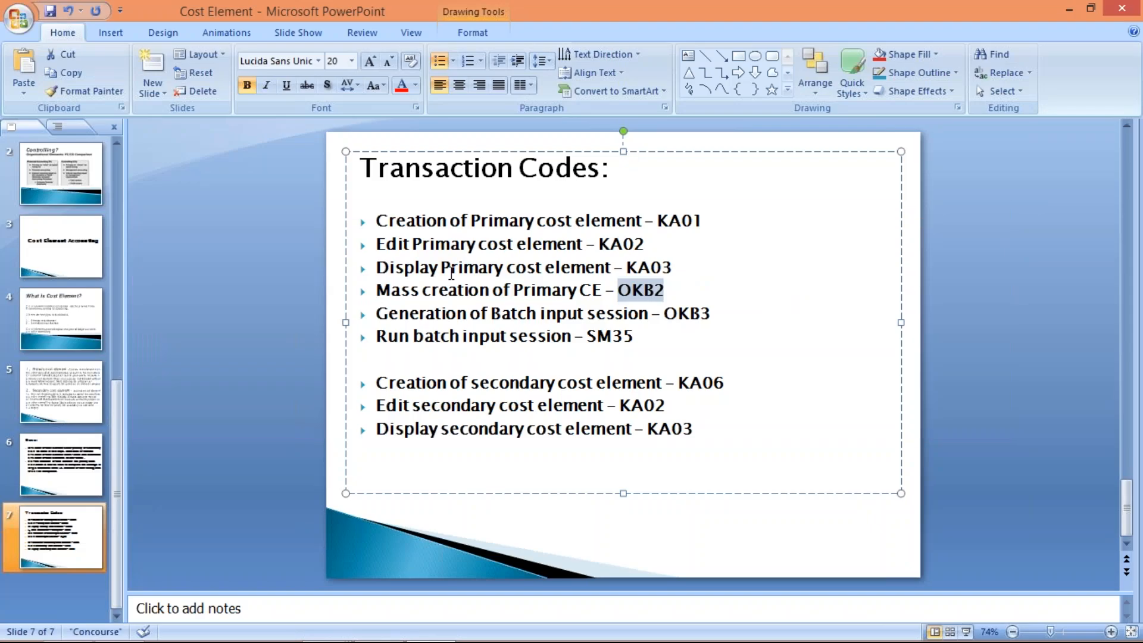
key(alt+Tab)
key(alt+Tab)
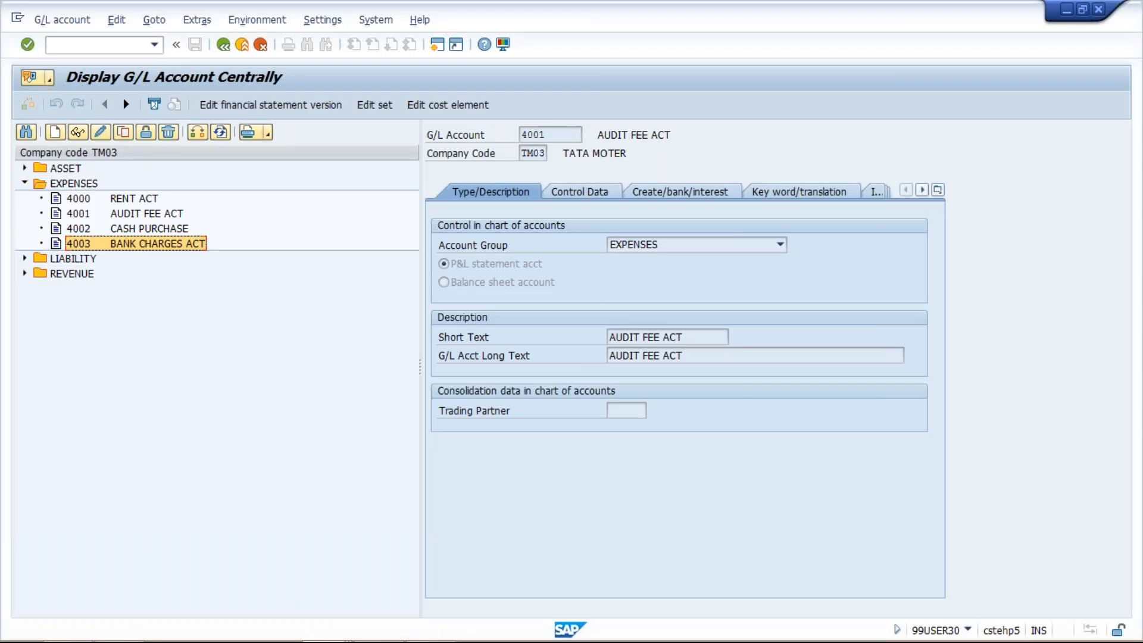
key(alt+Tab)
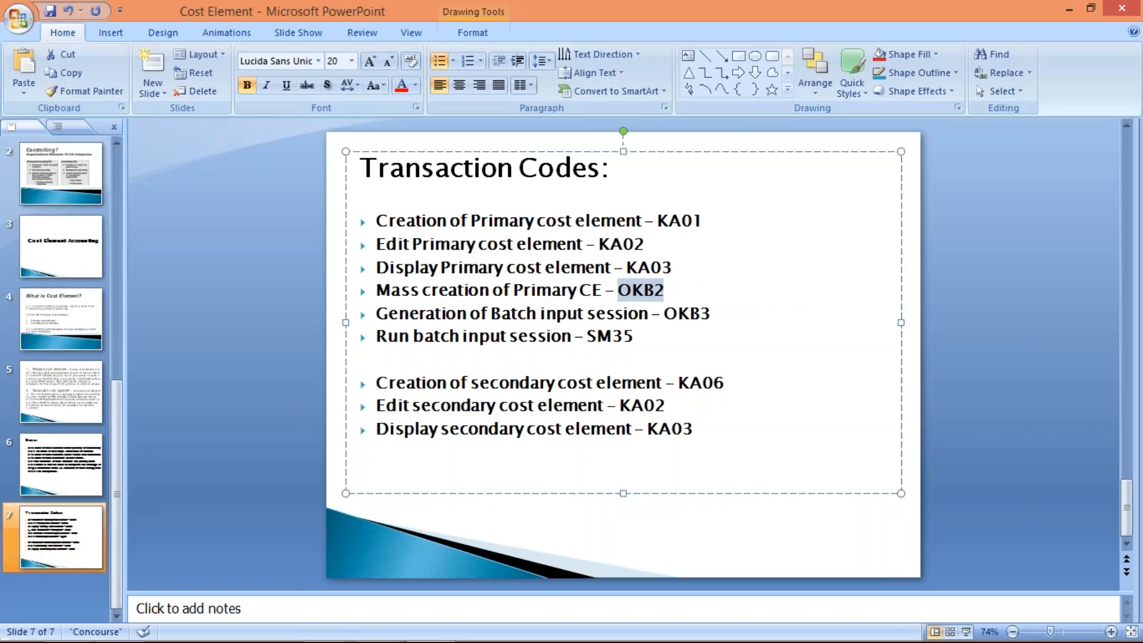
- Check the code for displaying primary cost elements on the PowerPoint slide and start transaction KA03 in SAP
key(alt+Tab)
key(alt+Tab)
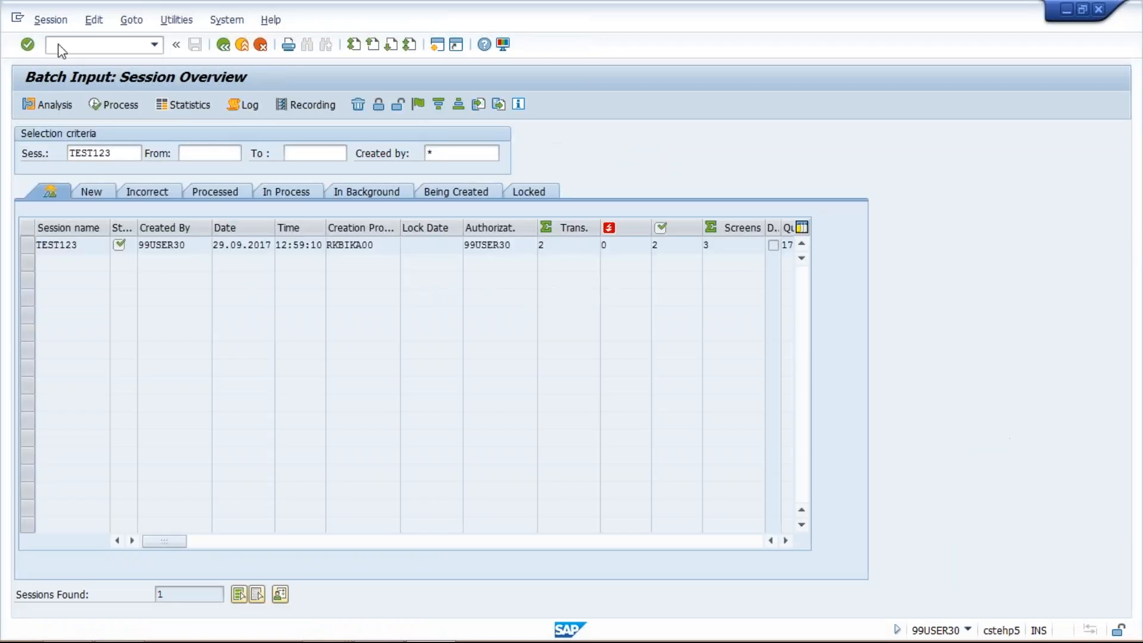
click(65, 45)
text(/N)
key(alt+Tab)
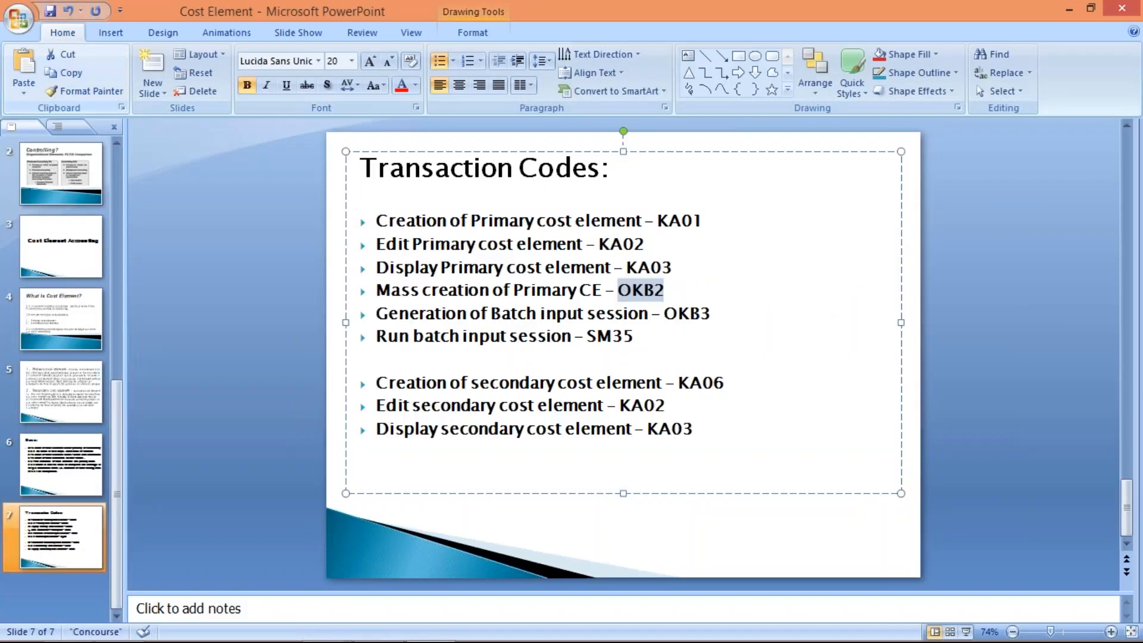
key(alt+Tab)
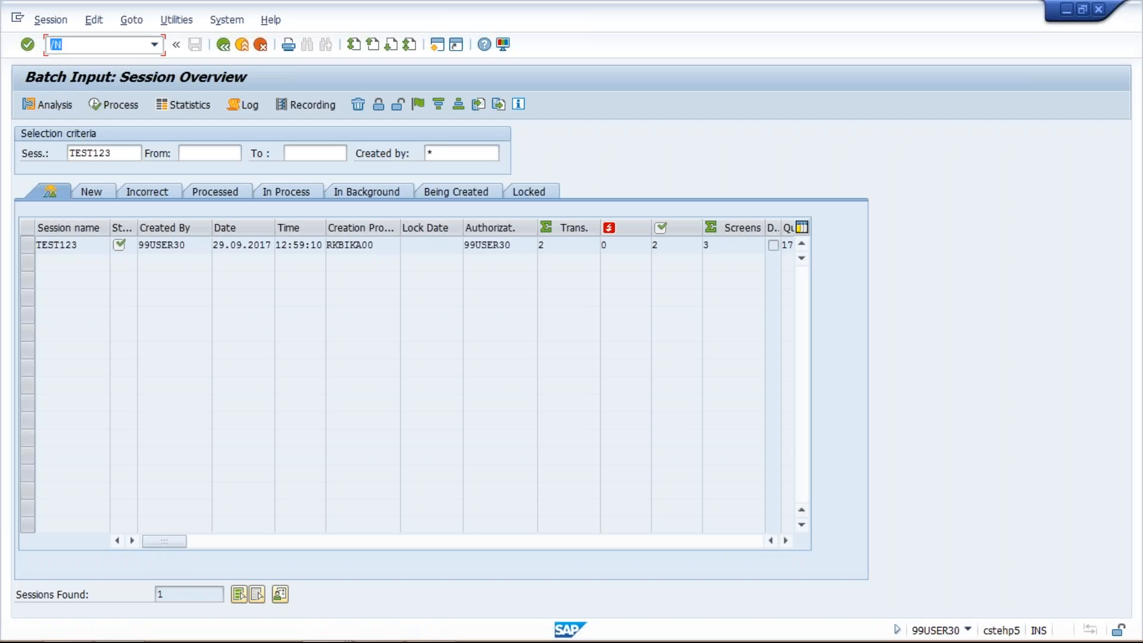
text(KA03)
key(Return)
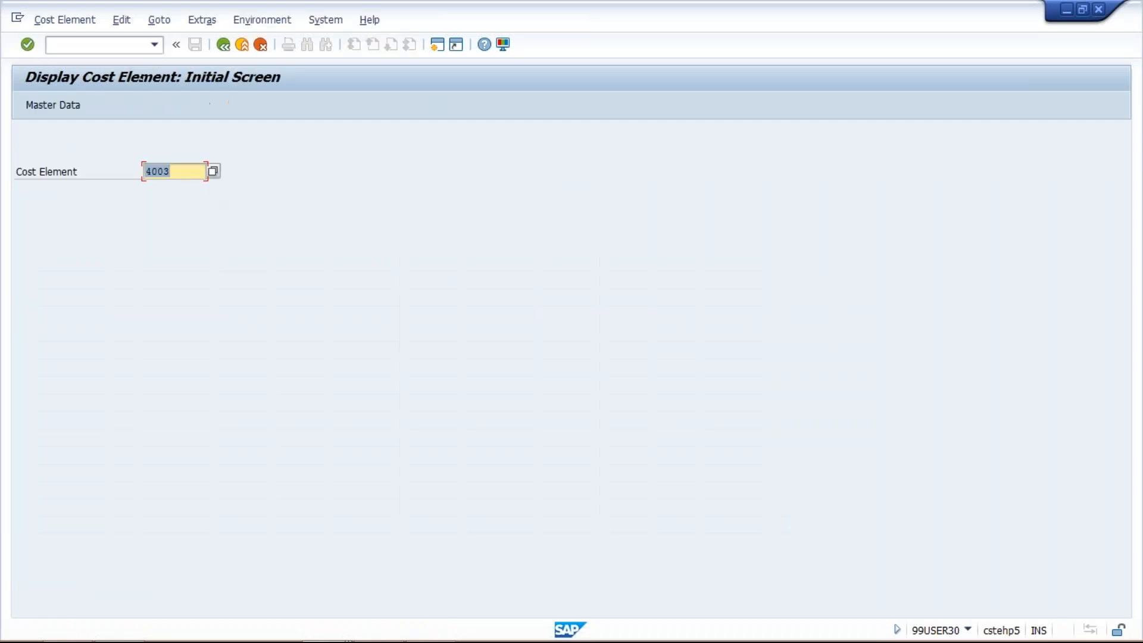
- Check the expense accounts in the G/L account display, view cost element 4003 in KA03 and return to its initial screen
mouse_move(394, 636)
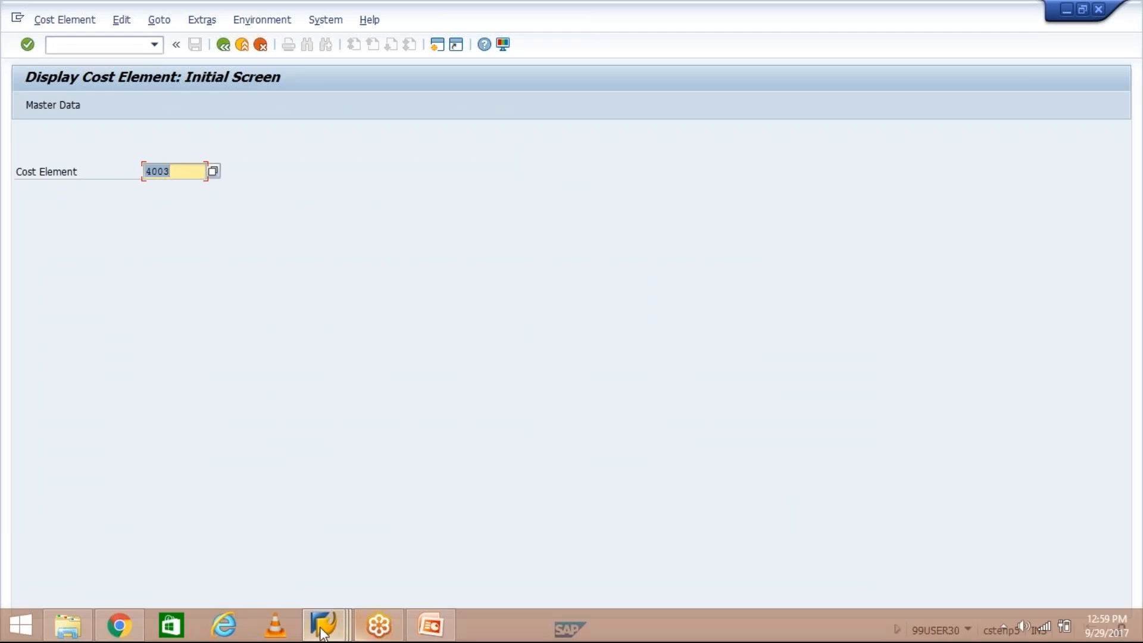
click(436, 633)
click(437, 633)
click(436, 633)
mouse_move(342, 636)
click(434, 539)
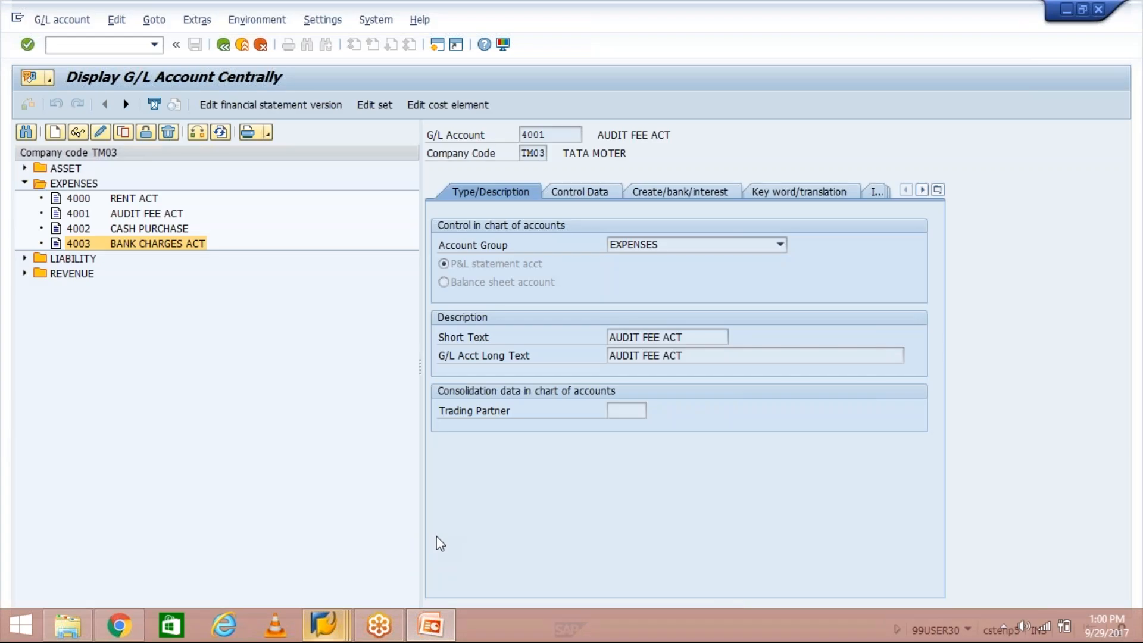
key(alt+Tab)
key(alt+Tab)
key(alt+Tab)
key(alt+Tab)
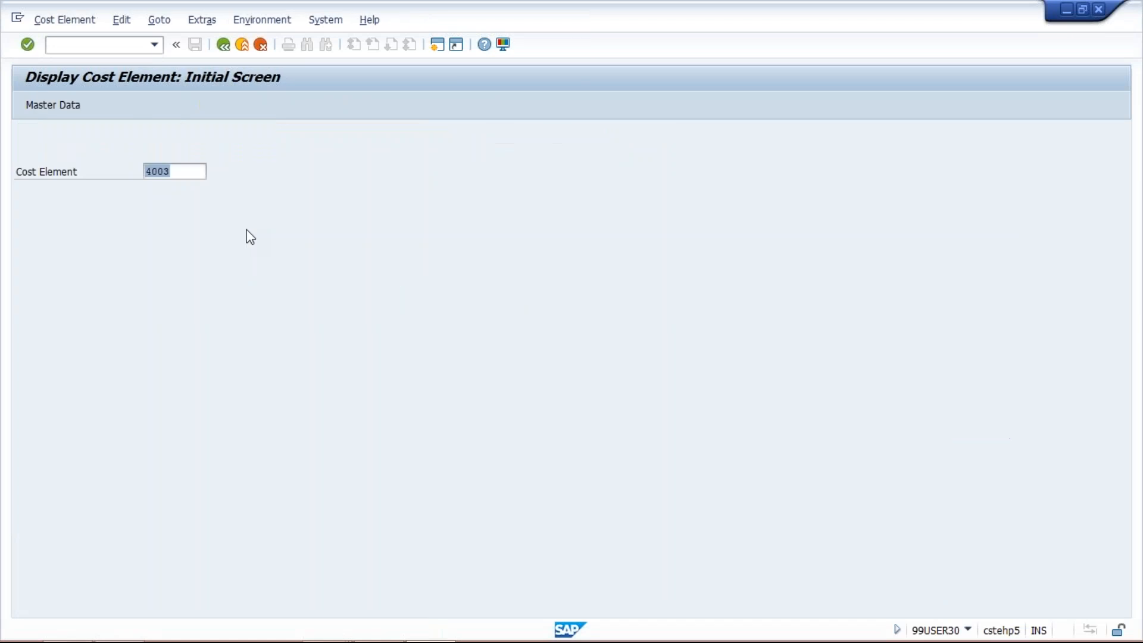
key(Return)
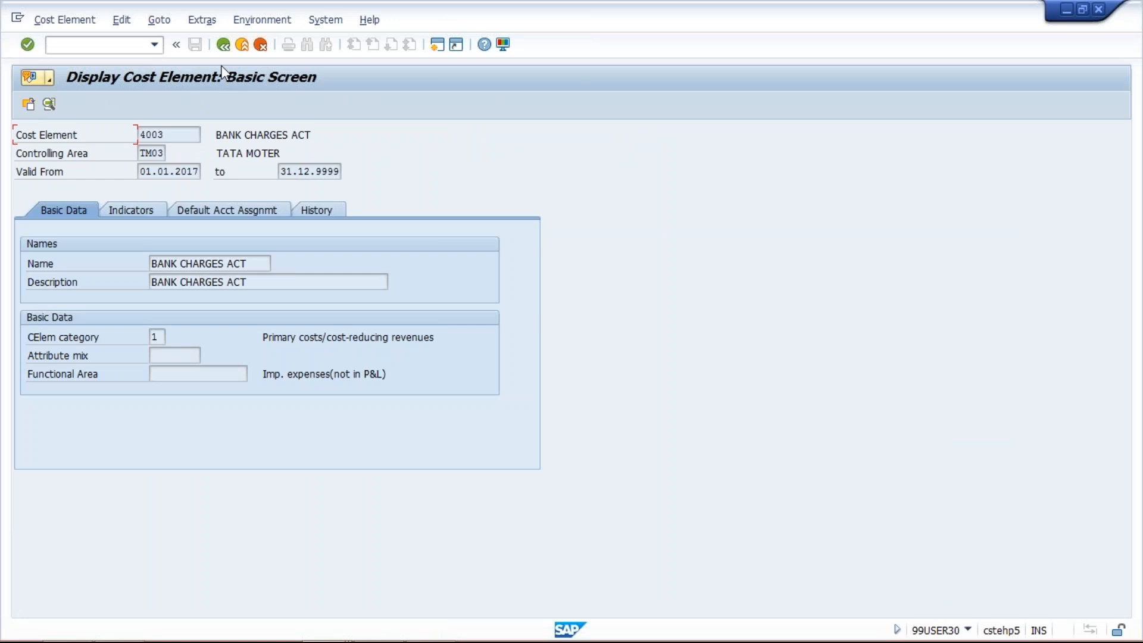
click(224, 45)
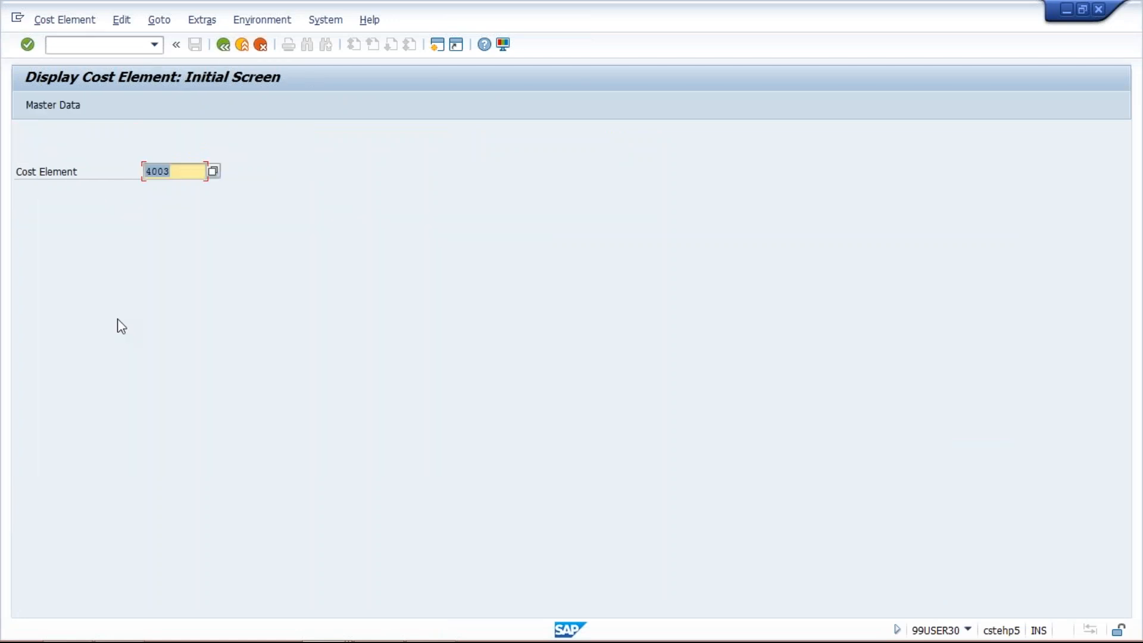
- Try to display cost element 4002
click(186, 171)
key(BackSpace)
text(2)
key(Return)
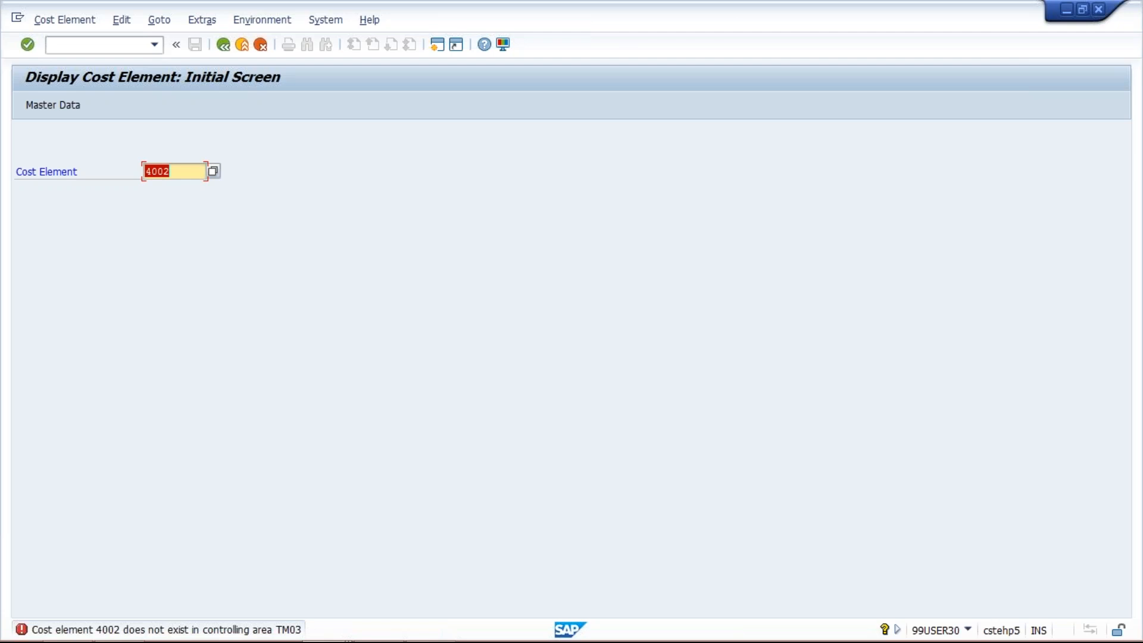
- Expand the REVENUE group in the G/L account display to review its accounts
key(alt+Tab)
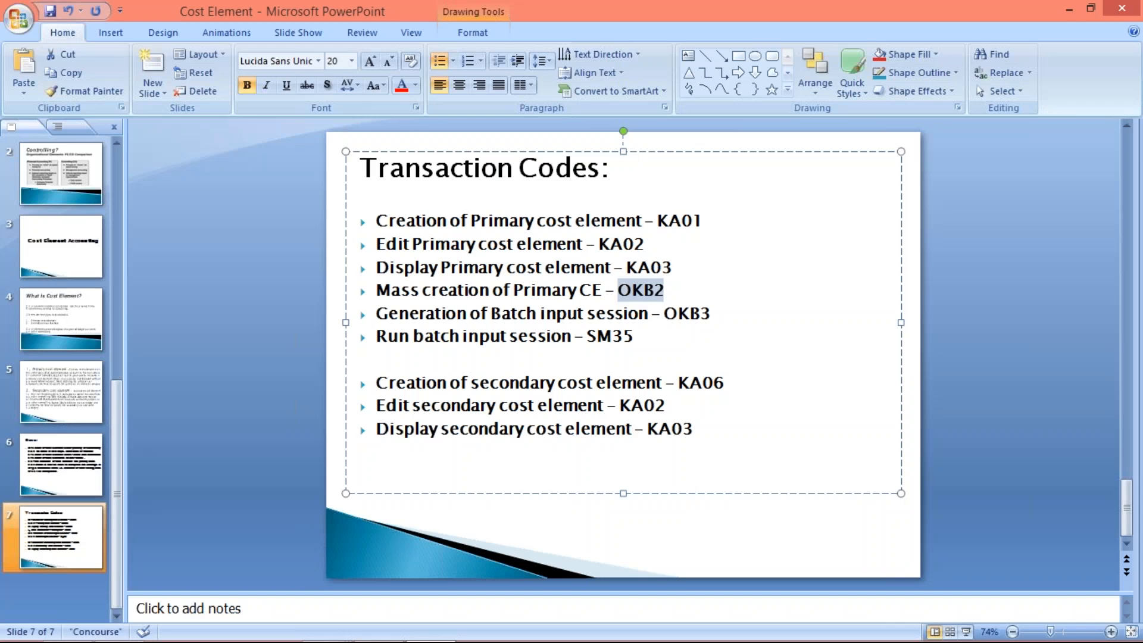
key(alt+Tab)
key(alt+Tab)
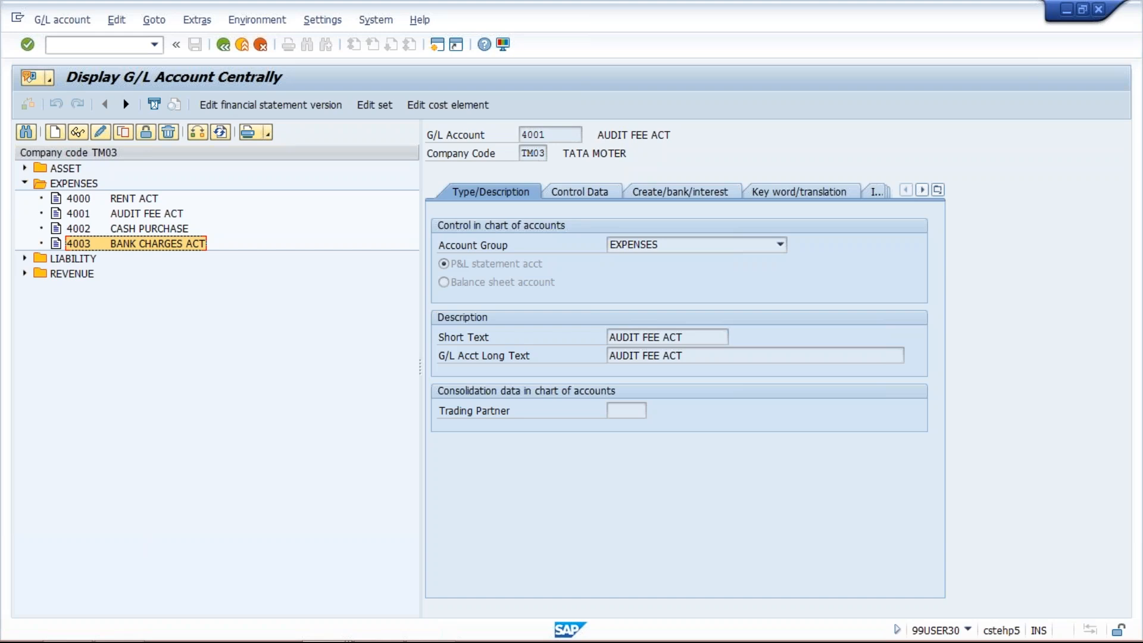
click(23, 274)
click(86, 293)
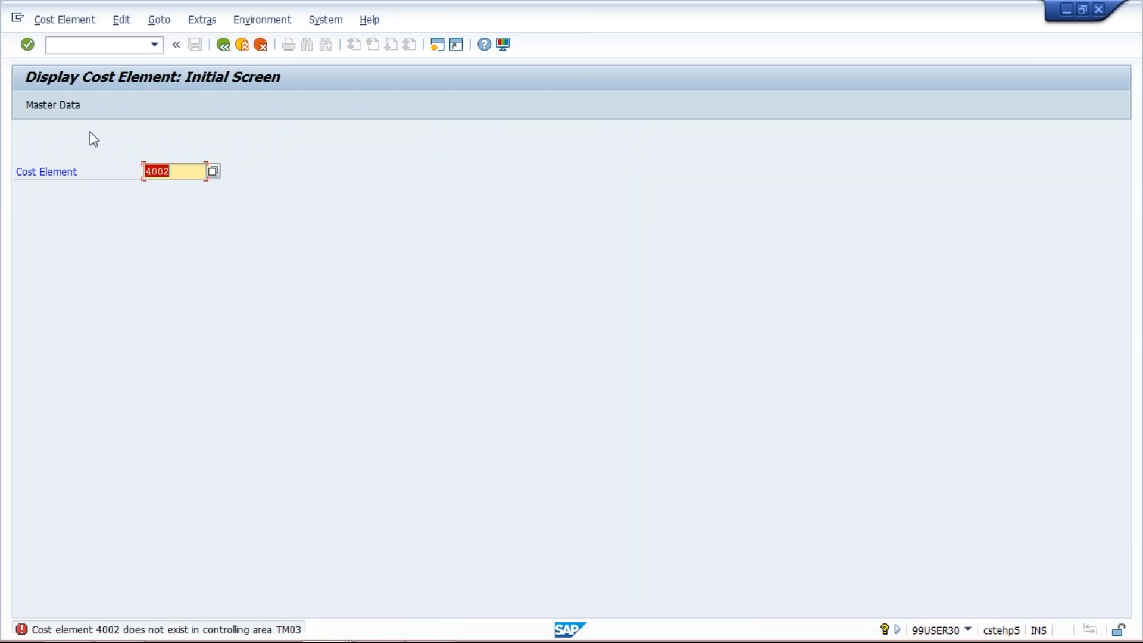
- Start transaction OKB2 from the cost element display session and open the default settings for chart of accounts TCOA
click(154, 45)
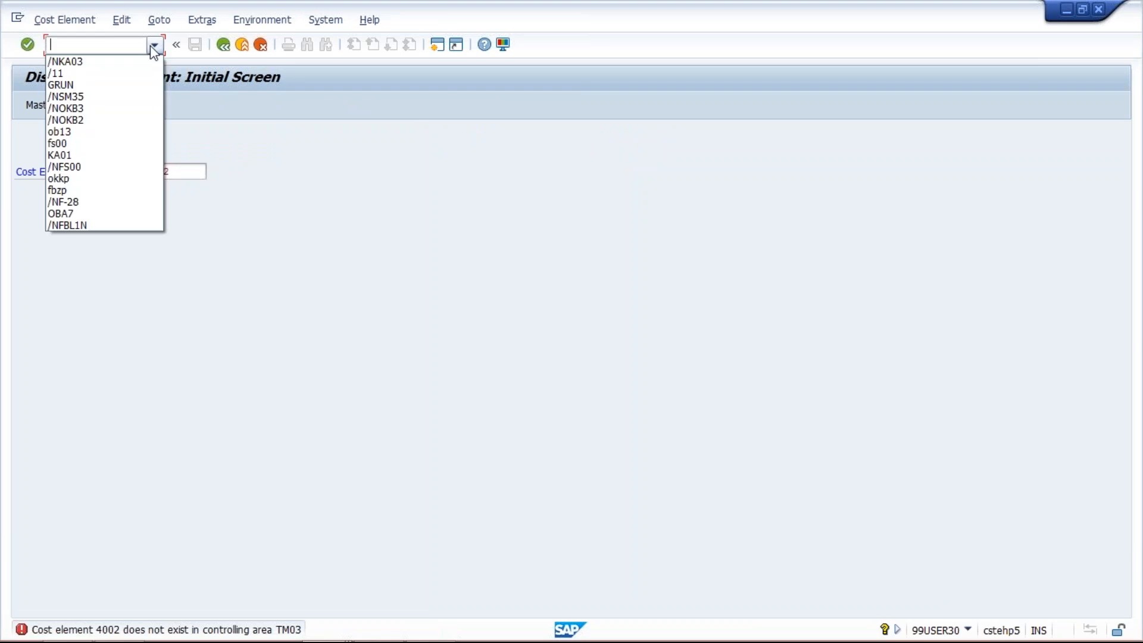
click(123, 116)
key(Return)
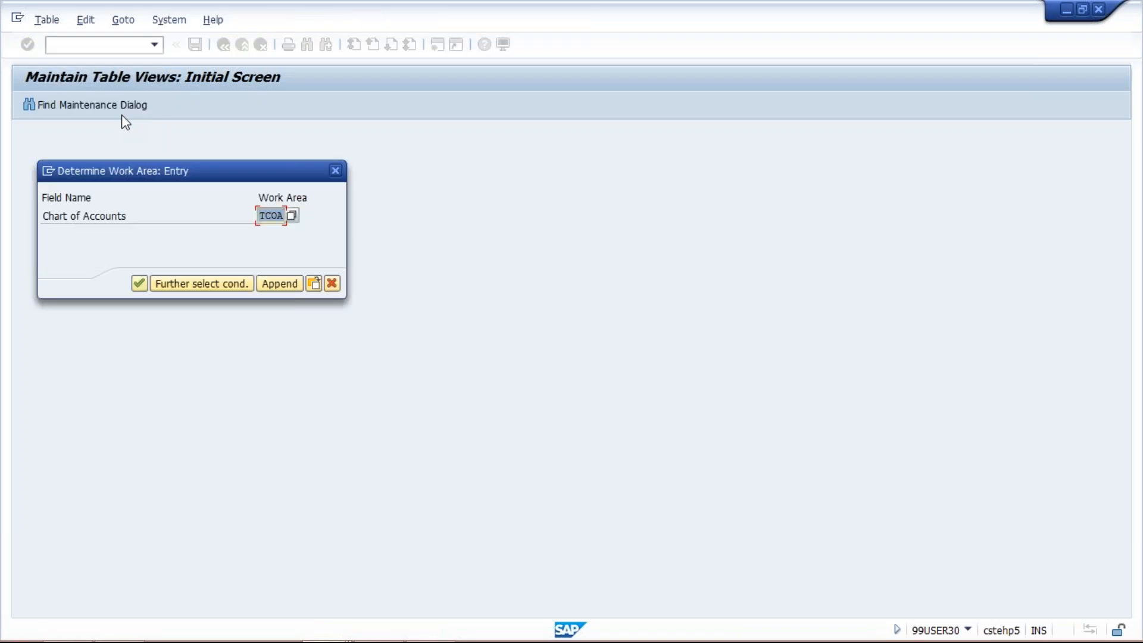
key(Return)
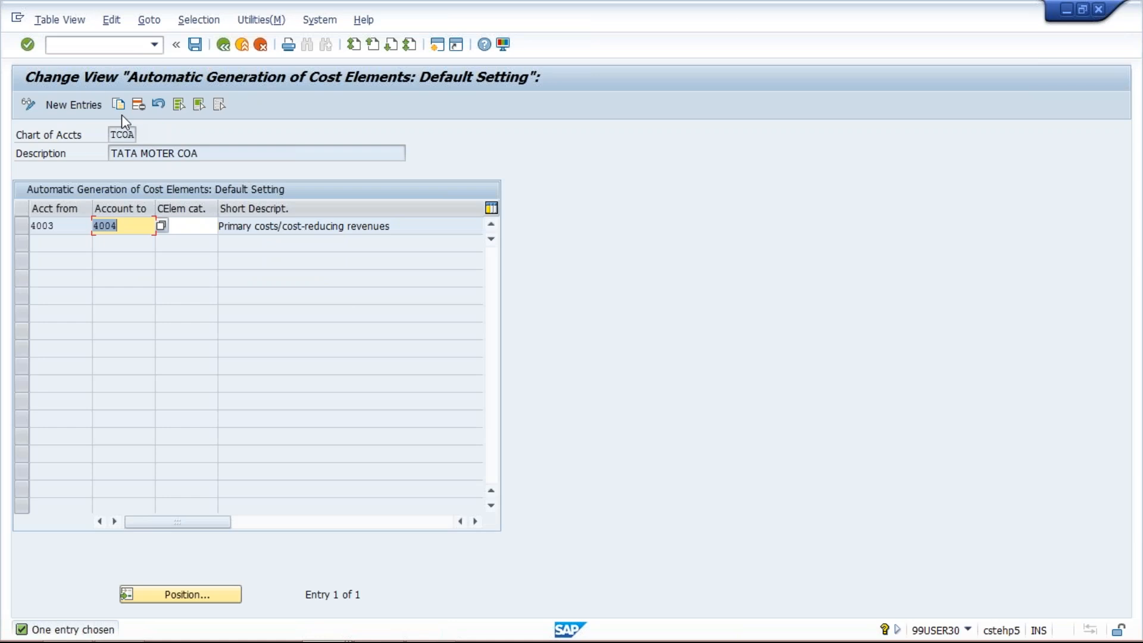
- Add a new automatic generation entry from account 4002 to 4002 with cost element category 1
click(88, 106)
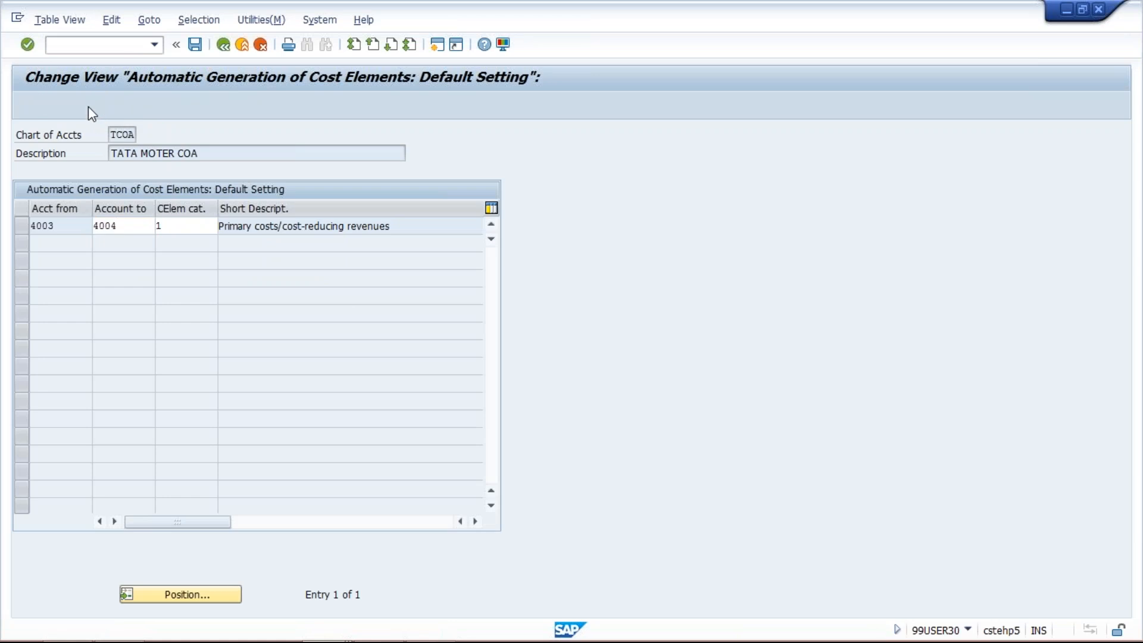
text(2)
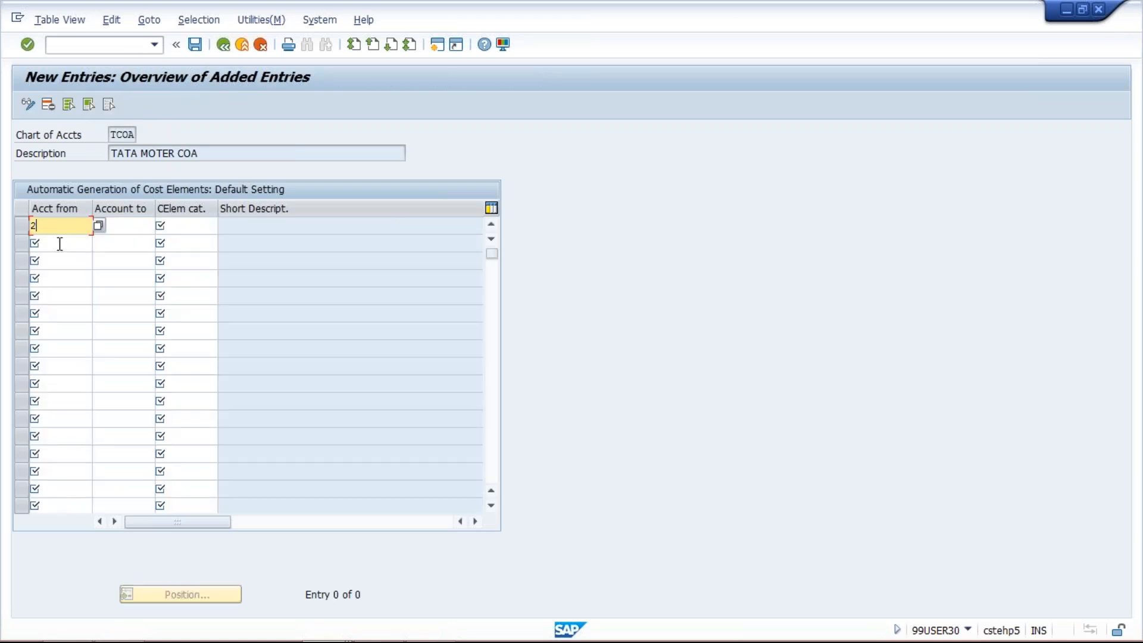
key(BackSpace)
text(4002)
key(Tab)
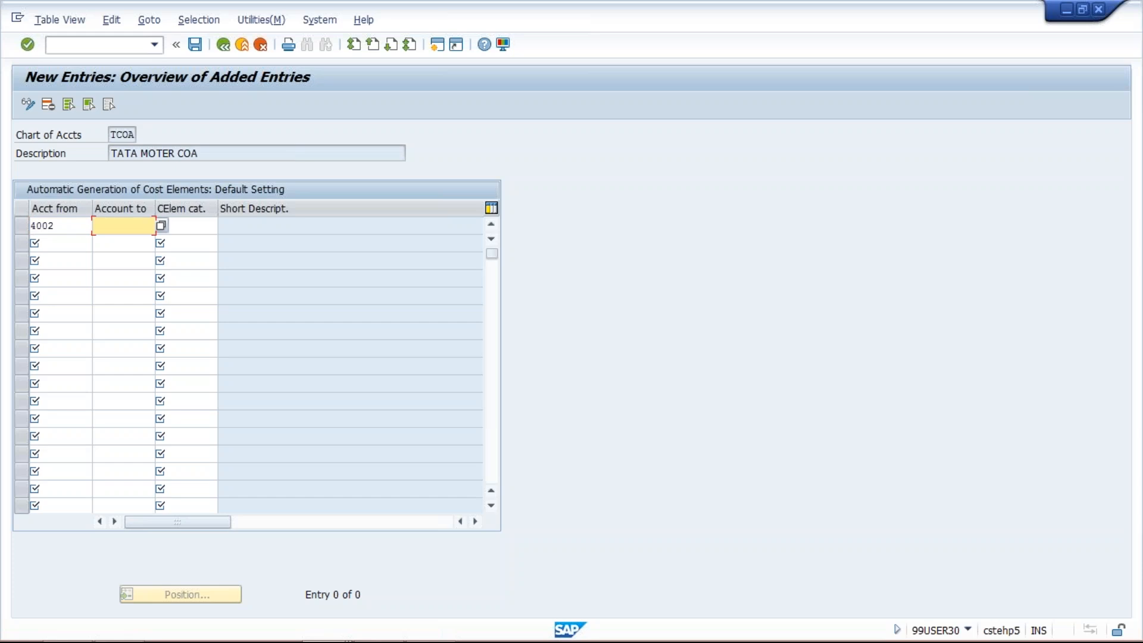
text(4002)
key(Tab)
text(1)
key(Tab)
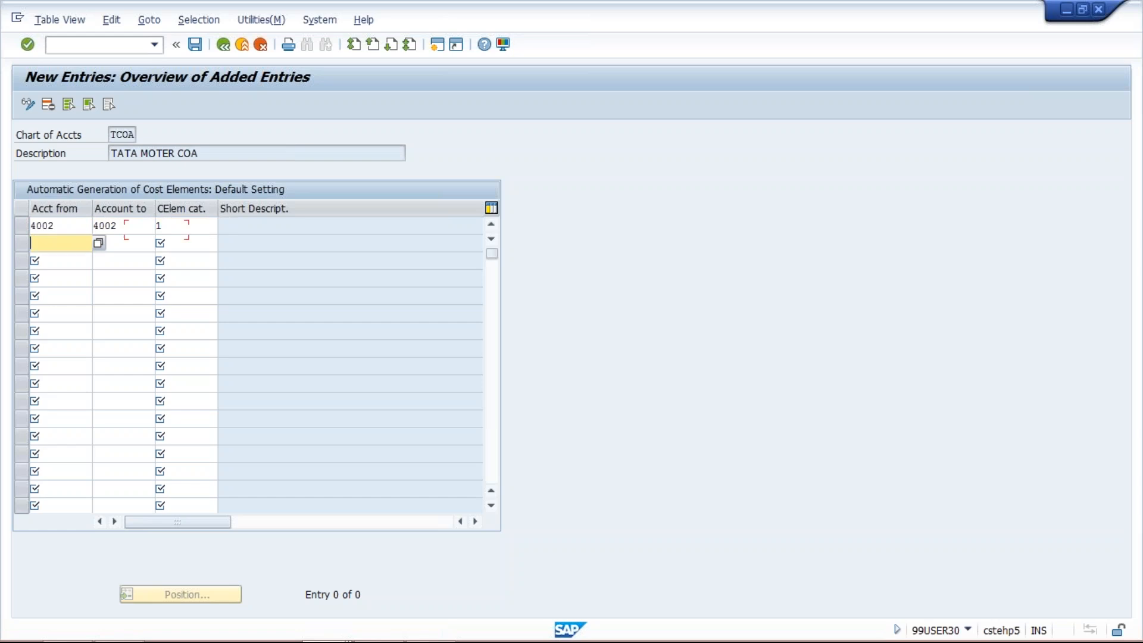
- Add an entry for revenue accounts 3000 to 3003 with cost element category 1 and save the entries to the proposed customizing request
key(alt+Tab)
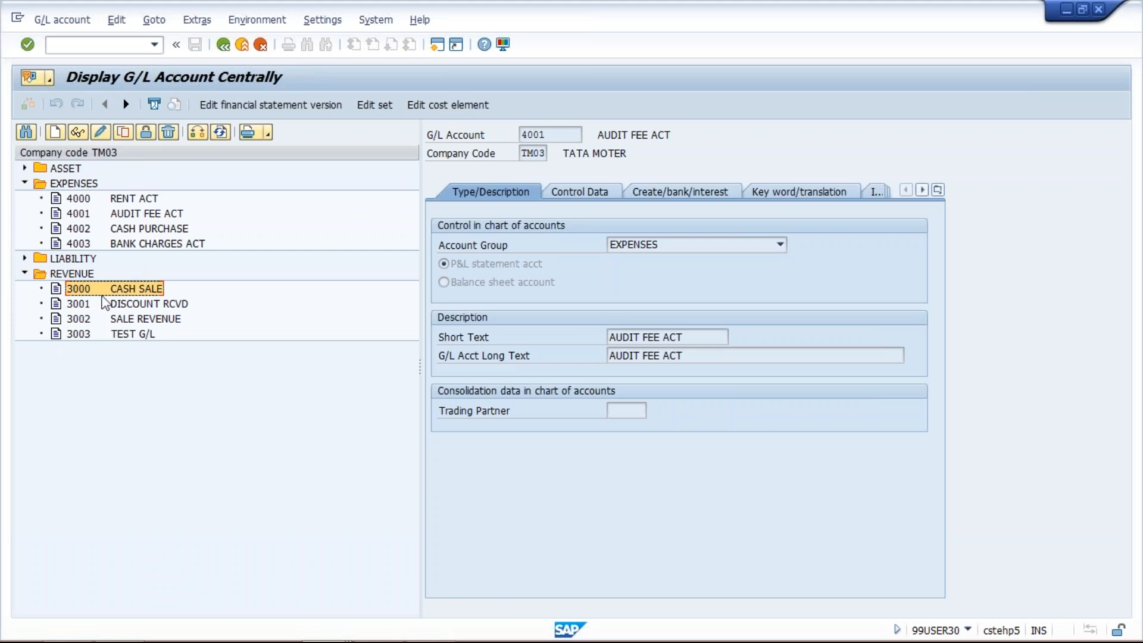
key(alt+Tab)
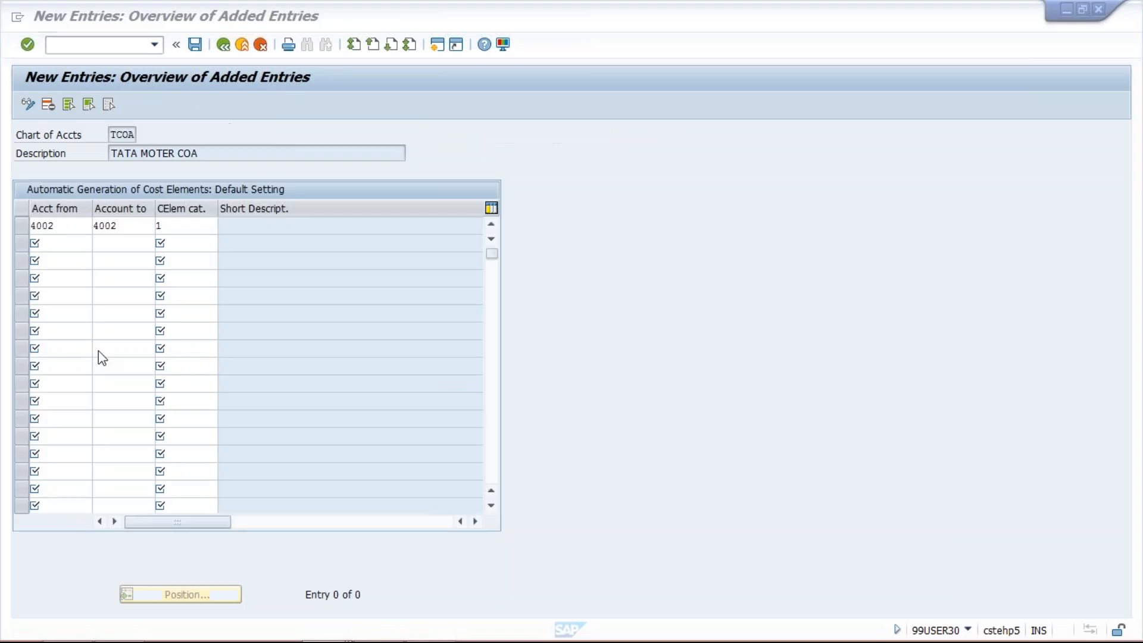
click(52, 247)
text(3006)
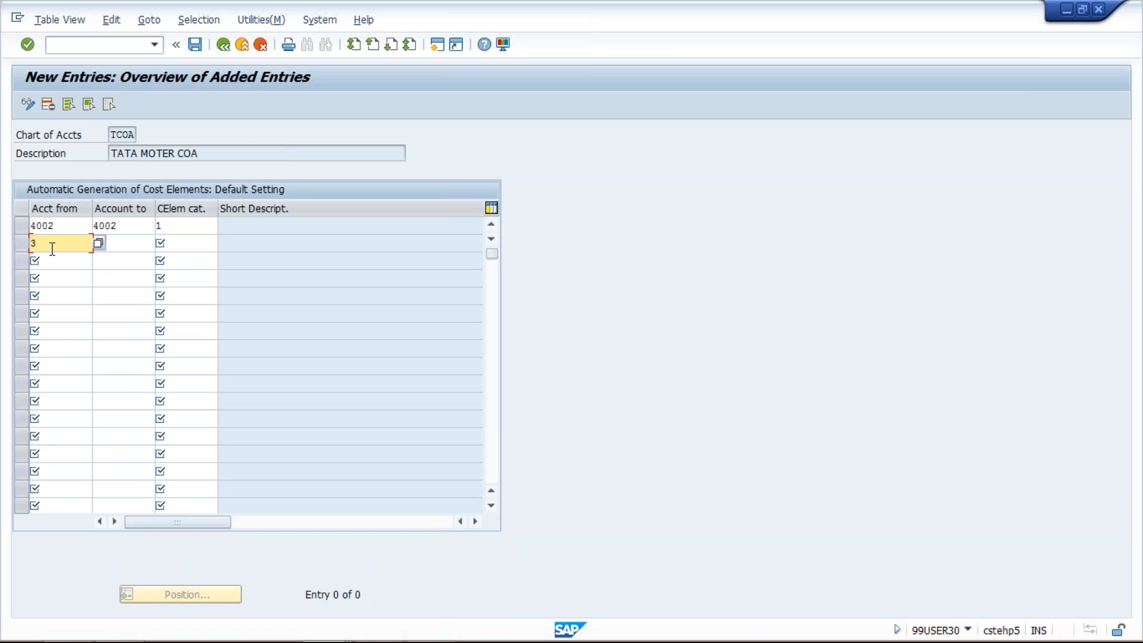
key(Tab)
text(3003)
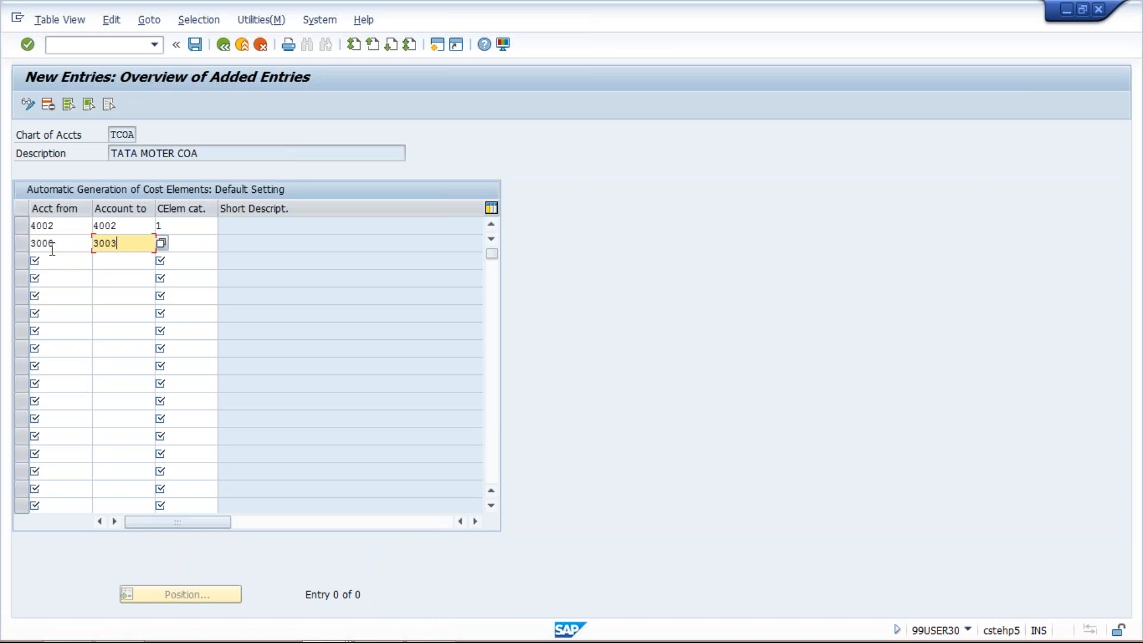
key(Tab)
text(1)
key(Return)
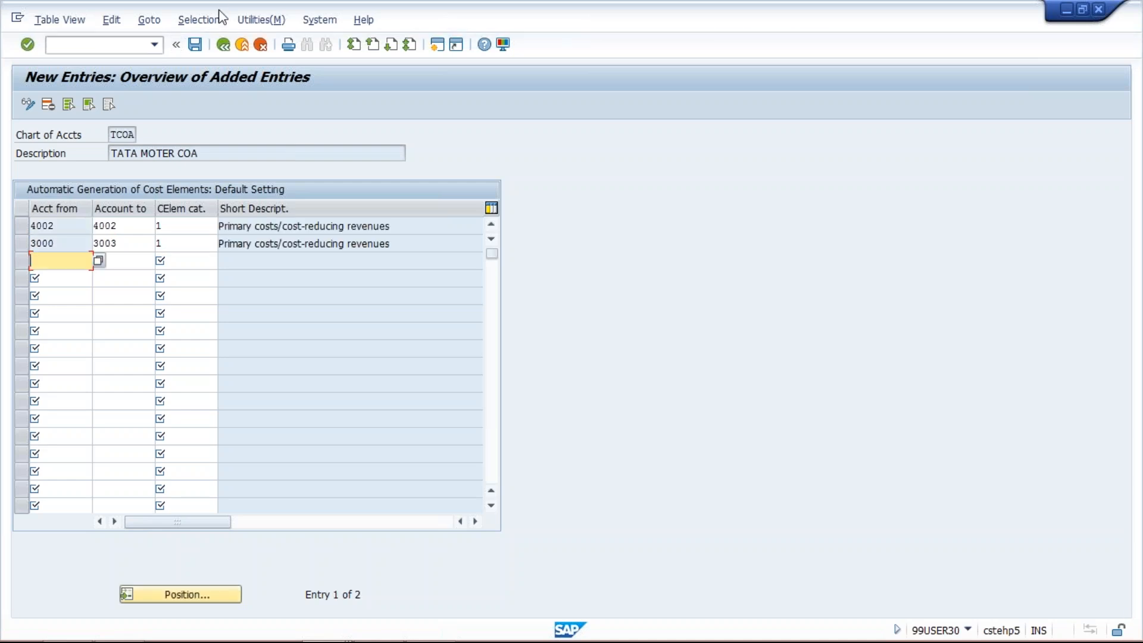
click(195, 45)
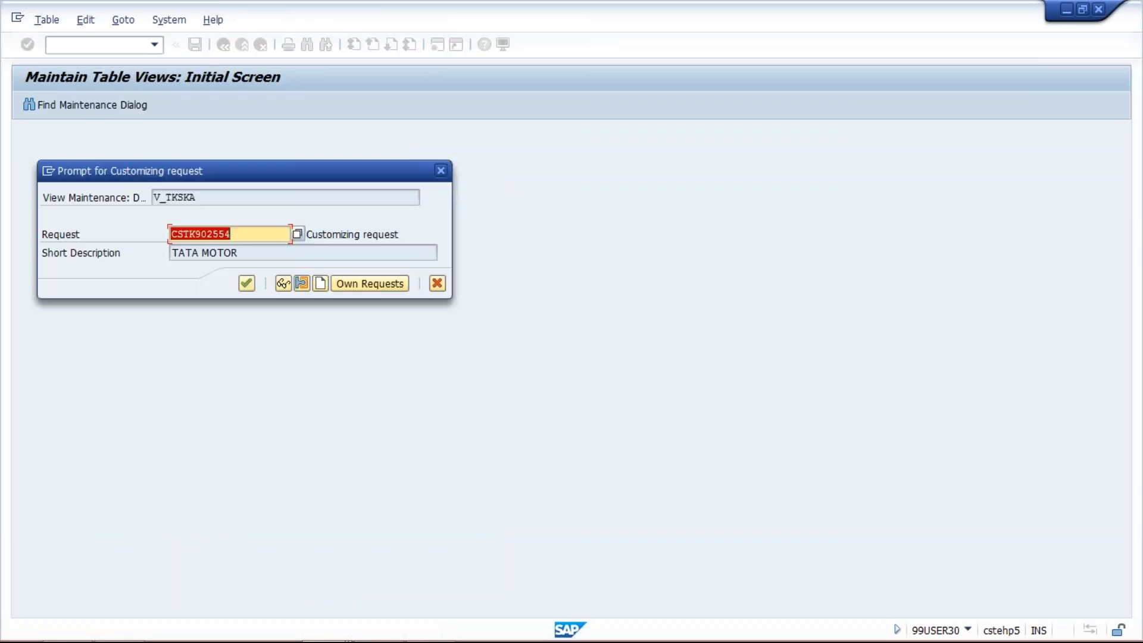
key(Return)
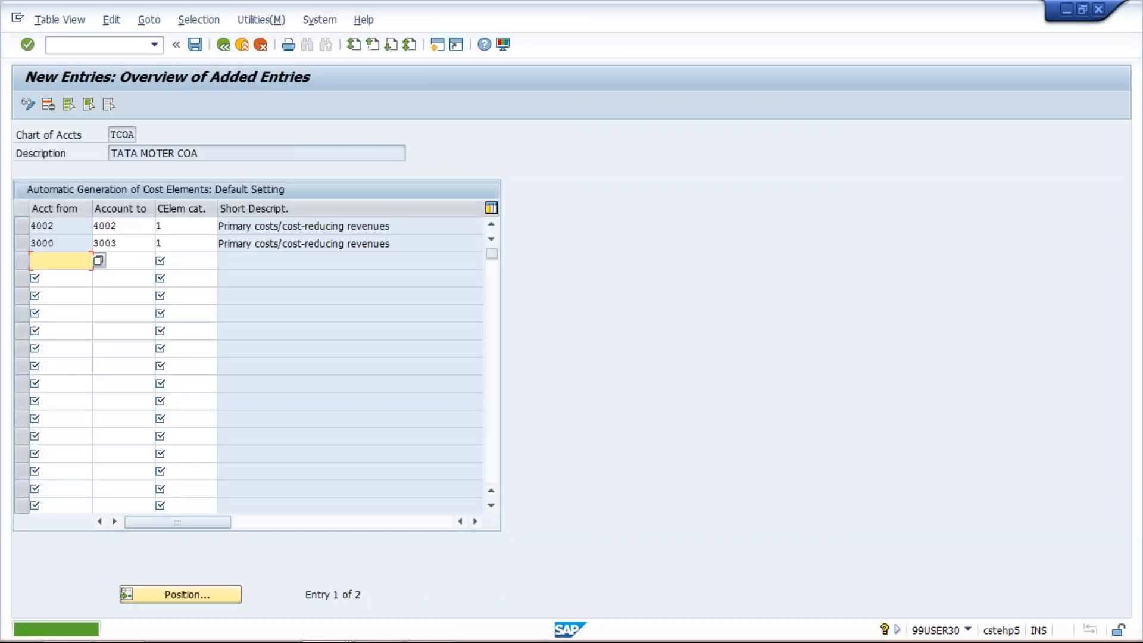
- Generate a batch input session in OKB3 for controlling area TM03, valid 01.01.2017 to 31.12.9999, and return to the selection screen
click(156, 45)
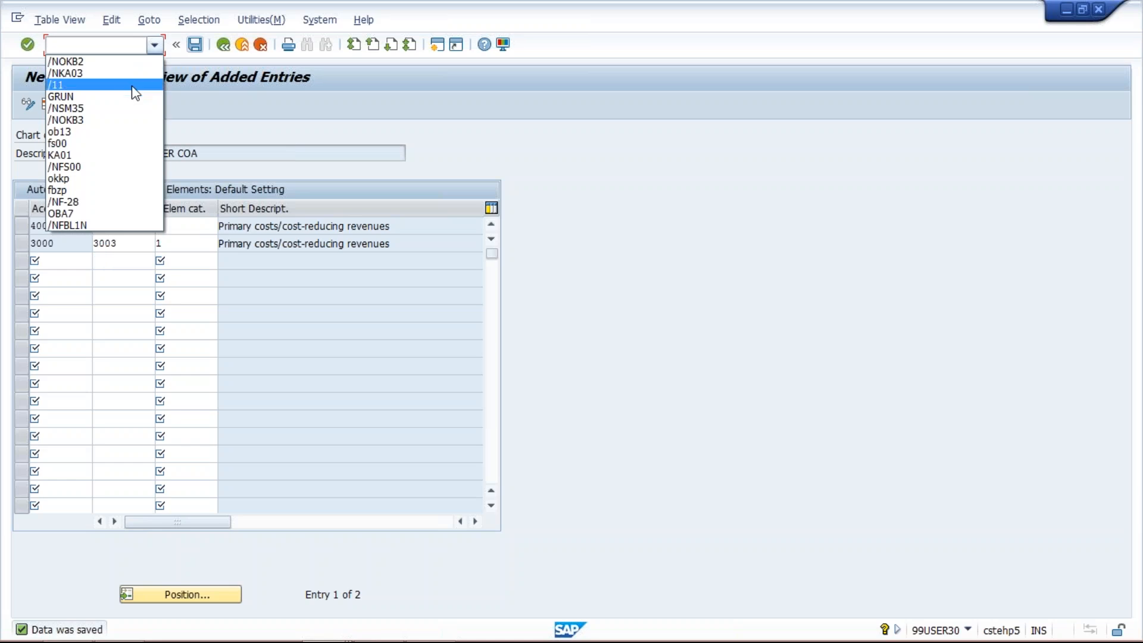
click(132, 120)
key(Return)
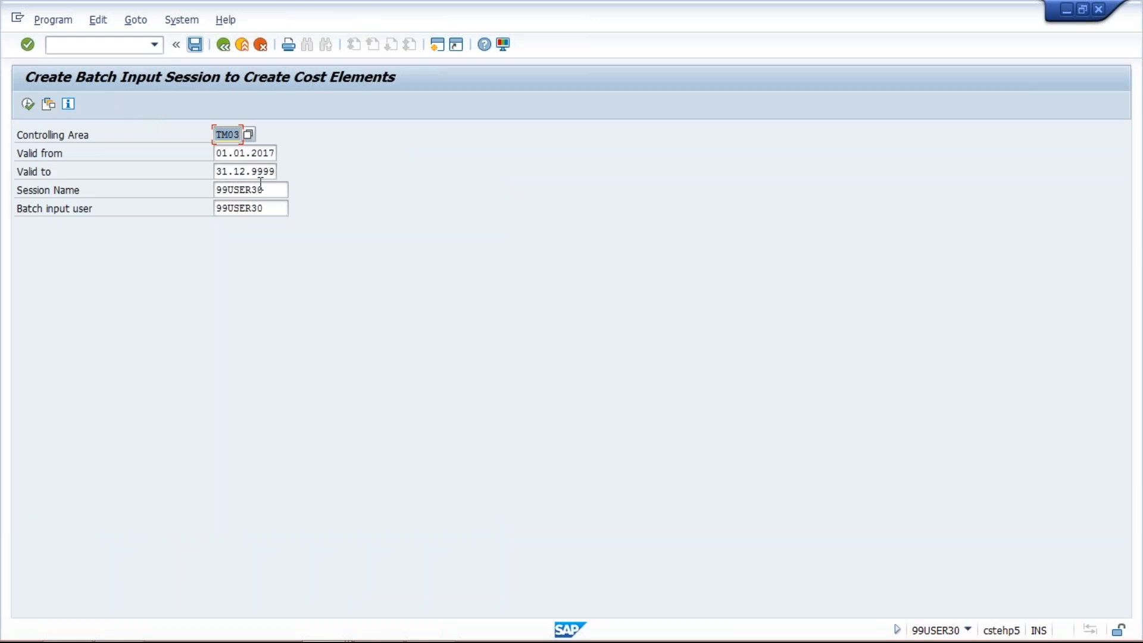
click(27, 106)
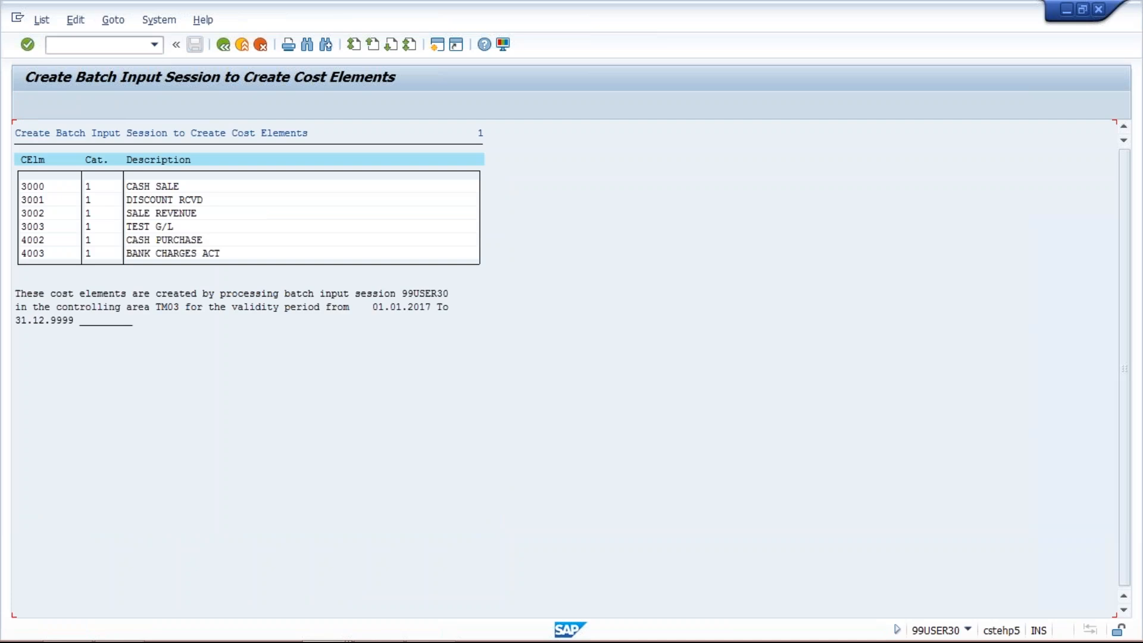
click(223, 45)
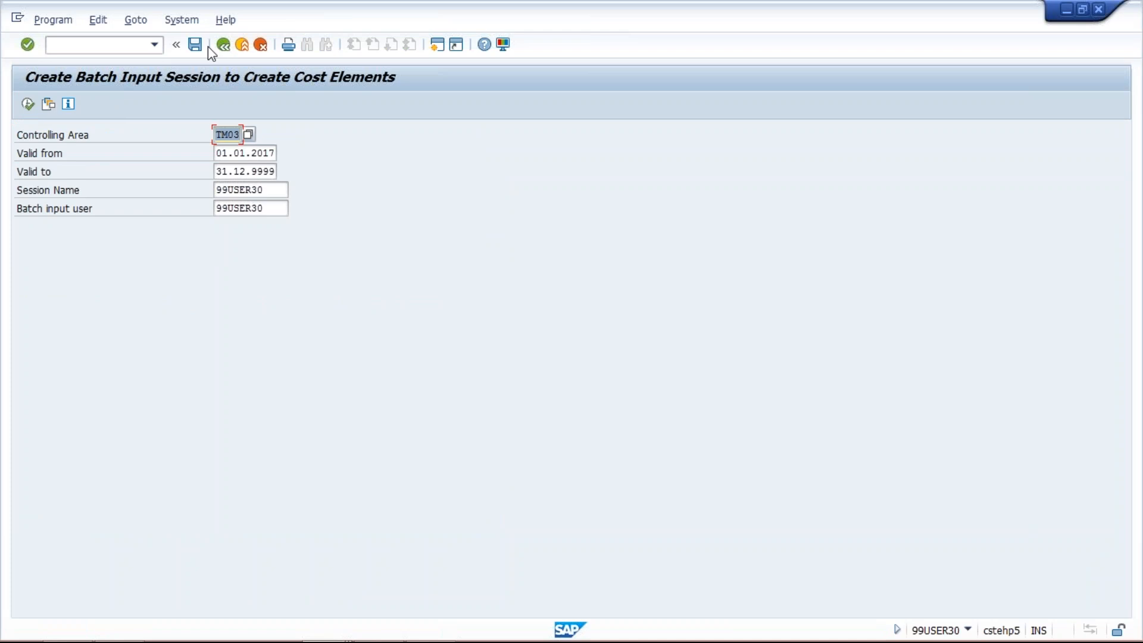
- Start transaction SM35 and process the new batch input session dated 29.09.2017 in foreground mode
click(155, 45)
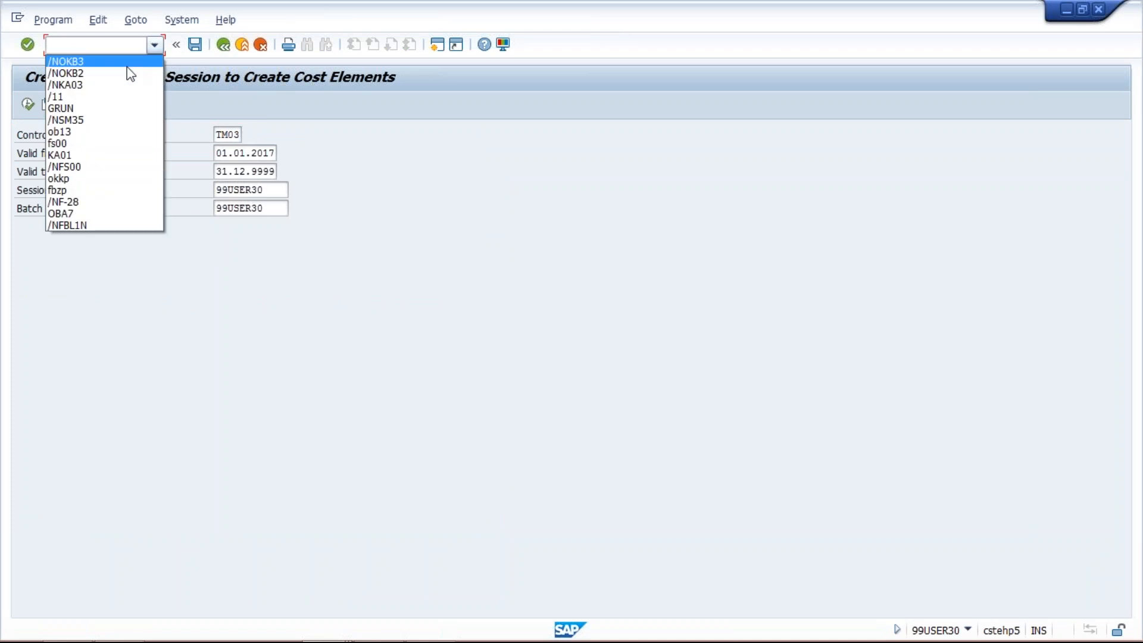
click(128, 120)
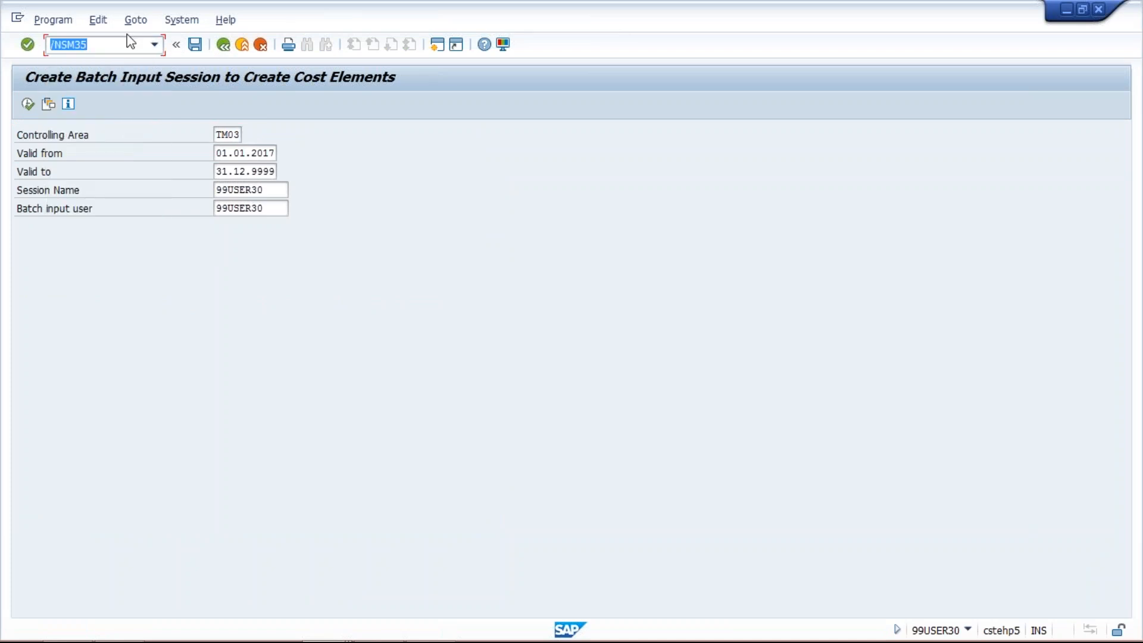
key(Return)
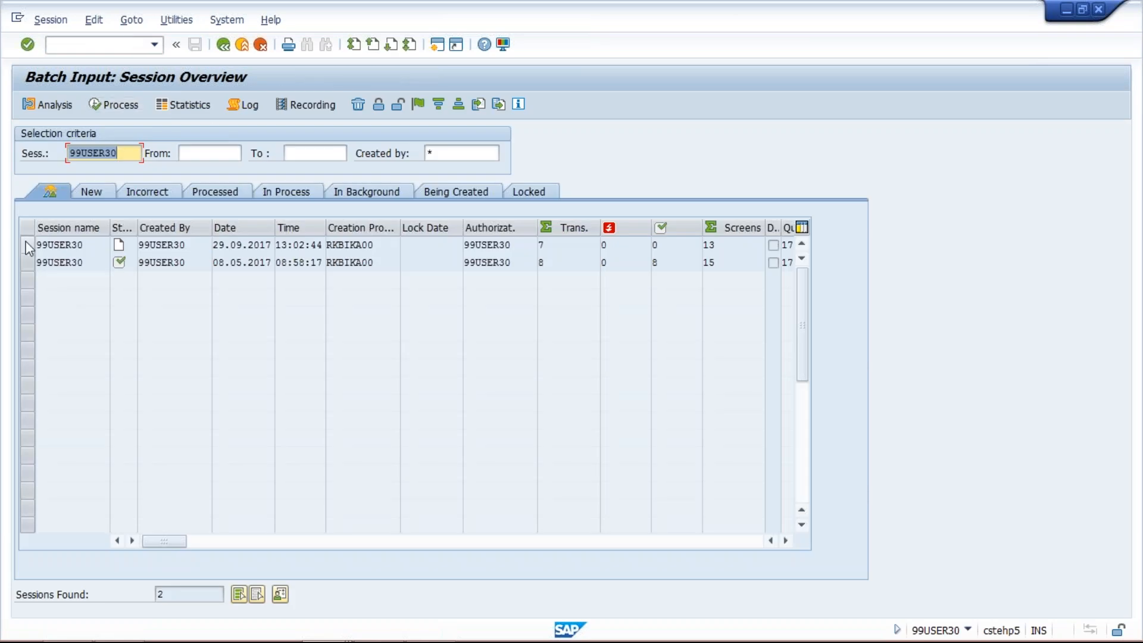
click(28, 245)
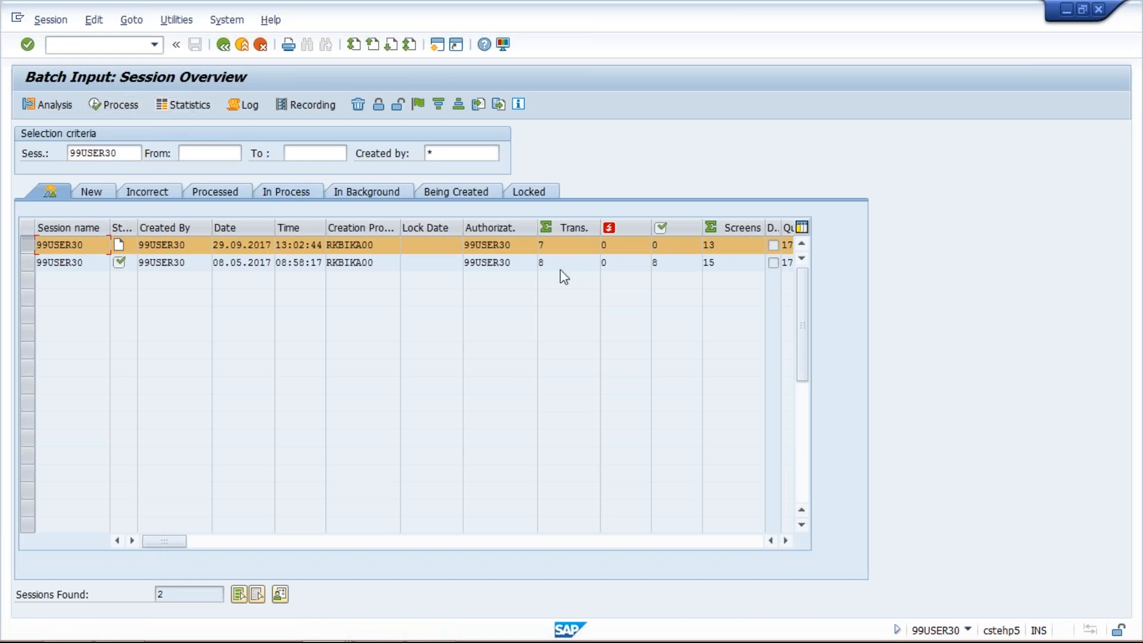
click(108, 104)
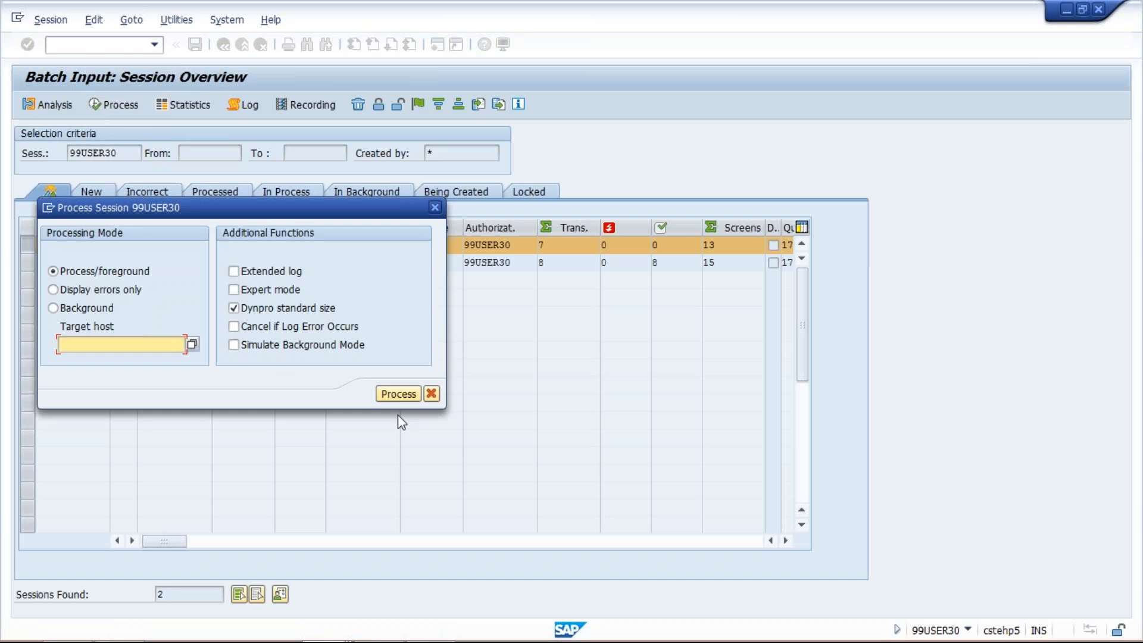
click(397, 392)
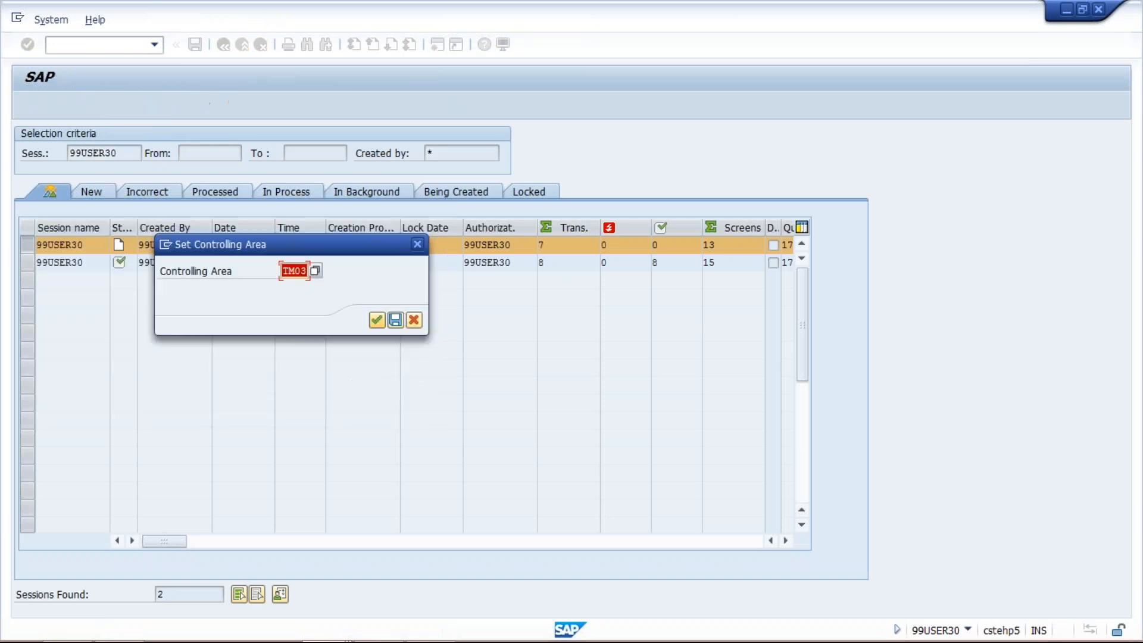
- Accept controlling area TM03 and run through the session's cost element creation screens, including revenue accounts 3002 and 3003
key(Return)
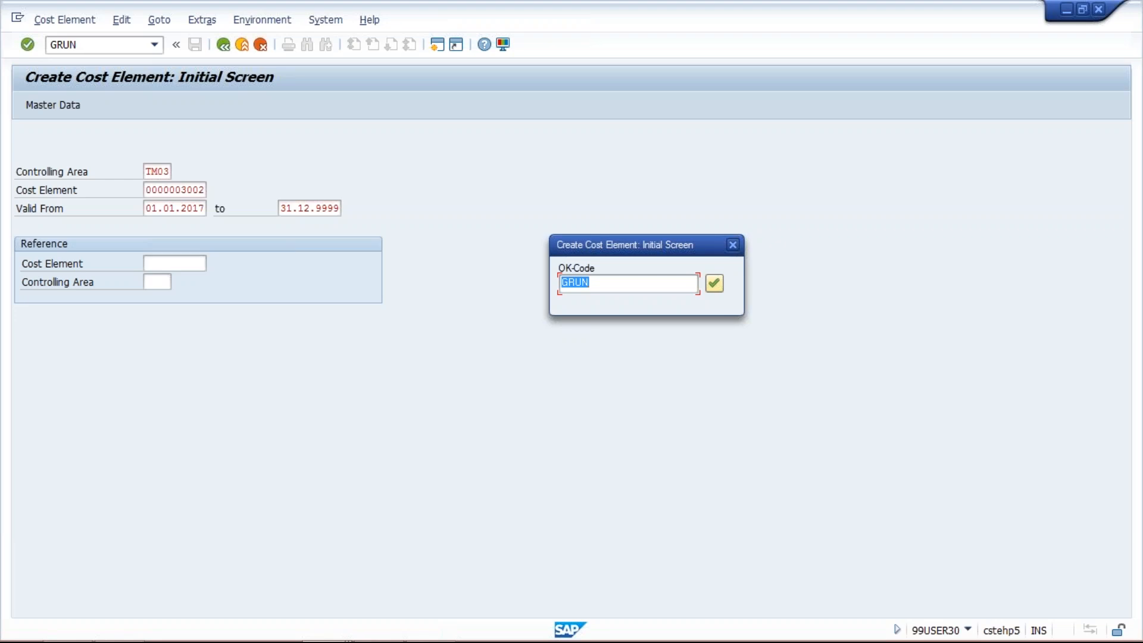
key(Return)
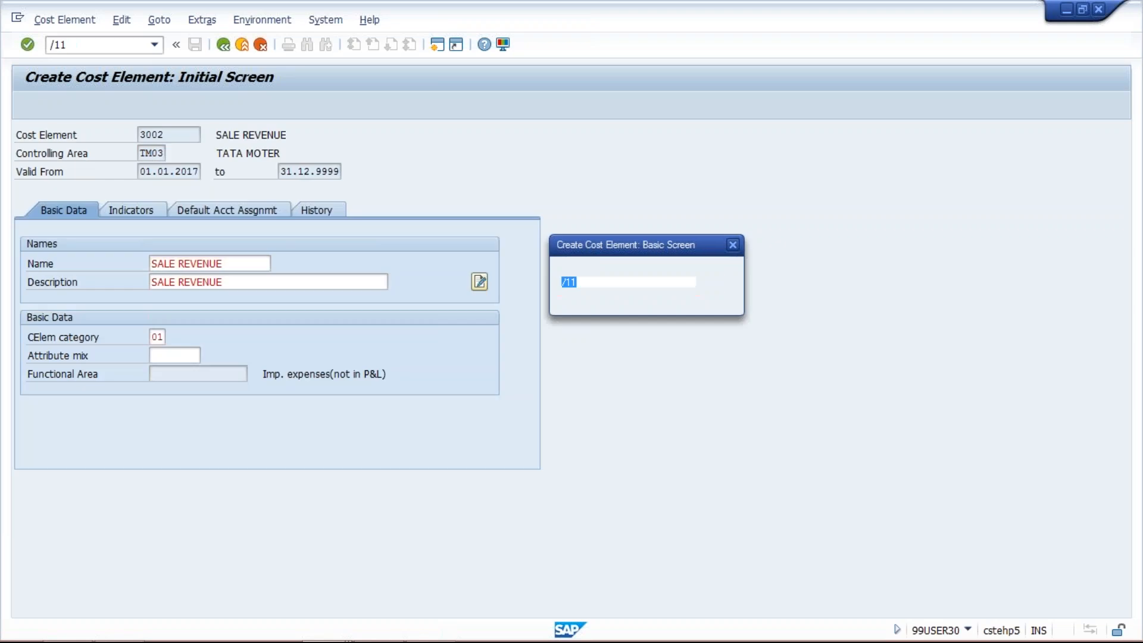
key(Return)
key(Return)
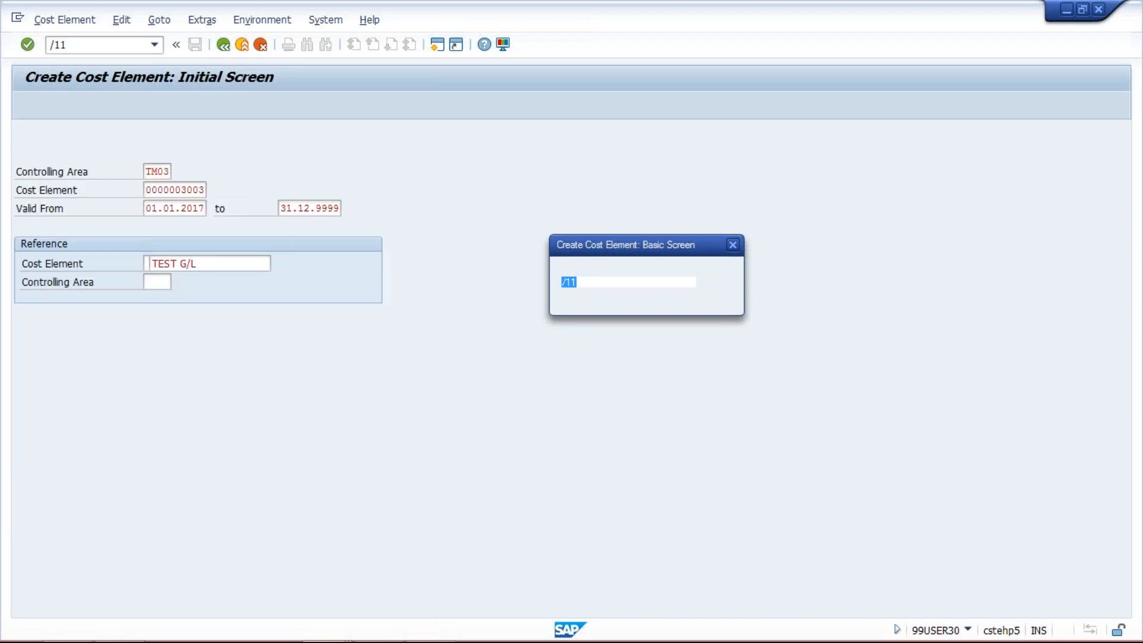
key(Return)
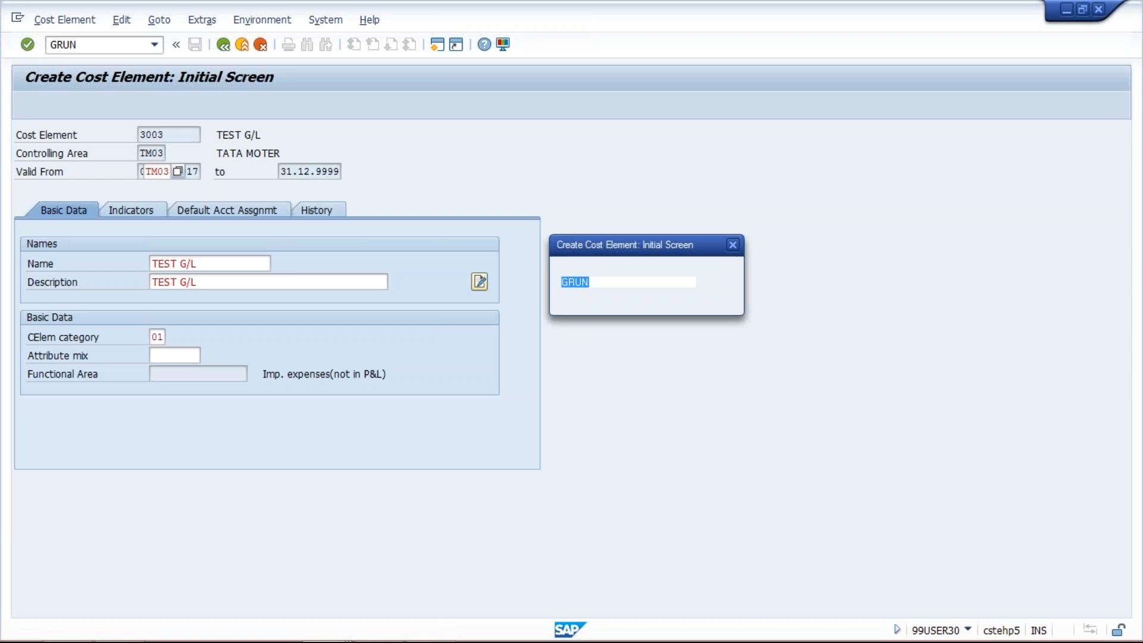
key(Return)
key(Return)
key(Return)
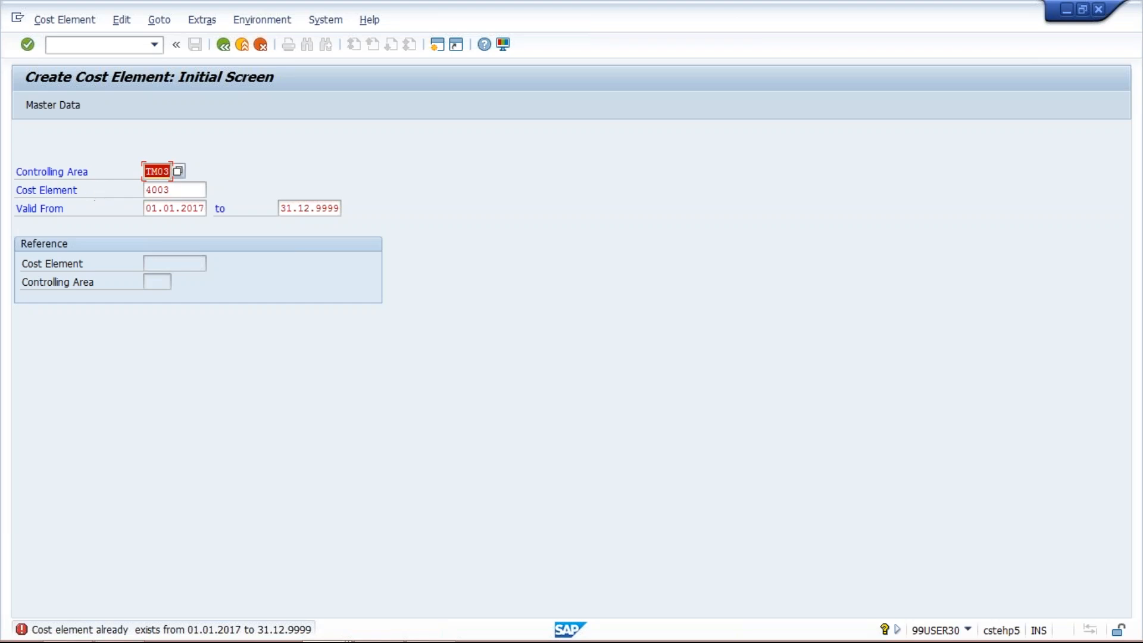
- Try to replace cost element 4003 with 4002 on the creation screen and check the TM03 expense accounts in the G/L account display
click(186, 190)
key(BackSpace)
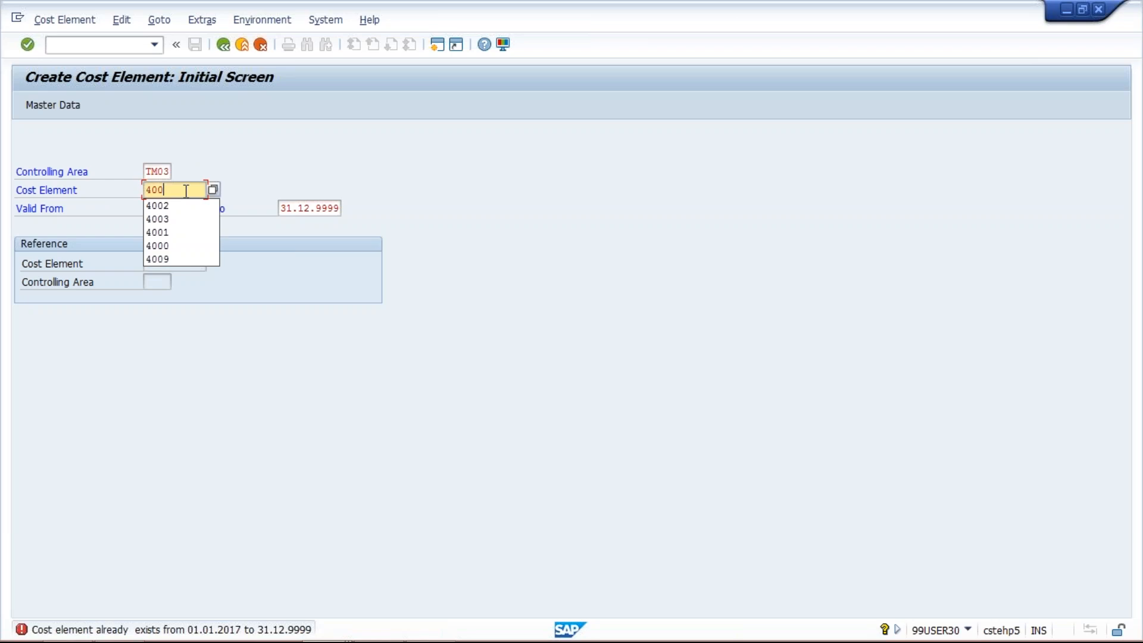
text(2)
key(Return)
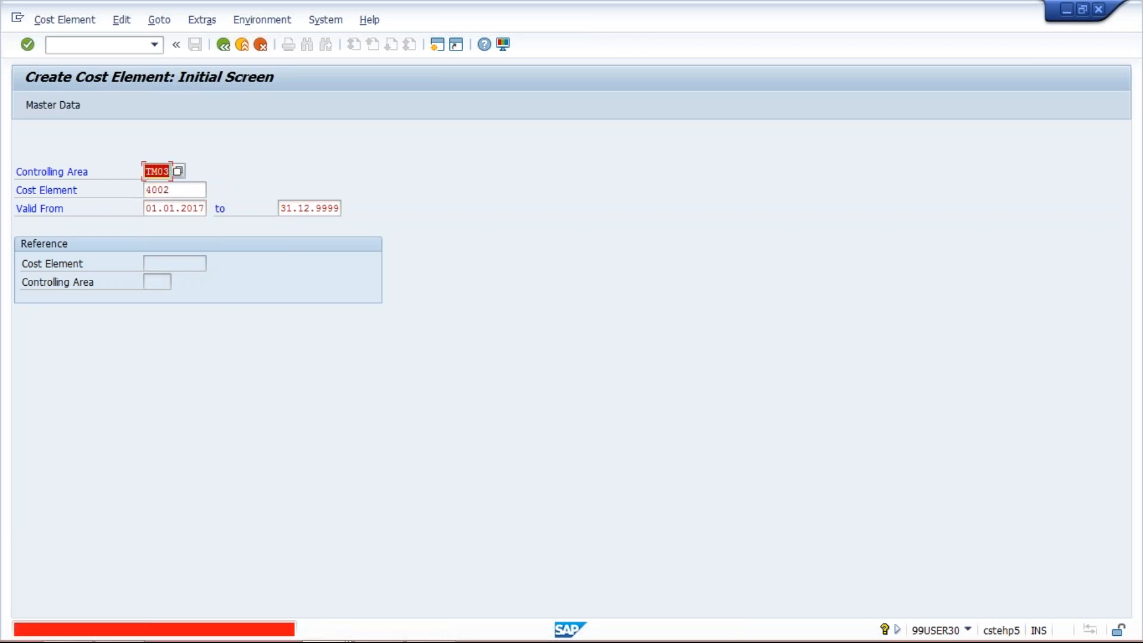
key(alt+Tab)
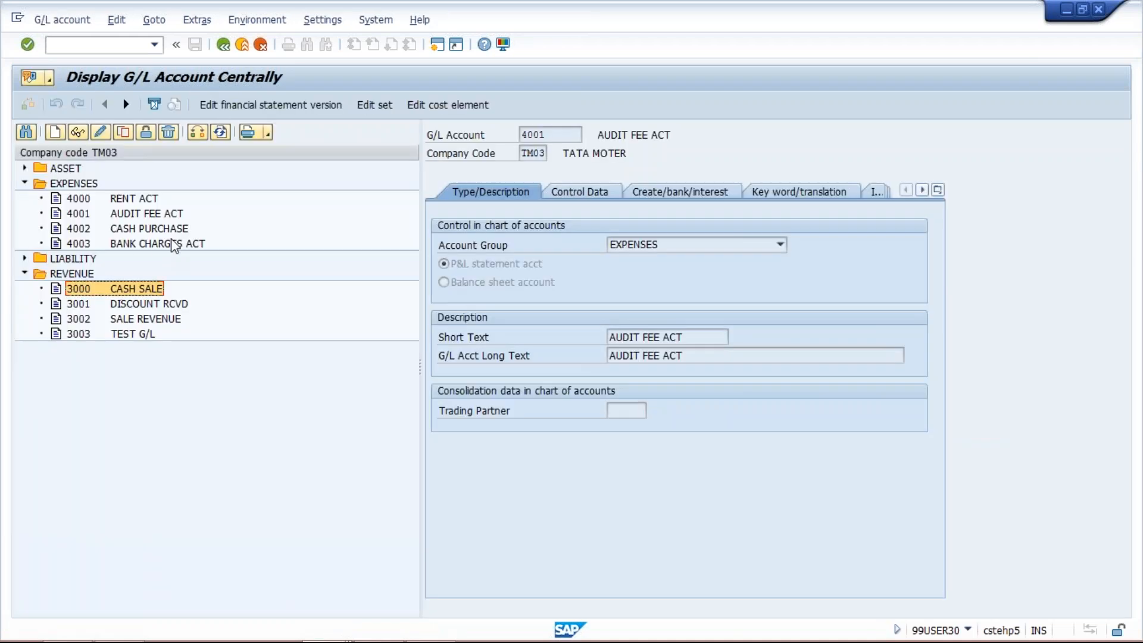
key(alt+Tab)
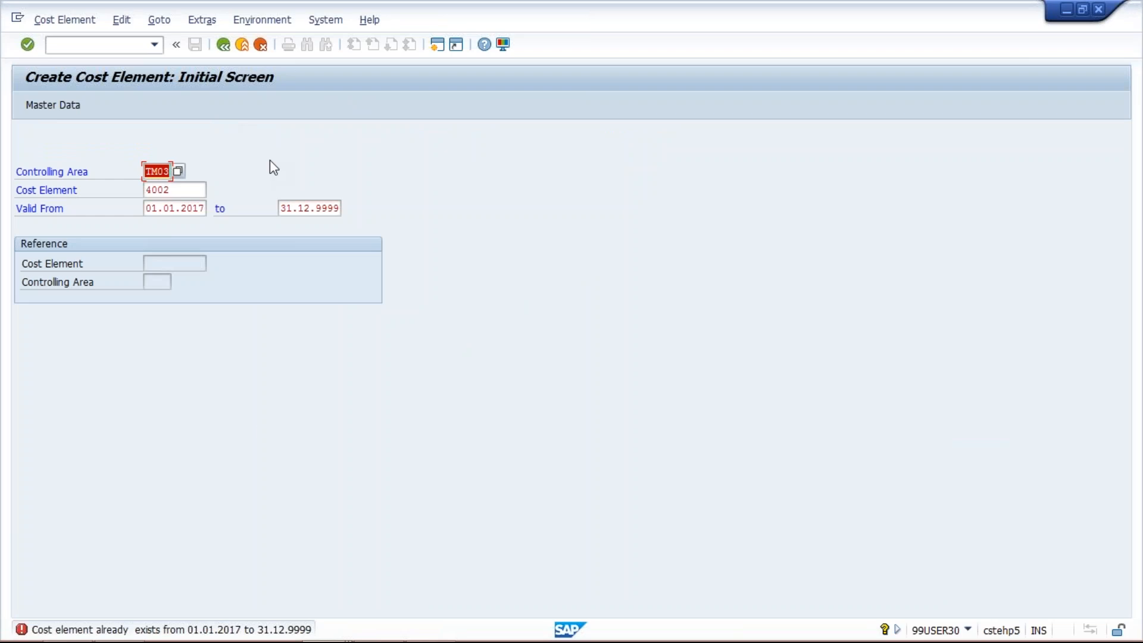
- Abandon the remaining batch transaction with /n and return to the session overview
click(260, 44)
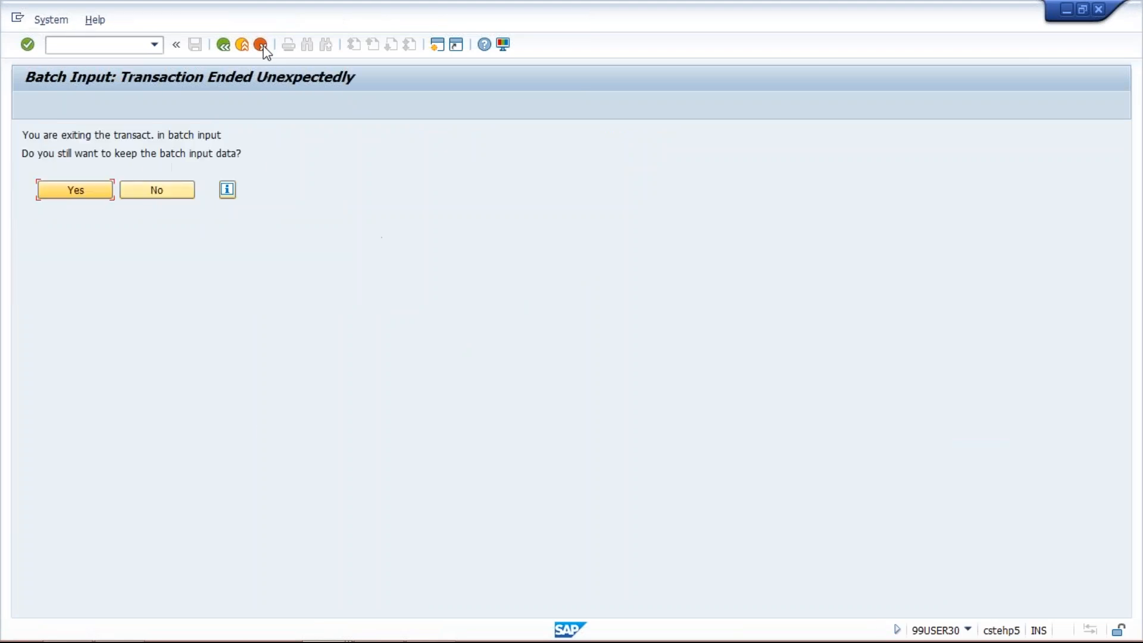
click(117, 39)
text(/n)
key(Return)
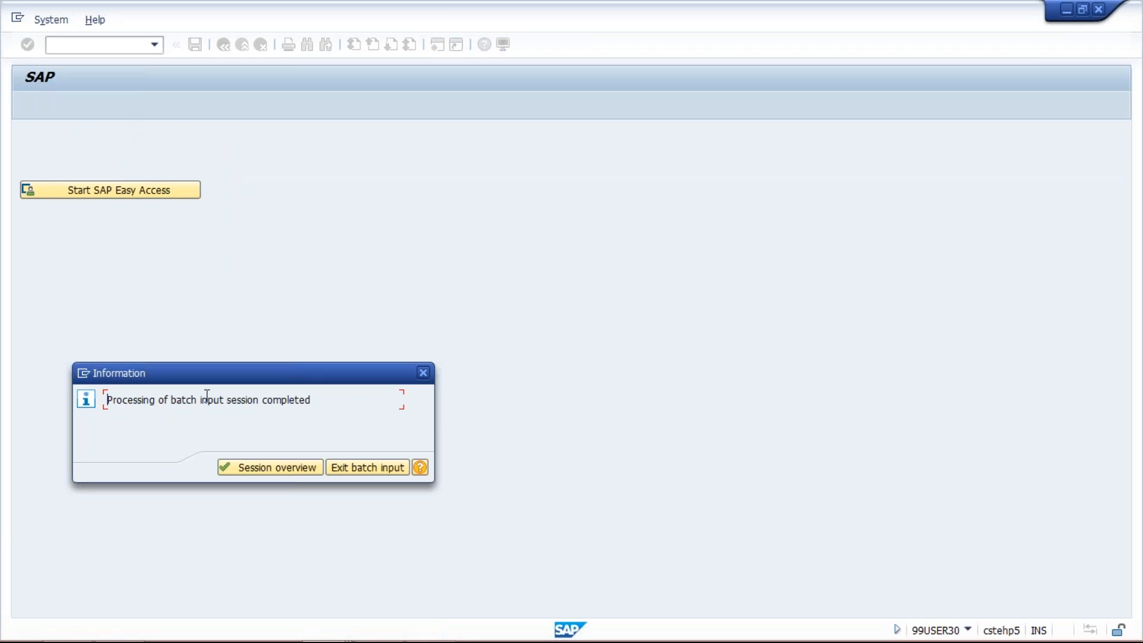
click(287, 470)
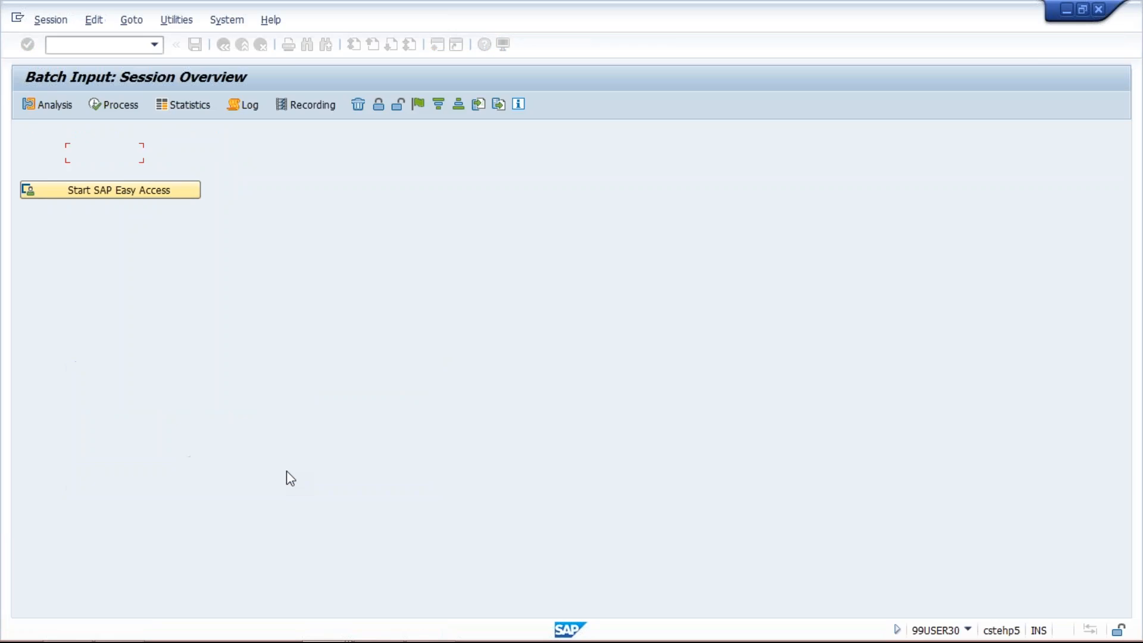
- Examine the total, processed and incorrect transaction counts of the session dated 29.09.2017
click(673, 249)
click(567, 248)
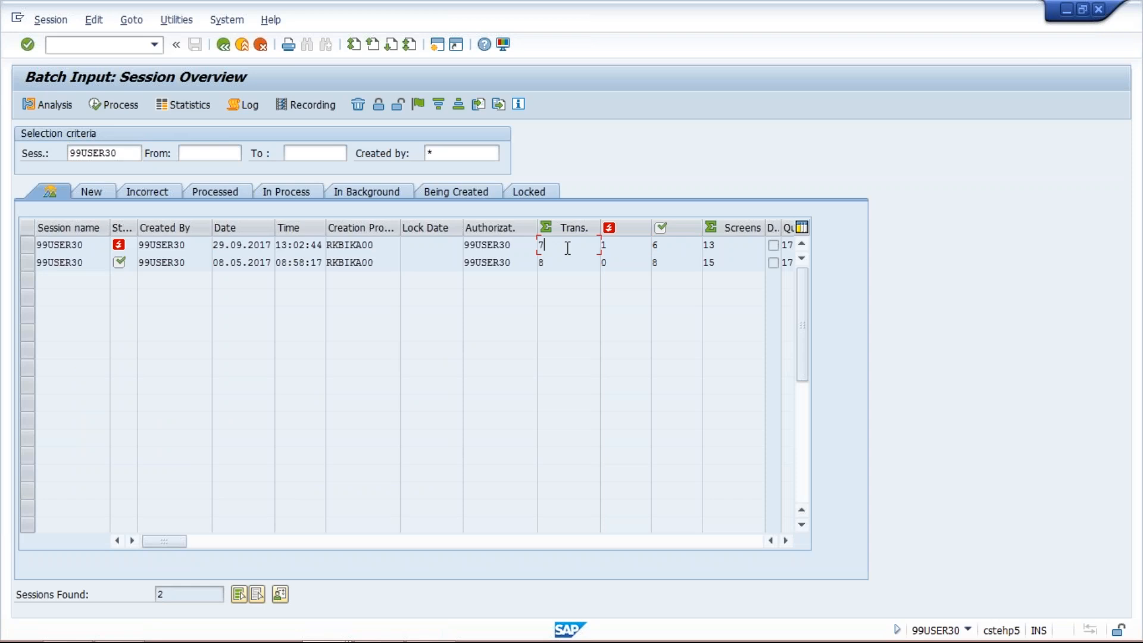
click(657, 249)
click(615, 242)
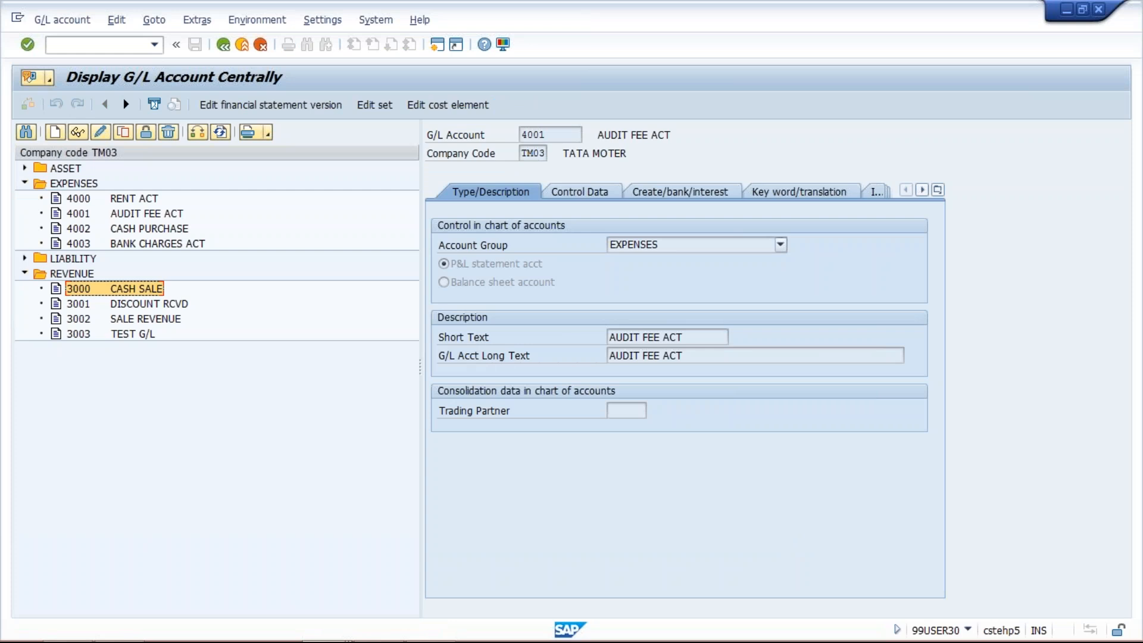
- Look up the transaction code for secondary cost element creation on the PowerPoint slide and return to SAP
key(alt+Tab)
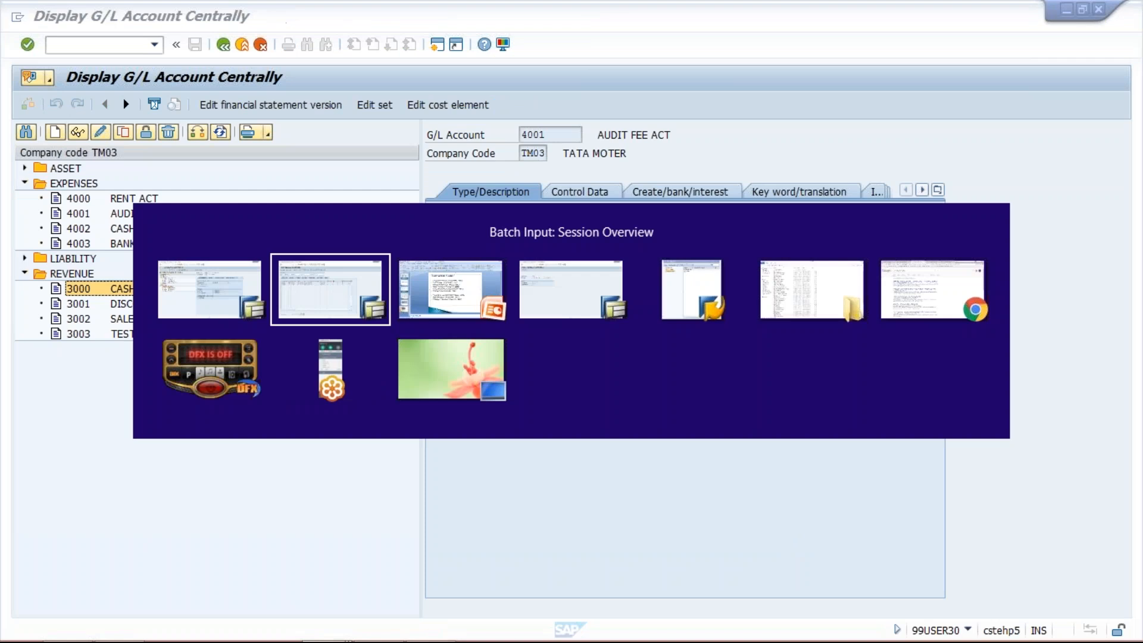
key(alt+Tab)
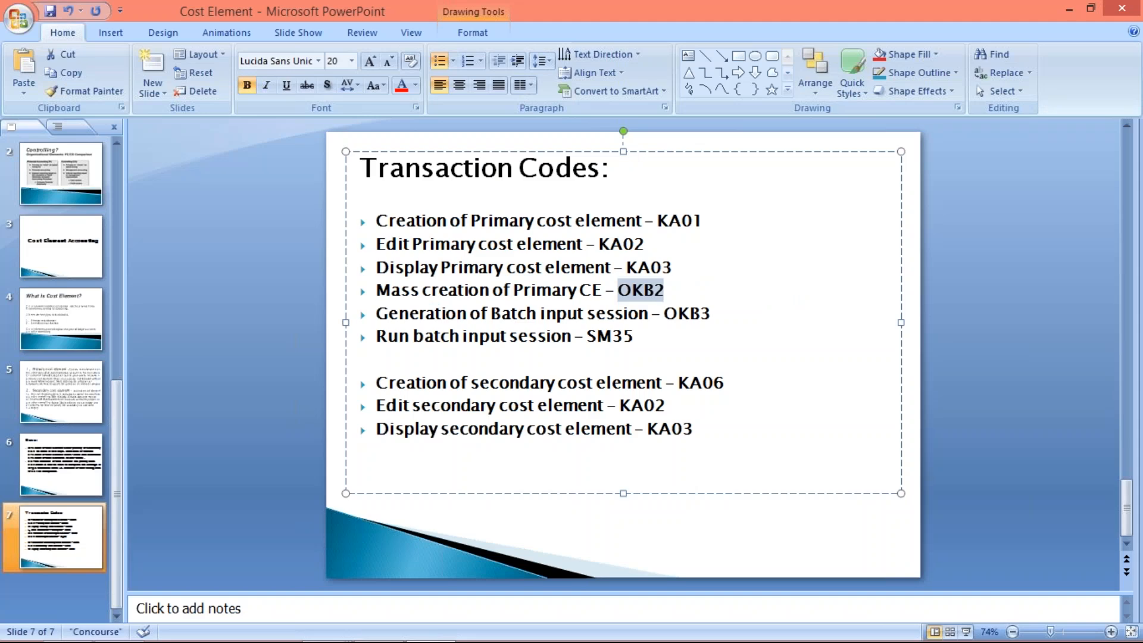
drag(740, 384, 679, 386)
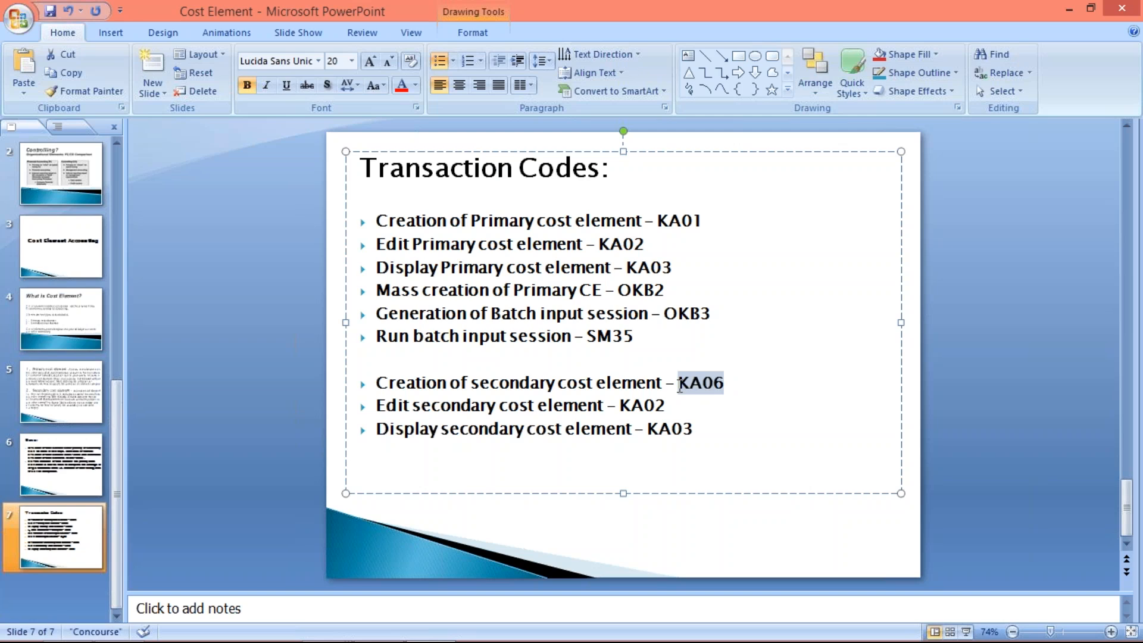
key(alt+Tab)
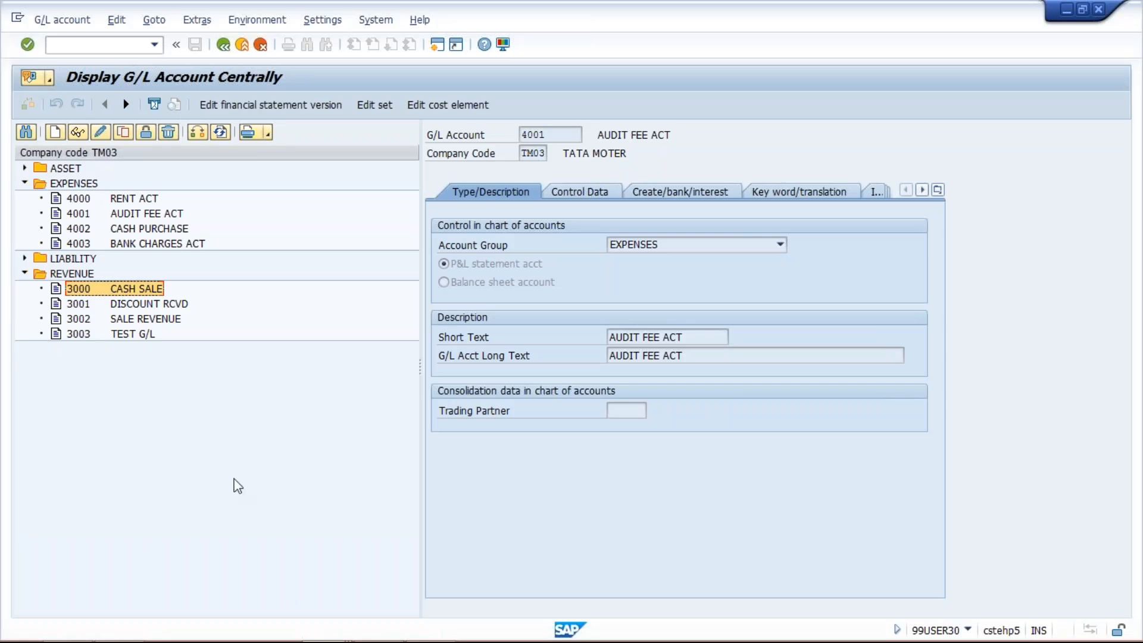
- Start transaction KA06 from the Create Cost Element session and open the master data for new secondary cost element 9000
mouse_move(328, 640)
click(326, 627)
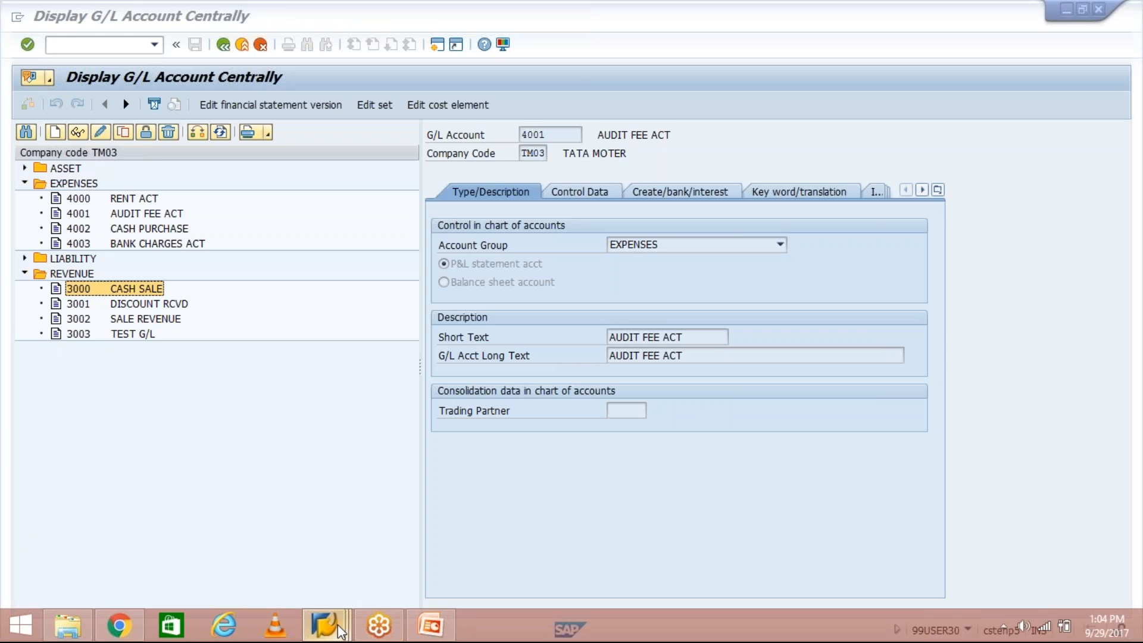
click(313, 574)
click(65, 47)
text(/nKA06)
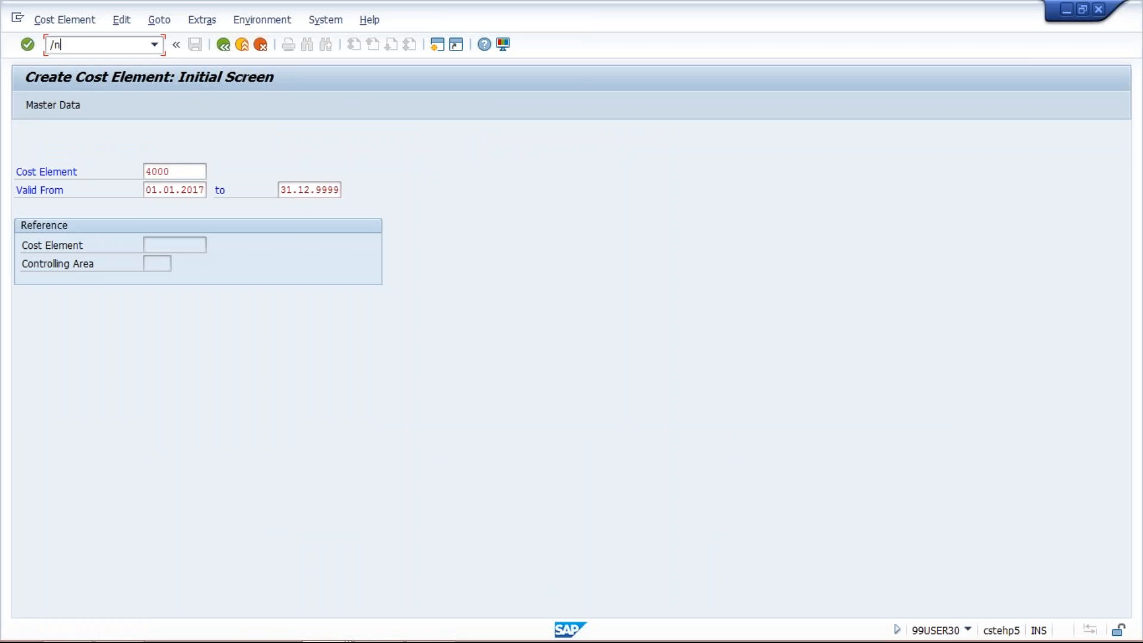
key(Return)
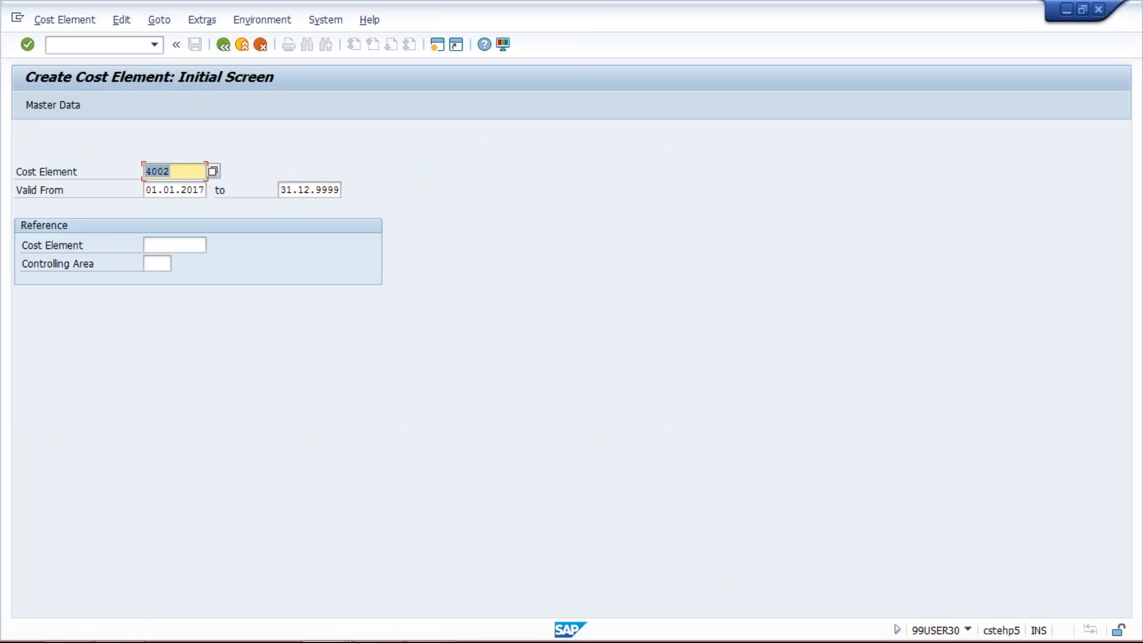
key(BackSpace)
text(9000)
key(Return)
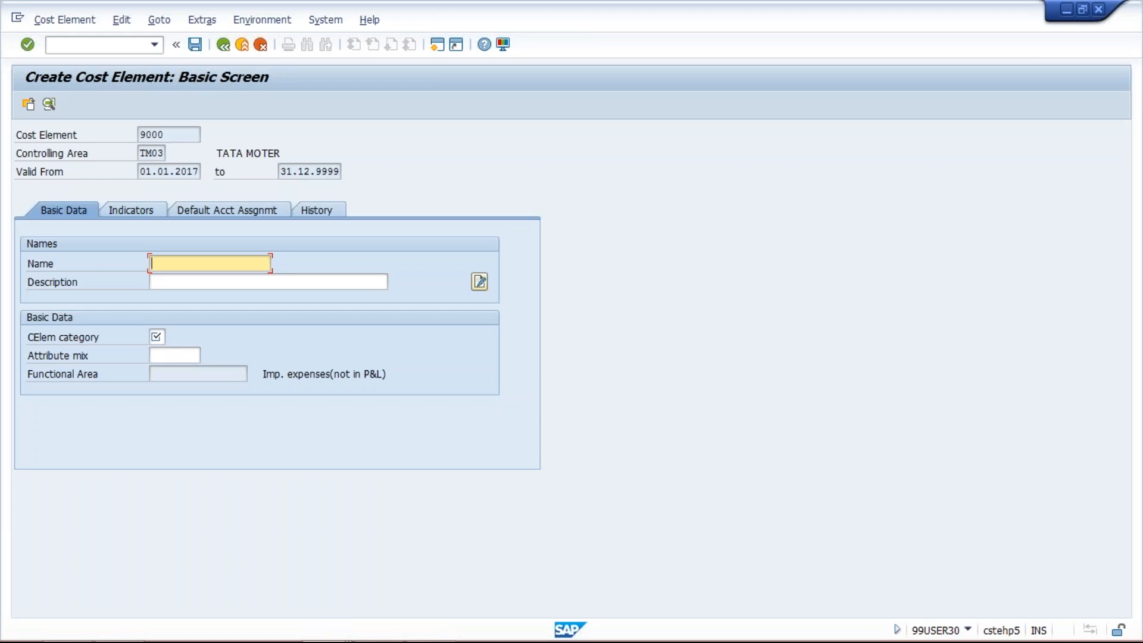
- Enter "test cost element" as both the name and the description of cost element 9000
text(test)
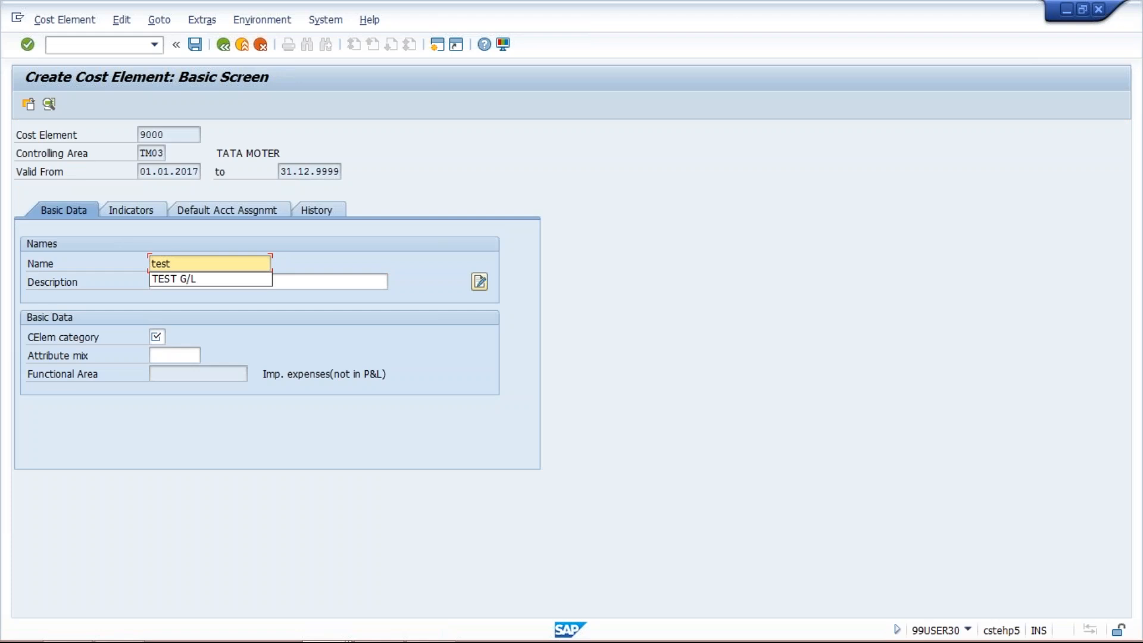
text( cost elem)
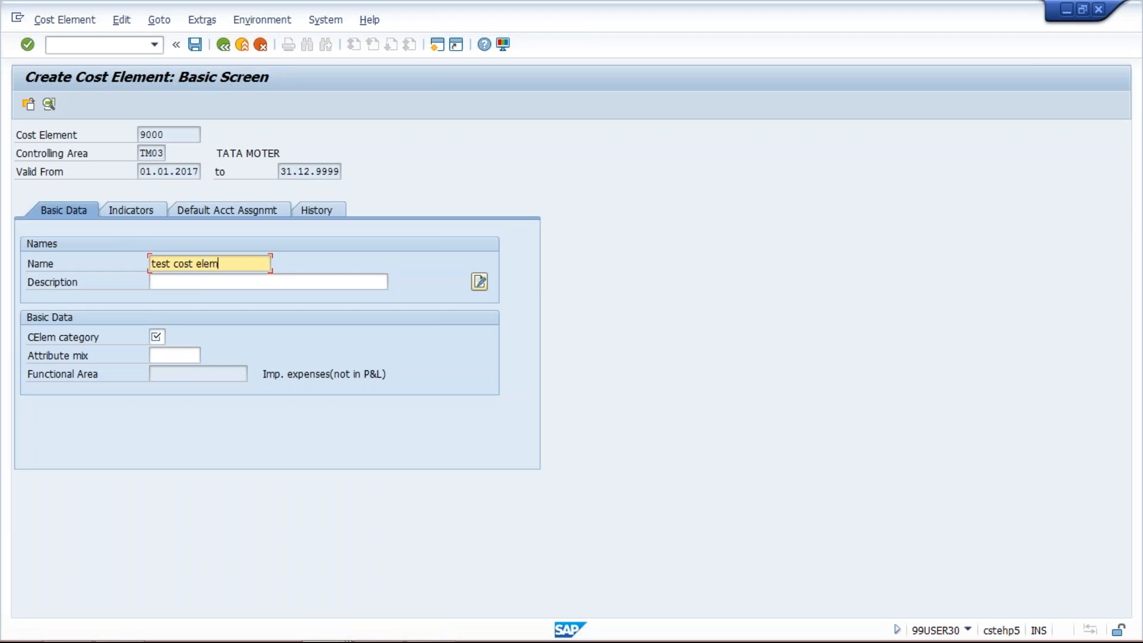
text(ent)
key(ctrl+a)
key(ctrl+c)
key(Tab)
key(ctrl+v)
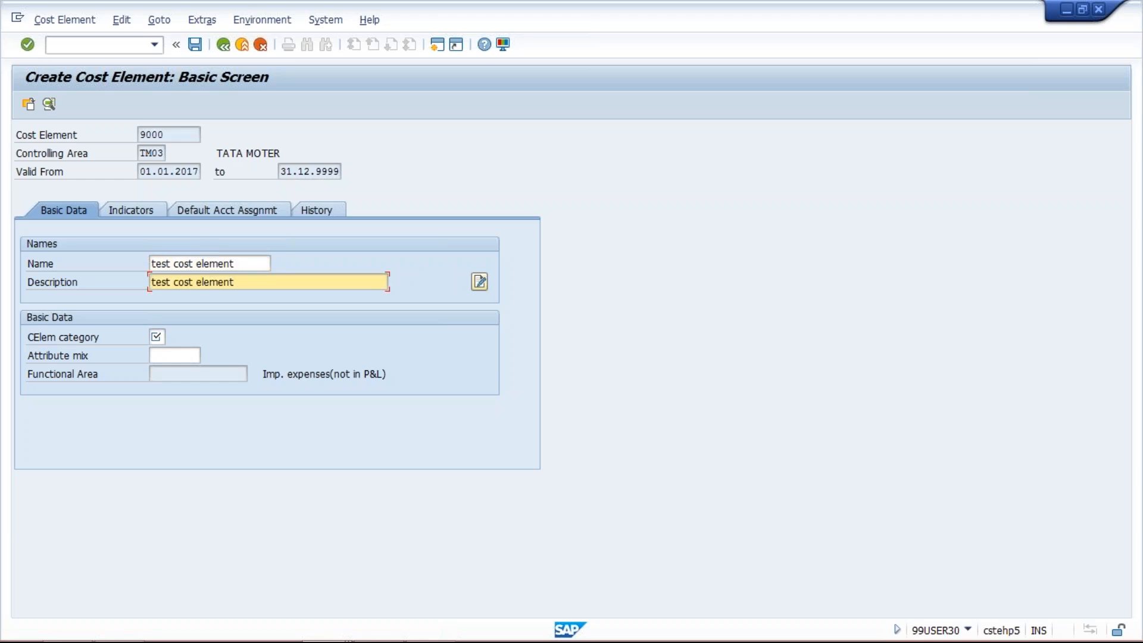
- Assign cost element category 21, Internal settlement, to cost element 9000 and save it
key(Tab)
key(F4)
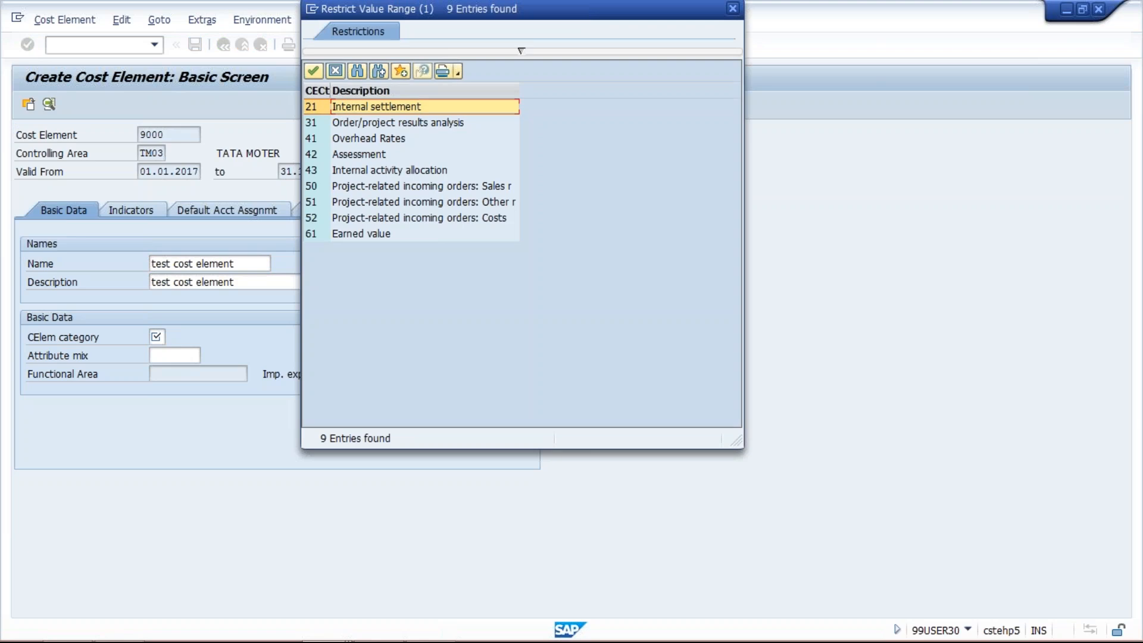
key(Escape)
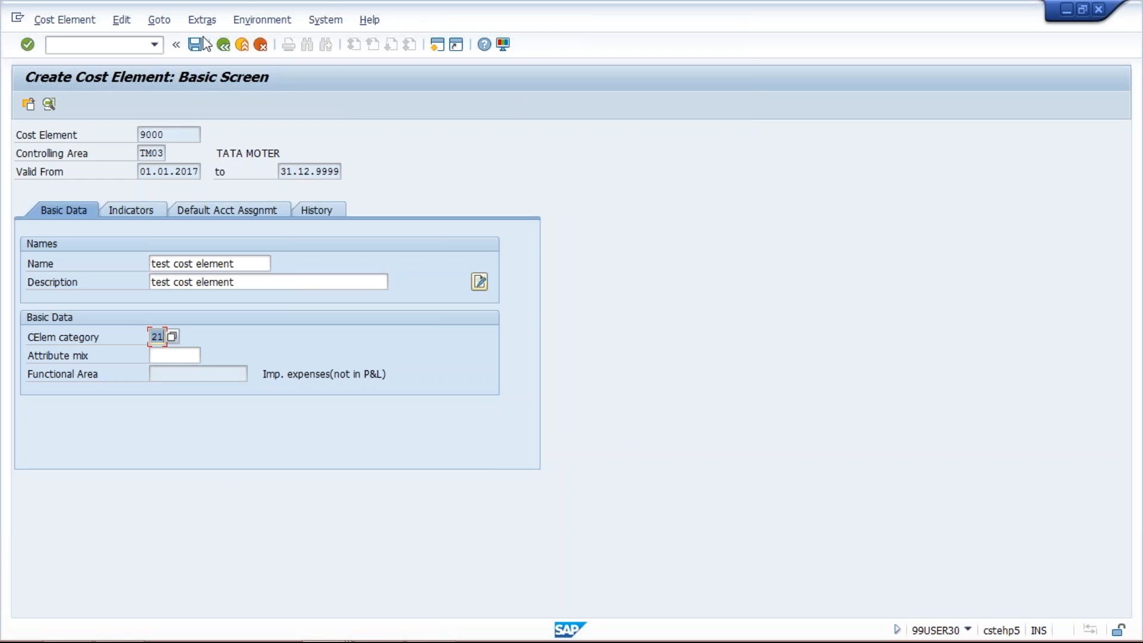
click(197, 45)
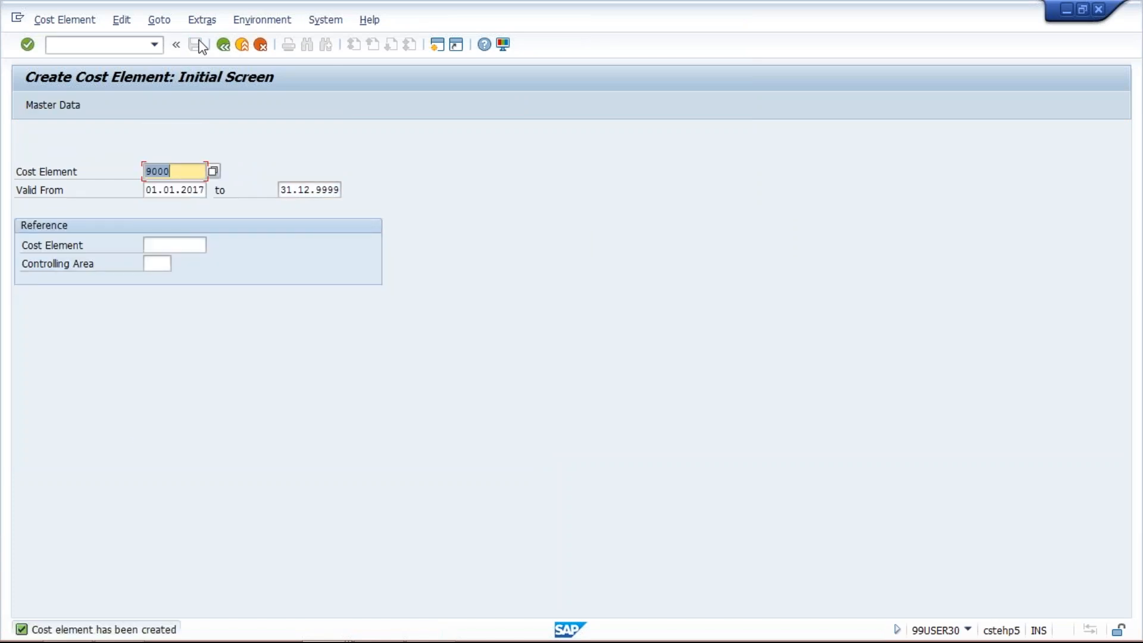
- Switch to the Cost Element presentation in PowerPoint
key(alt+Tab)
key(alt+Tab)
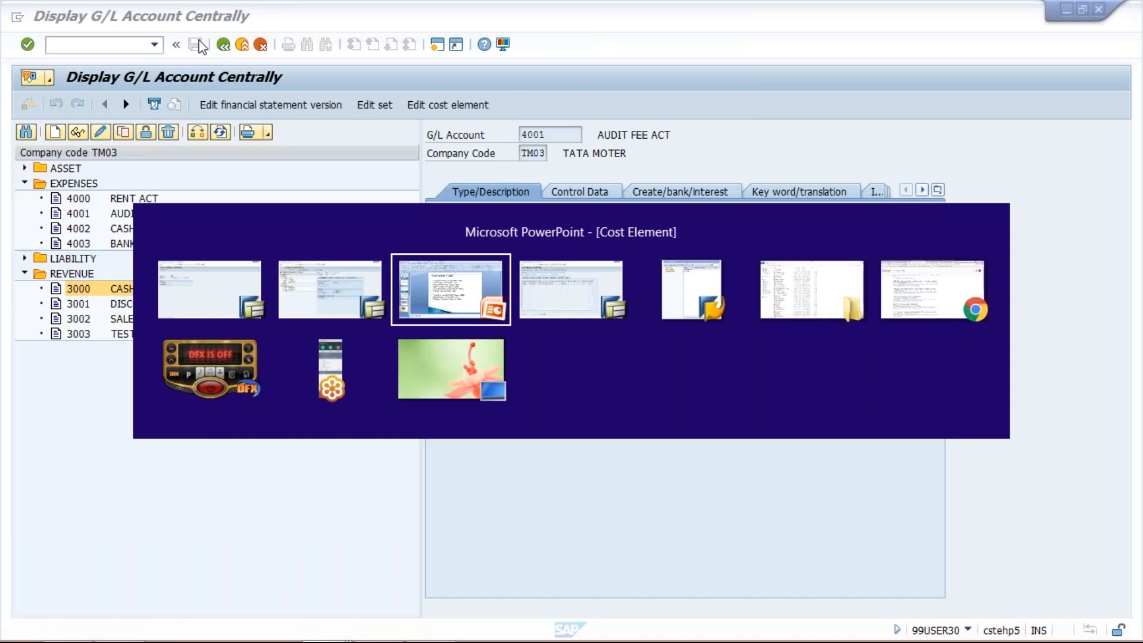